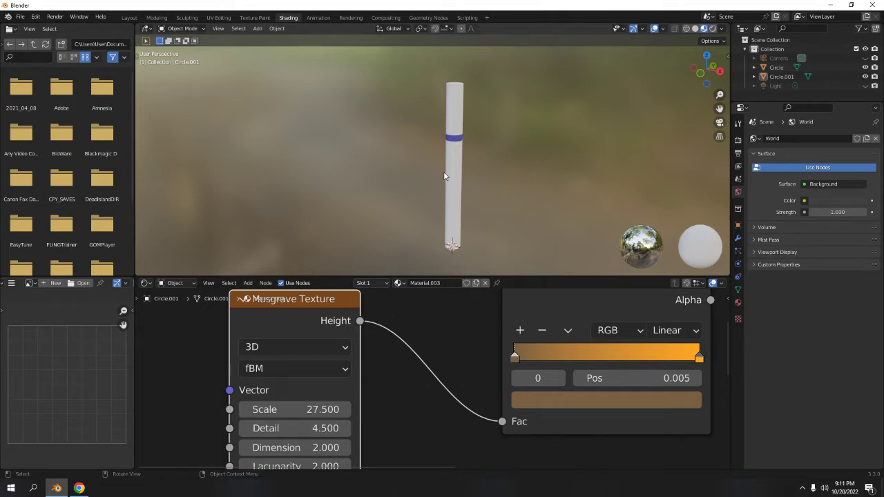
- Switch to the Layout workspace and start a new General file
{"action": "middle_click_drag", "start_coordinate": [231, 120], "coordinate": [183, 88]}
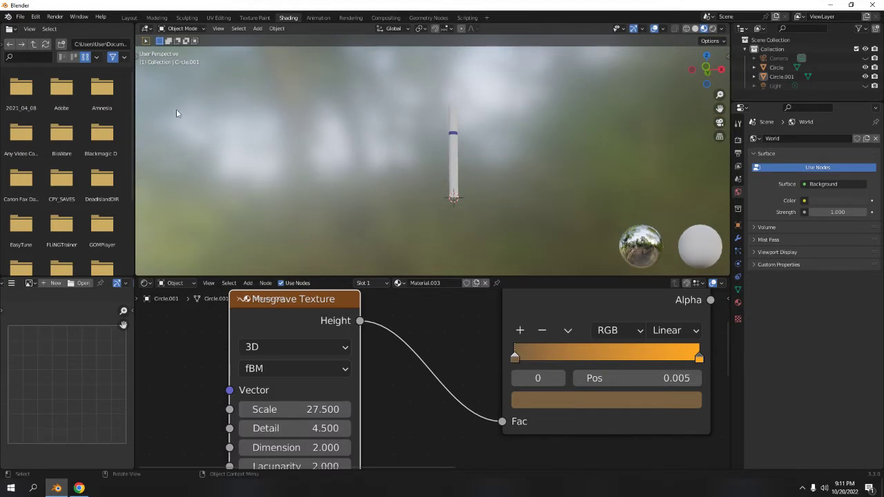
{"action": "left_click", "coordinate": [130, 17]}
{"action": "middle_click_drag", "start_coordinate": [410, 190], "coordinate": [442, 245]}
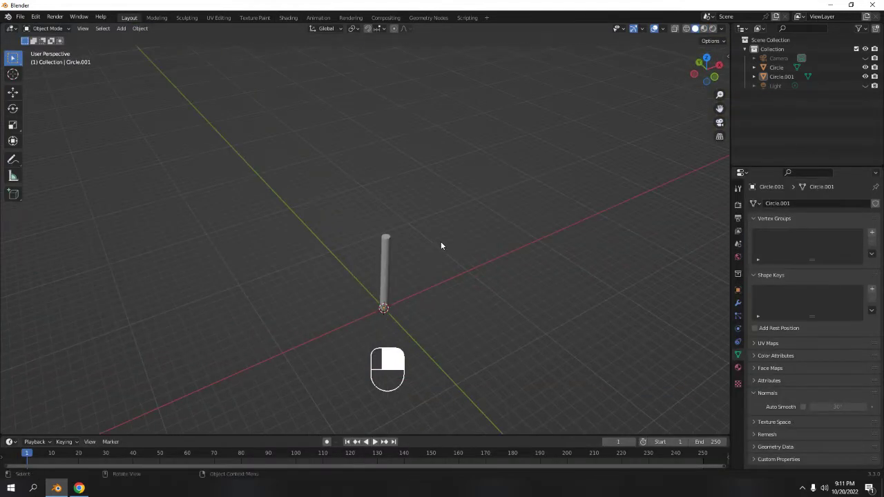
{"action": "key", "text": "ctrl+n"}
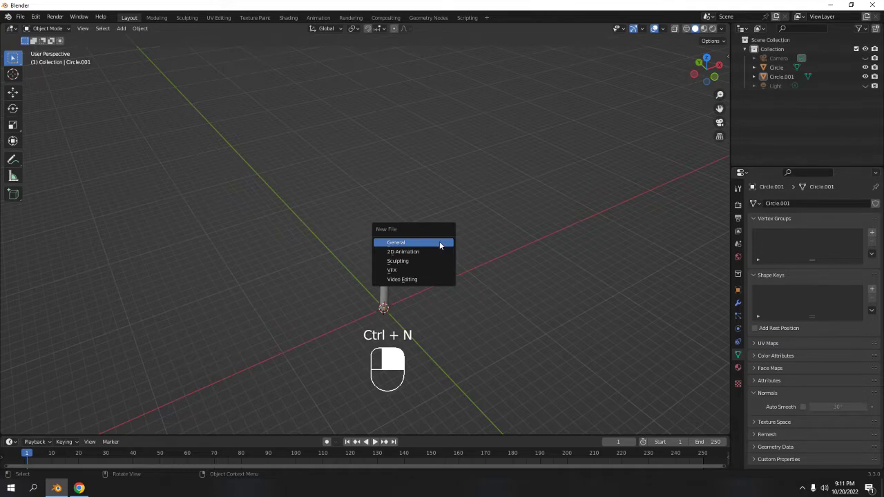
{"action": "left_click", "coordinate": [440, 245]}
{"action": "left_click", "coordinate": [454, 262]}
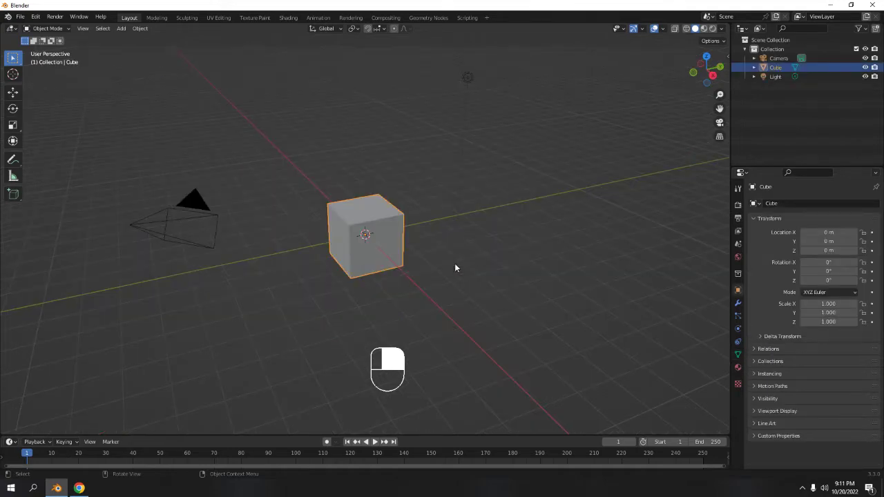
- Delete the default light and camera from the scene
{"action": "left_click_drag", "start_coordinate": [386, 40], "coordinate": [578, 127]}
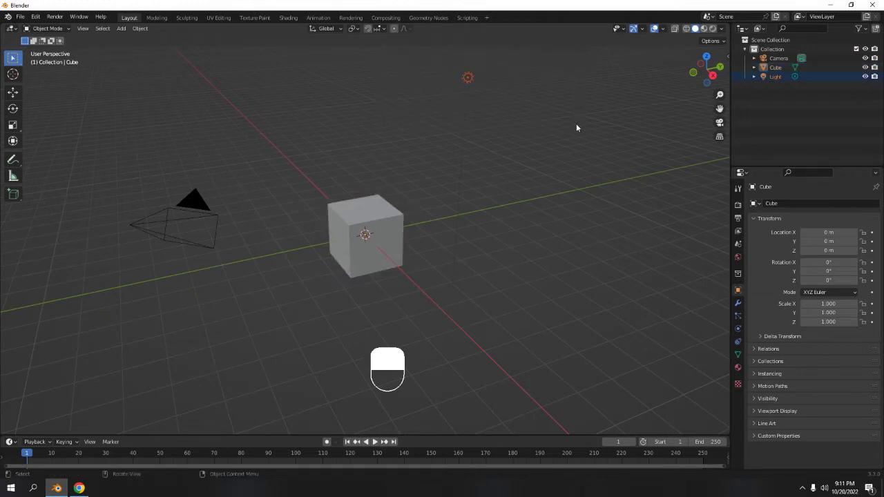
{"action": "key", "text": "Delete"}
{"action": "left_click", "coordinate": [182, 209]}
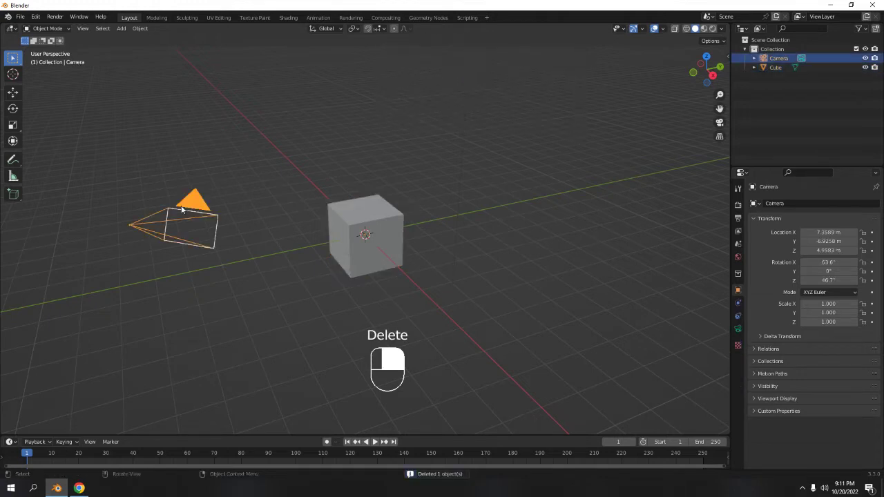
{"action": "key", "text": "Delete"}
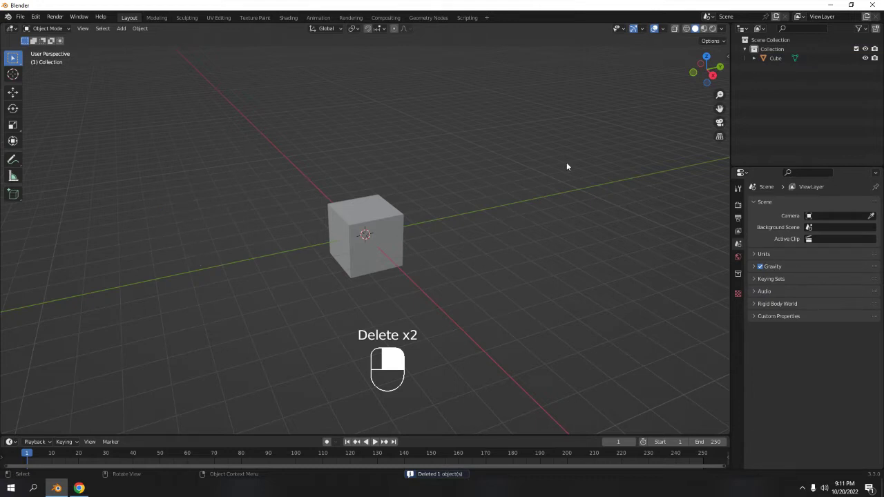
{"action": "left_click", "coordinate": [471, 274]}
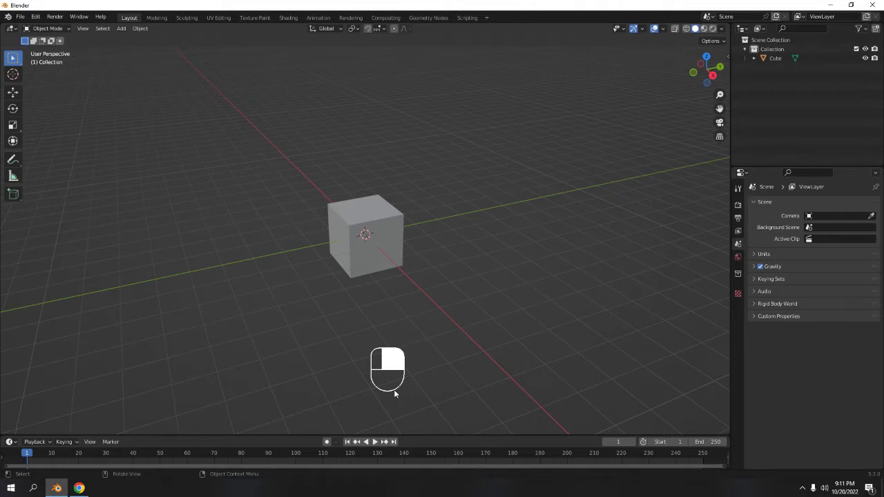
{"action": "key", "text": "a"}
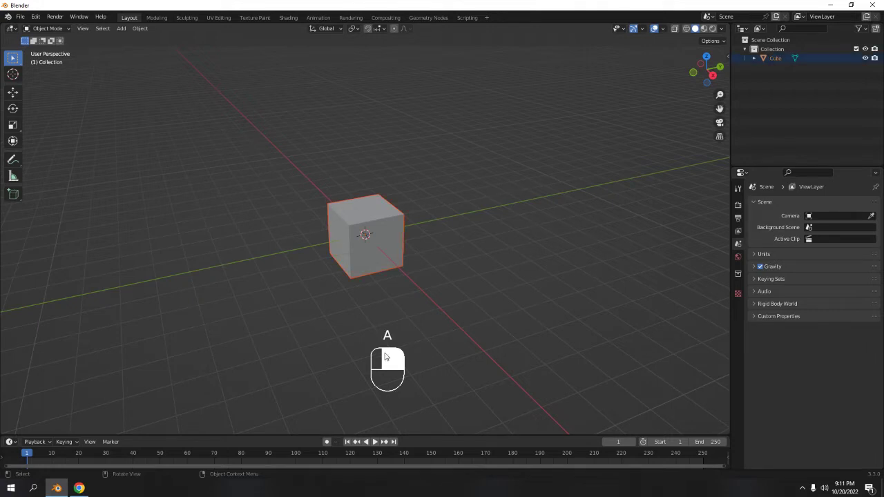
{"action": "left_click", "coordinate": [436, 302]}
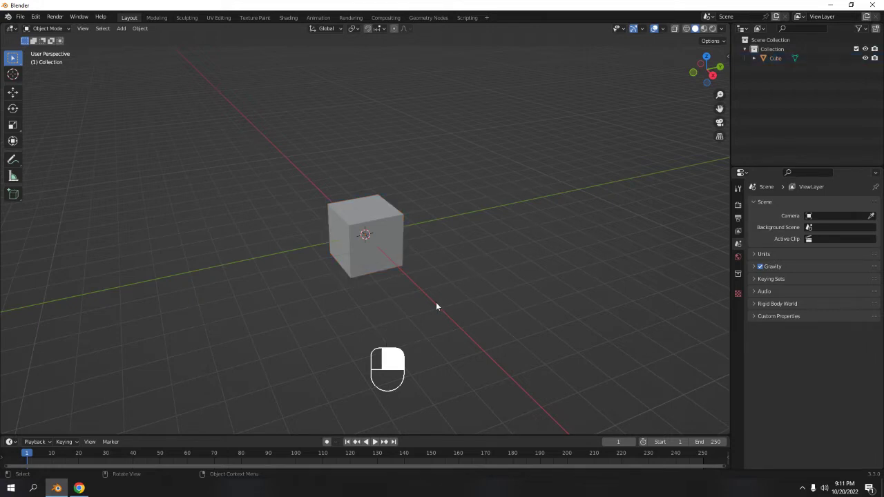
{"action": "left_click", "coordinate": [346, 264]}
{"action": "middle_click_drag", "start_coordinate": [306, 283], "coordinate": [334, 296]}
{"action": "right_click", "coordinate": [334, 296]}
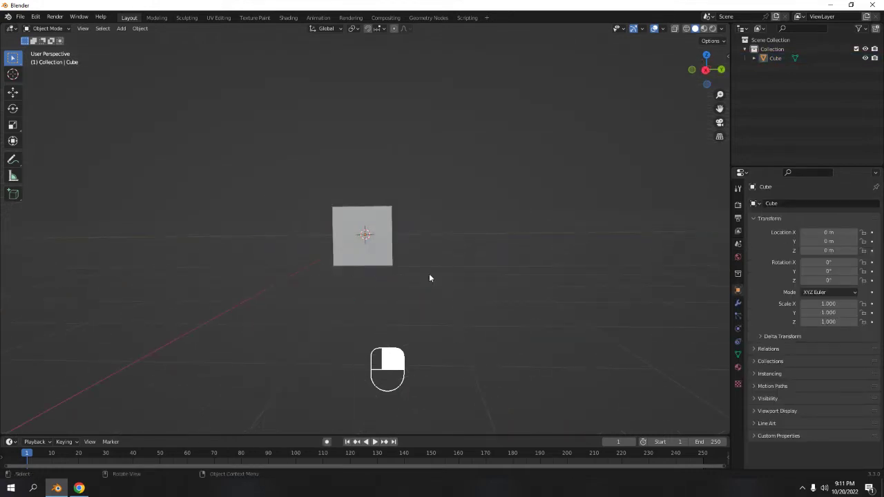
{"action": "middle_click_drag", "start_coordinate": [447, 263], "coordinate": [463, 303]}
{"action": "right_click", "coordinate": [394, 254]}
{"action": "left_click", "coordinate": [447, 257]}
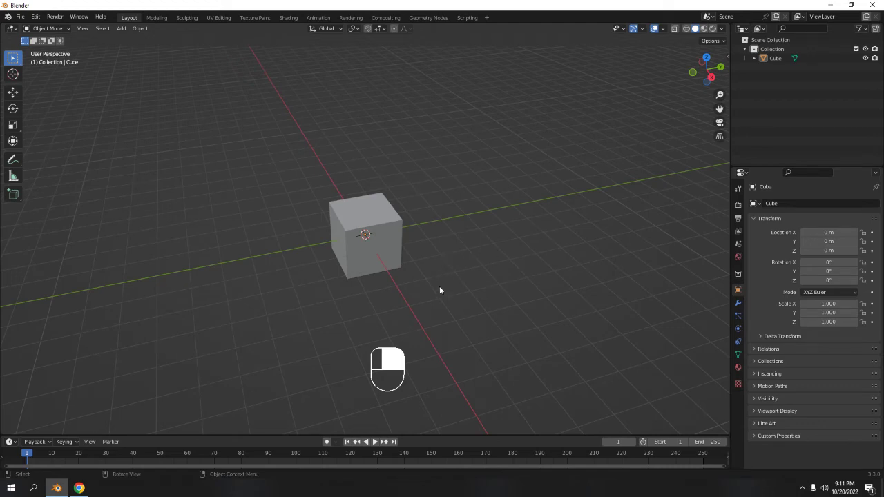
{"action": "key", "text": "h"}
{"action": "key", "text": "r"}
{"action": "key", "text": "t"}
{"action": "key", "text": "s"}
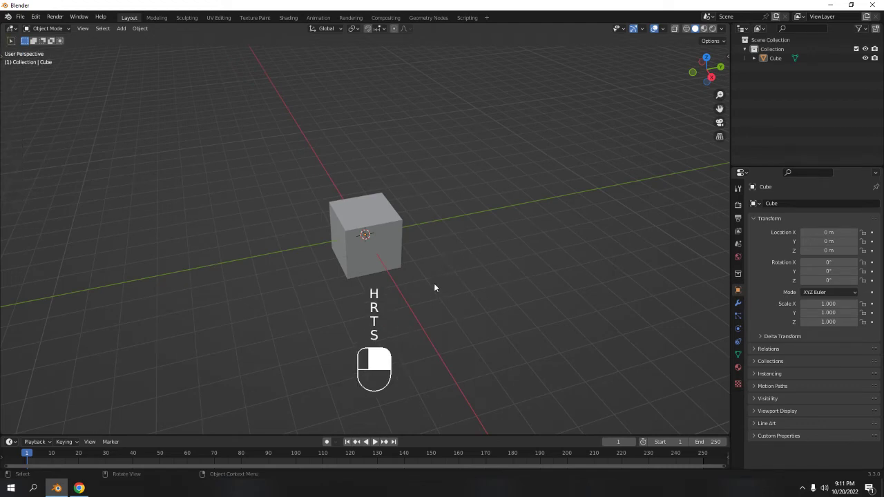
{"action": "key", "text": "v"}
{"action": "key", "text": "w"}
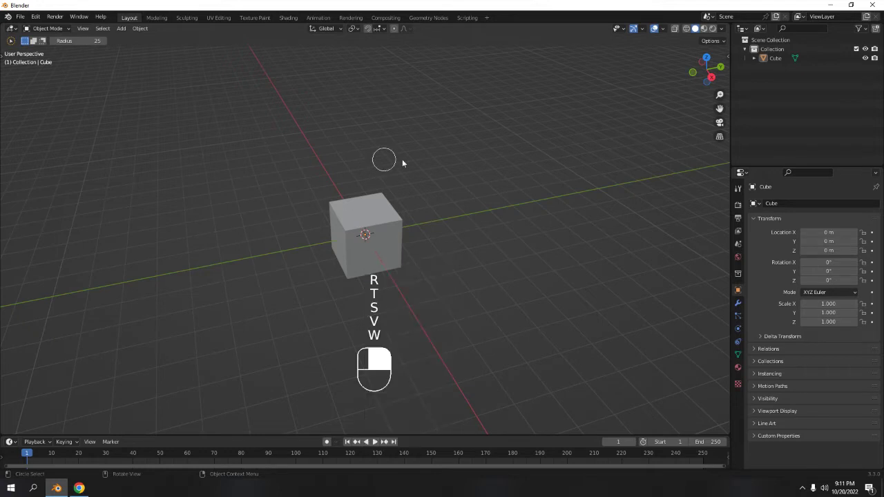
- Start a fresh General file and delete all of its default objects, leaving the scene empty
{"action": "key", "text": "ctrl+n"}
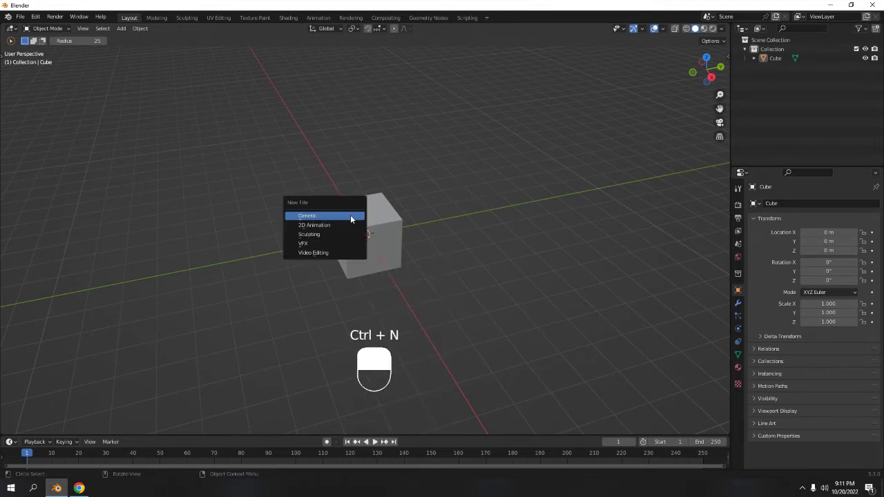
{"action": "left_click", "coordinate": [349, 218]}
{"action": "left_click", "coordinate": [454, 260]}
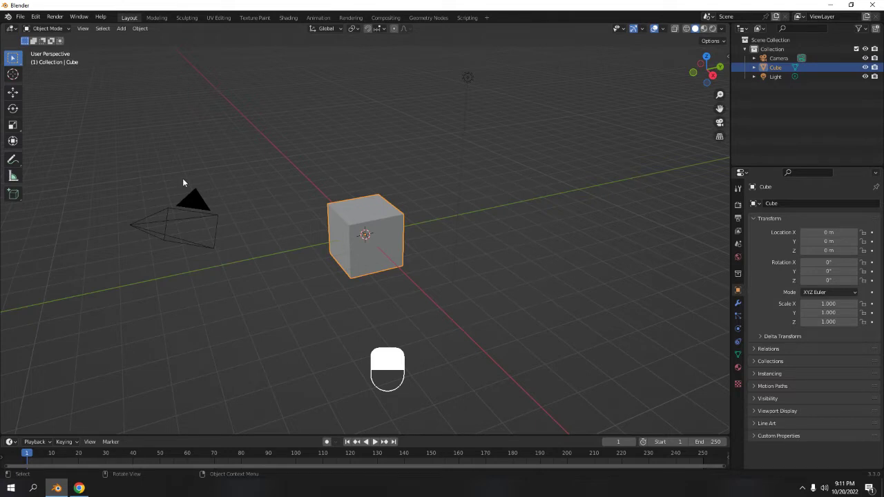
{"action": "key", "text": "a"}
{"action": "key", "text": "Delete"}
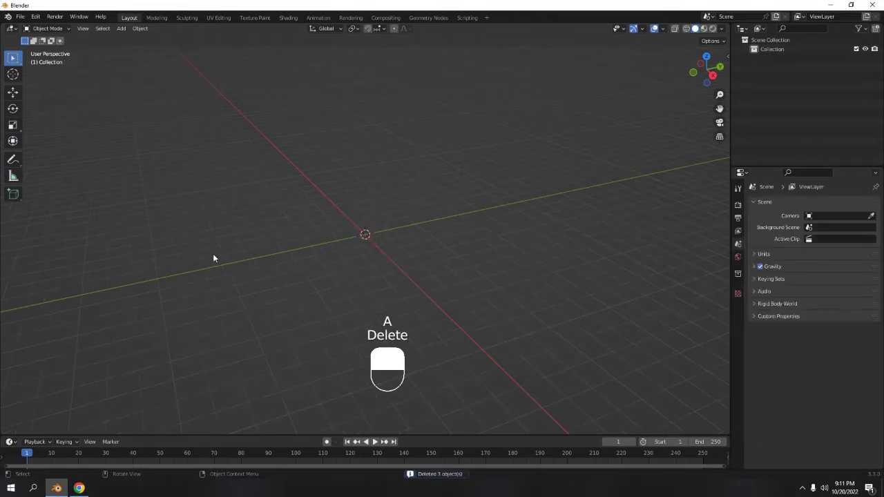
- Turn on the background of the Screencast Keys overlay, leaving its shadow off
{"action": "key", "text": "n"}
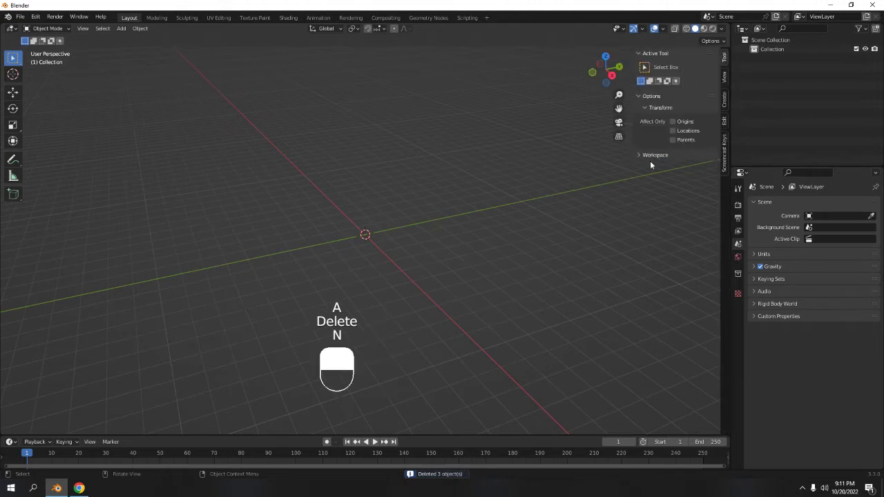
{"action": "left_click", "coordinate": [723, 160]}
{"action": "left_click", "coordinate": [642, 91]}
{"action": "left_click", "coordinate": [642, 91]}
{"action": "left_click", "coordinate": [647, 104]}
{"action": "left_click", "coordinate": [646, 104]}
{"action": "left_click", "coordinate": [647, 105]}
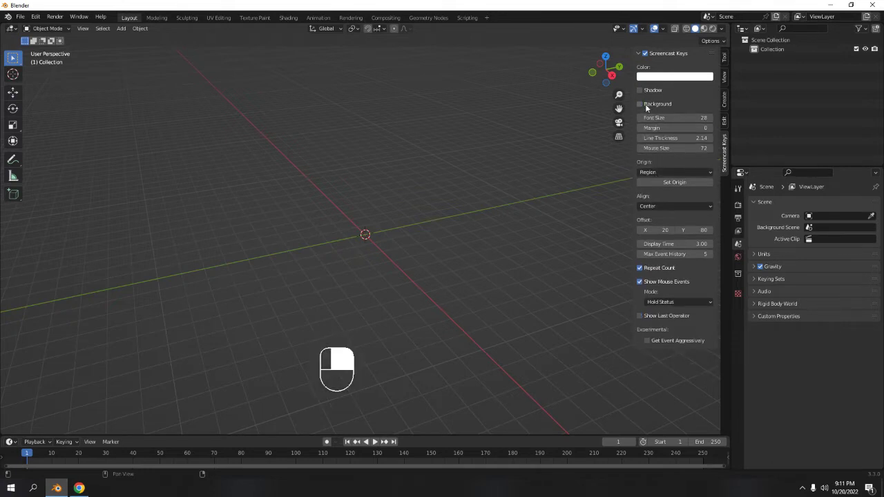
{"action": "key", "text": "n"}
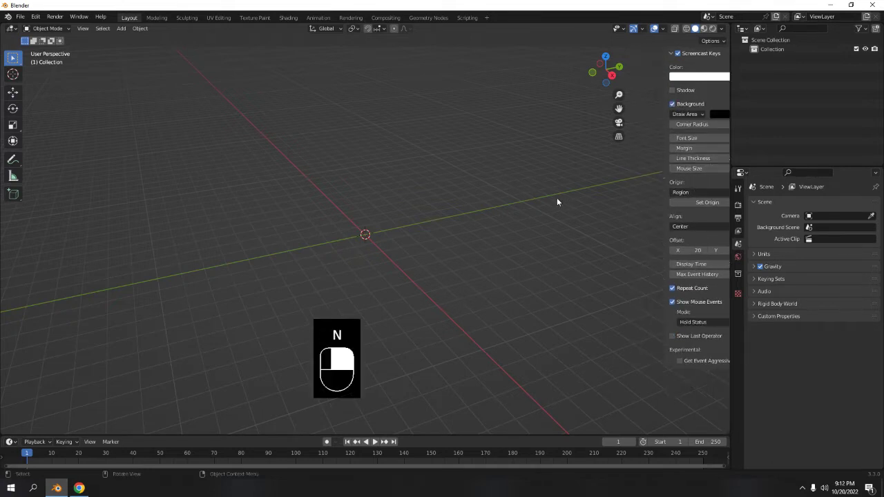
- In the front orthographic view, add a mesh cylinder at the world origin
{"action": "middle_click_drag", "start_coordinate": [395, 288], "coordinate": [403, 268]}
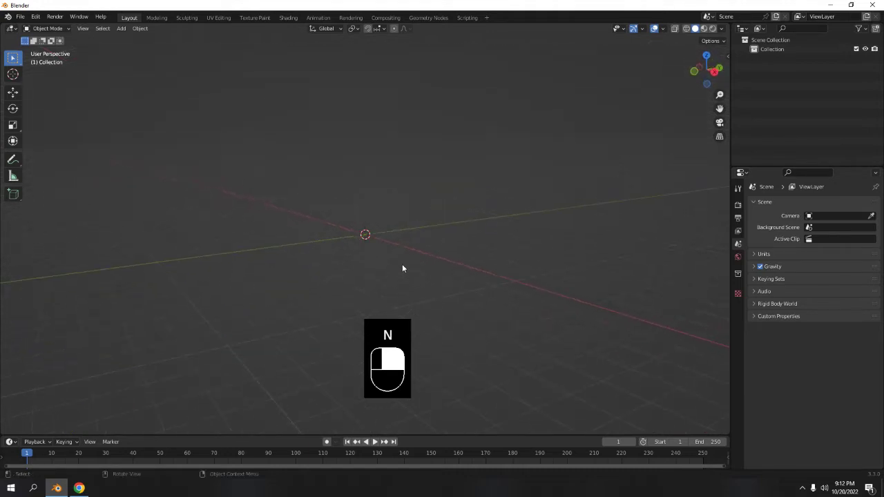
{"action": "key", "text": "KP_1"}
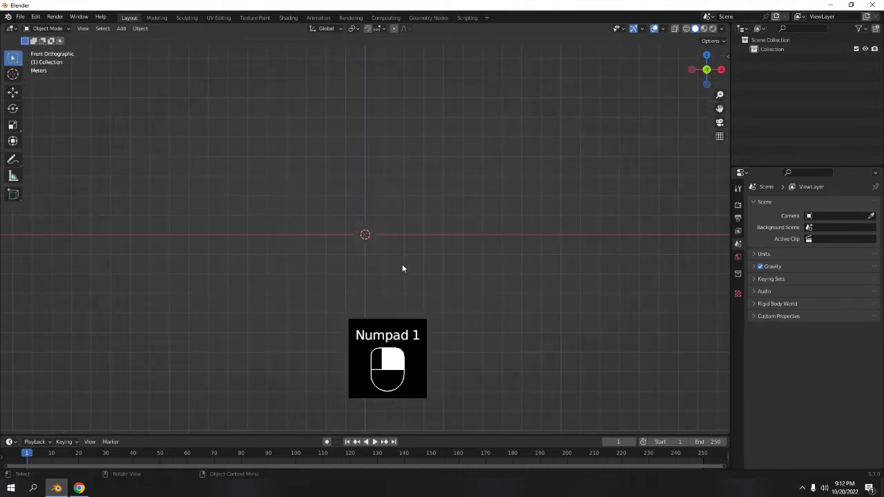
{"action": "key", "text": "shift+a"}
{"action": "left_click", "coordinate": [259, 196]}
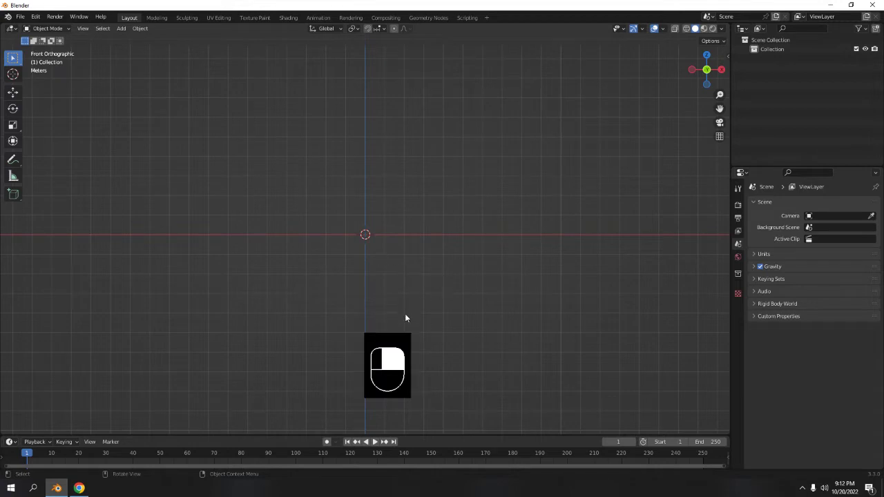
{"action": "key", "text": "shift+a"}
{"action": "mouse_move", "coordinate": [409, 273]}
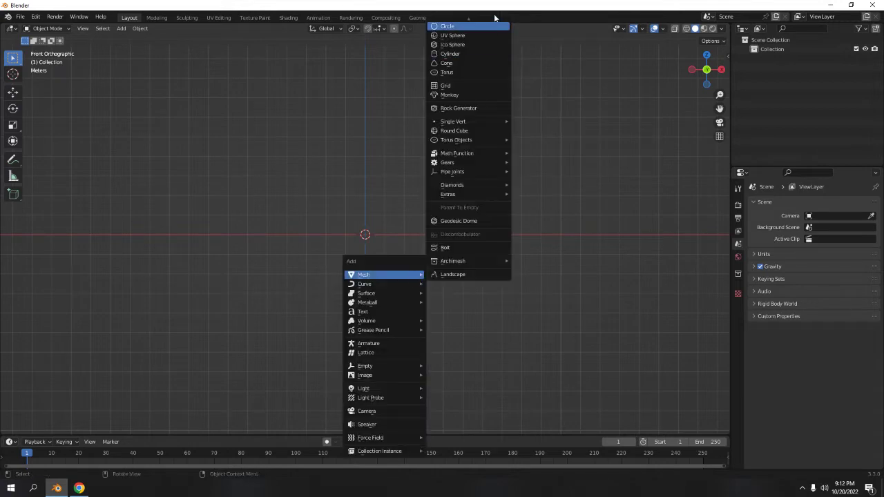
{"action": "scroll", "coordinate": [499, 29], "scroll_direction": "up", "scroll_amount": 3}
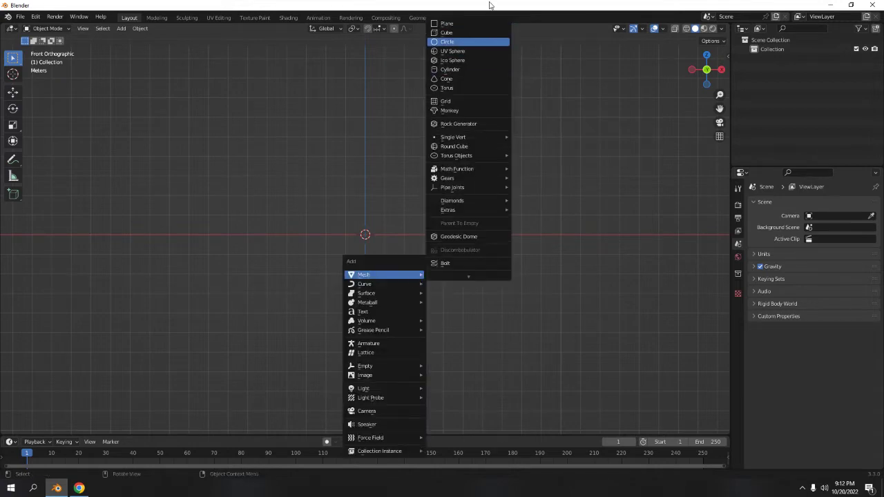
{"action": "left_click", "coordinate": [471, 71]}
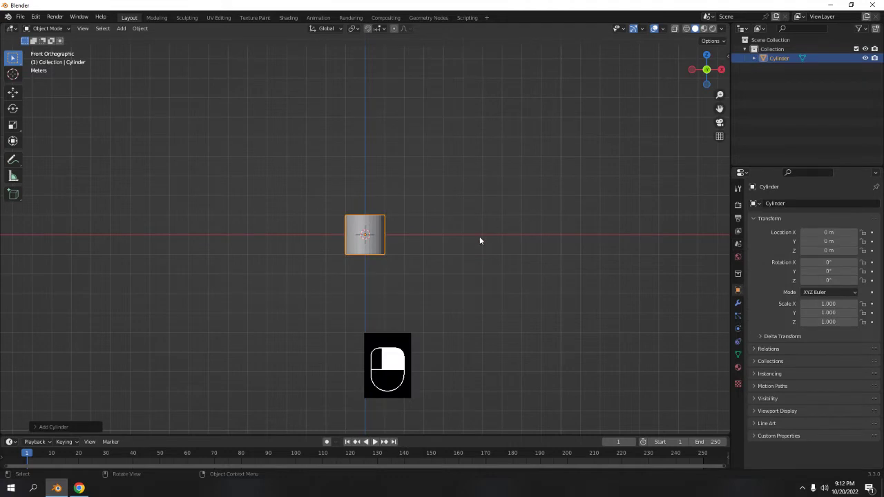
- Scale the cylinder down on X and Y only, excluding Z, to a scale of about 0.095
{"action": "key", "text": "s"}
{"action": "key", "text": "shift+z"}
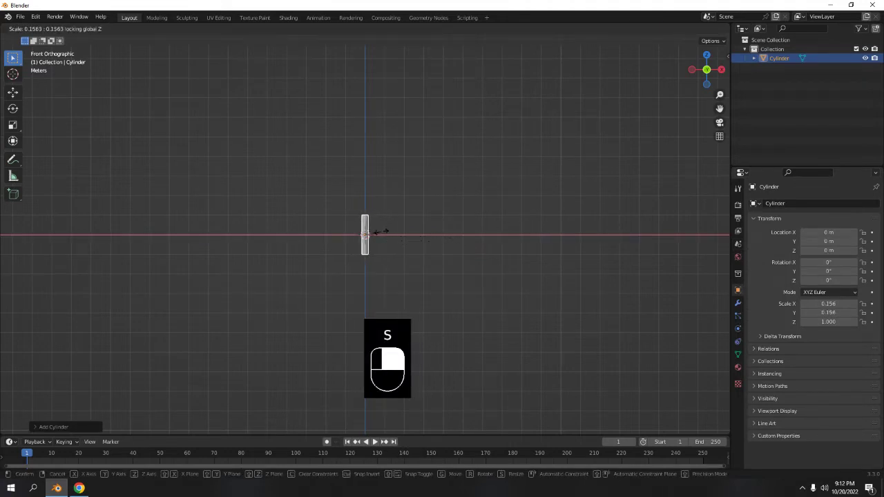
{"action": "left_click", "coordinate": [389, 242]}
{"action": "scroll", "coordinate": [389, 242], "scroll_direction": "up", "scroll_amount": 8}
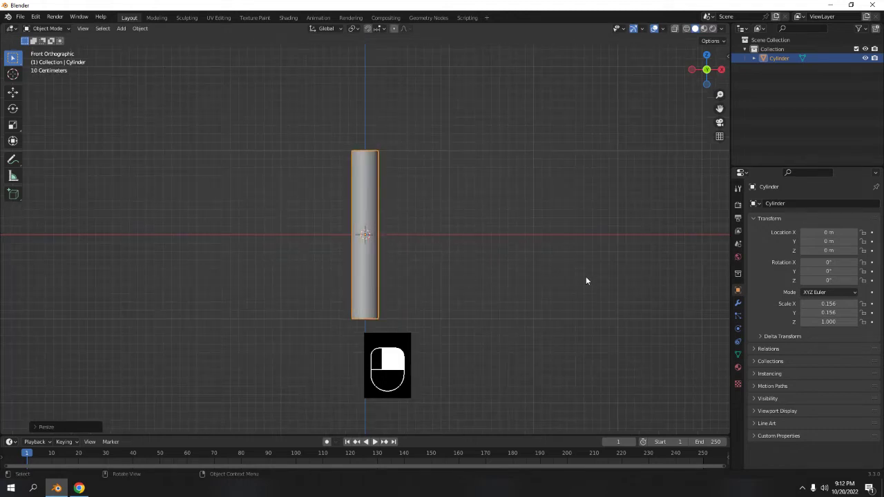
{"action": "key", "text": "s"}
{"action": "key", "text": "shift+z"}
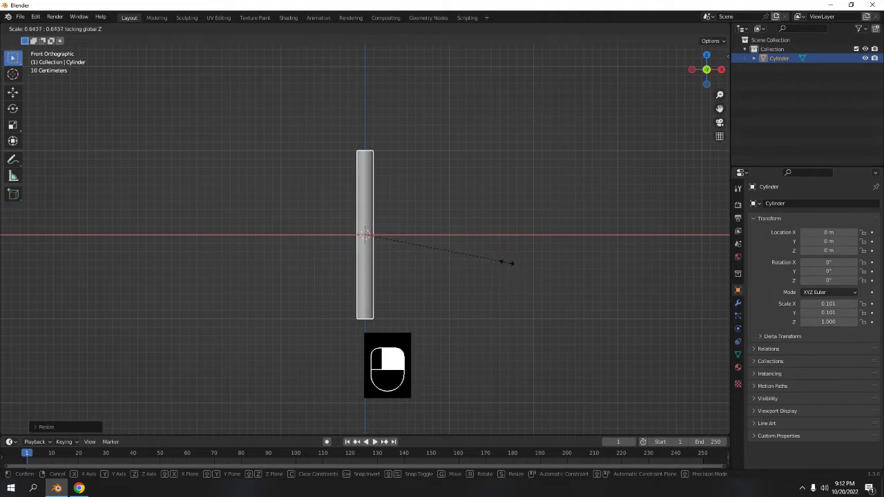
{"action": "left_click", "coordinate": [498, 258]}
{"action": "left_click", "coordinate": [462, 181]}
{"action": "middle_click_drag", "start_coordinate": [449, 200], "coordinate": [567, 232]}
{"action": "key", "text": "KP_1"}
{"action": "scroll", "coordinate": [516, 314], "scroll_direction": "up", "scroll_amount": 4}
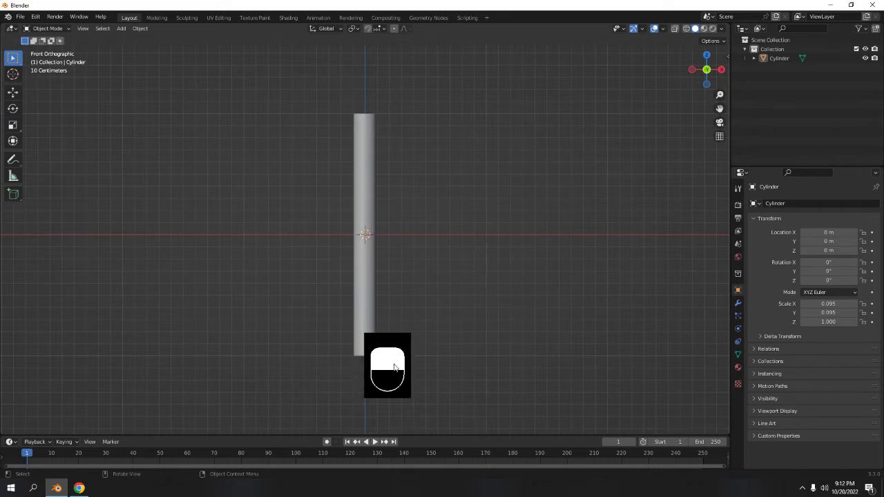
- Turn off the background of the Screencast Keys overlay and return to the front view
{"action": "key", "text": "n"}
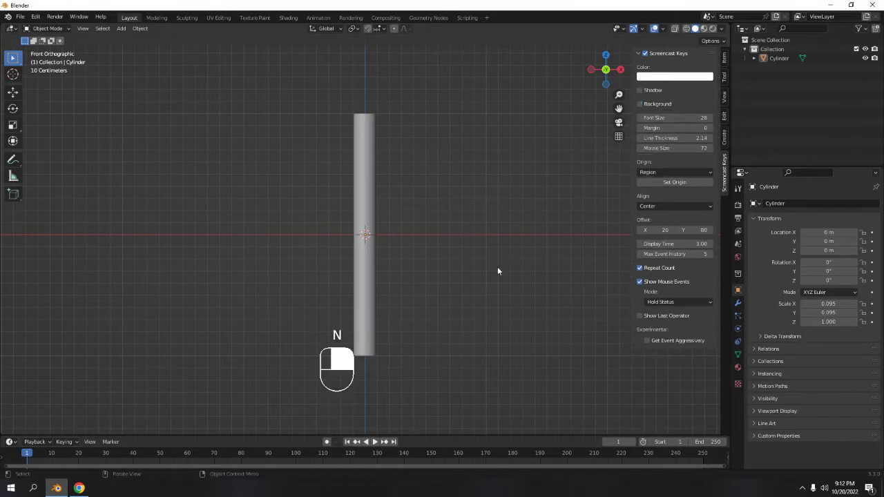
{"action": "key", "text": "n"}
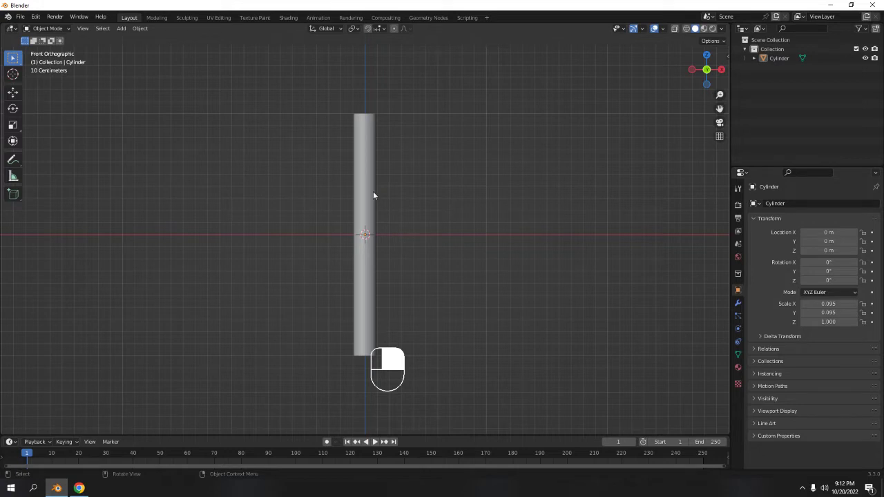
{"action": "middle_click_drag", "start_coordinate": [369, 193], "coordinate": [412, 219]}
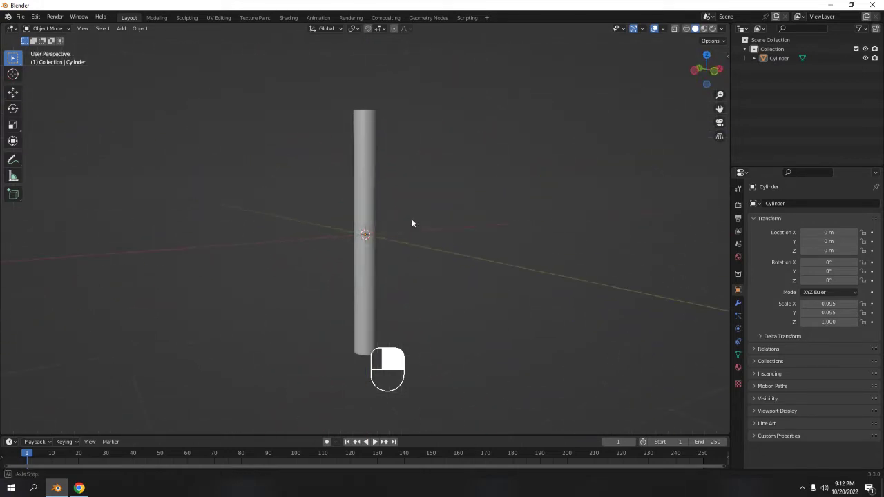
{"action": "key", "text": "KP_1"}
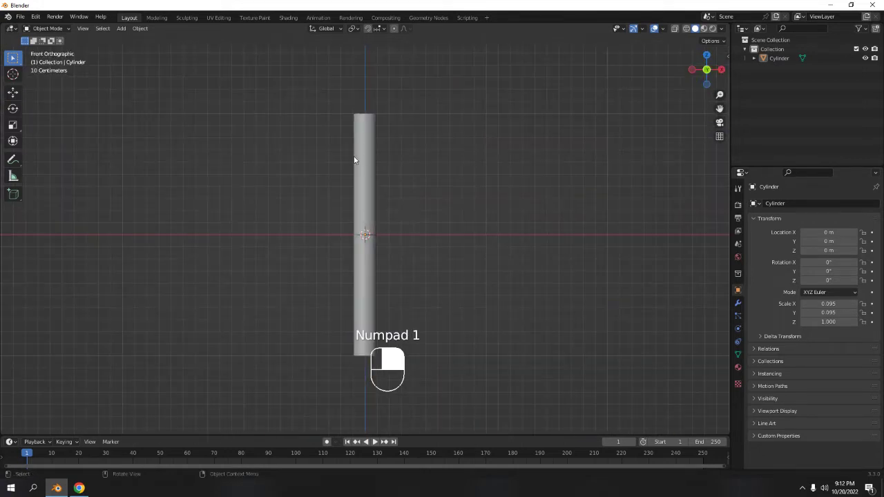
- In Edit Mode with face selection, split the cylinder's bottom end face off from the surrounding mesh
{"action": "left_click", "coordinate": [366, 151]}
{"action": "middle_click_drag", "start_coordinate": [366, 151], "coordinate": [407, 201]}
{"action": "key", "text": "Tab"}
{"action": "key", "text": "3"}
{"action": "key", "text": "KP_1"}
{"action": "middle_click_drag", "start_coordinate": [385, 284], "coordinate": [379, 170]}
{"action": "scroll", "coordinate": [392, 243], "scroll_direction": "up", "scroll_amount": 5}
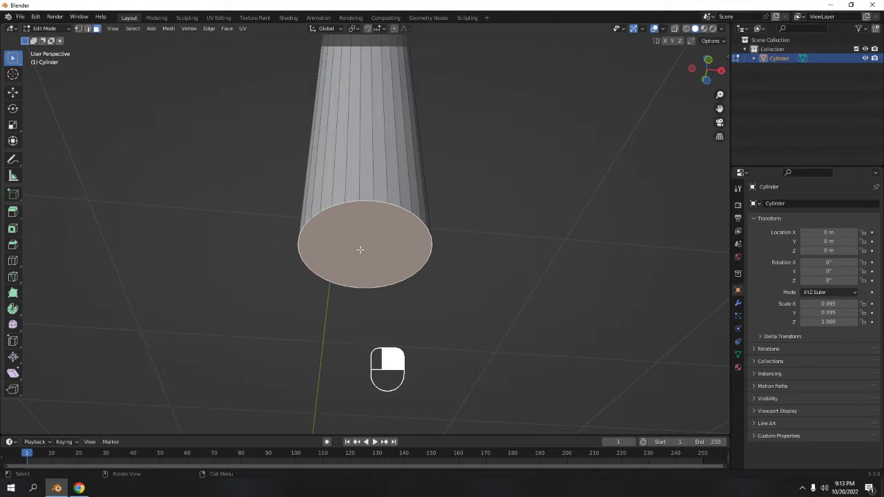
{"action": "key", "text": "y"}
{"action": "key", "text": "g"}
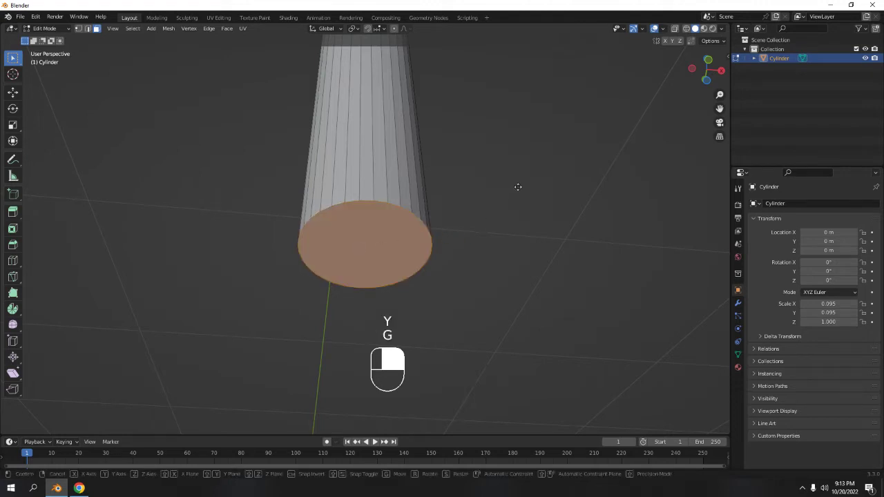
{"action": "right_click", "coordinate": [513, 226]}
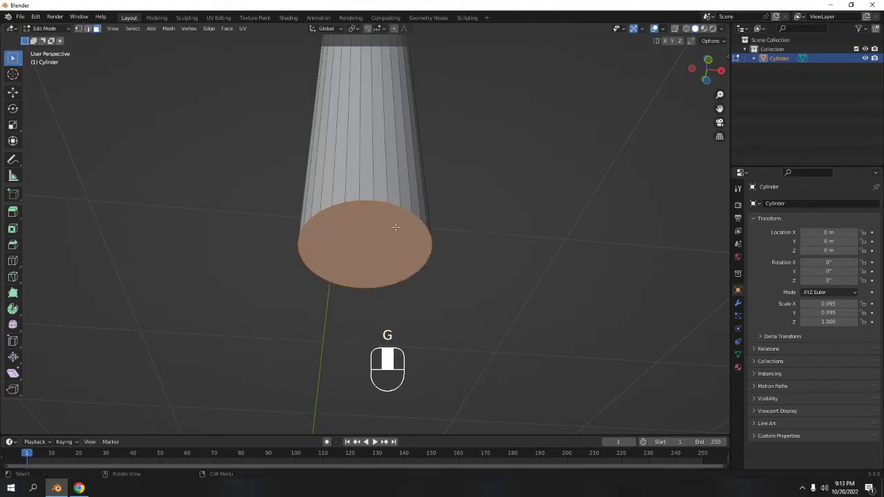
- Move the split bottom face about 0.009 m up along Z and deselect it
{"action": "left_click", "coordinate": [495, 211]}
{"action": "left_click", "coordinate": [398, 251]}
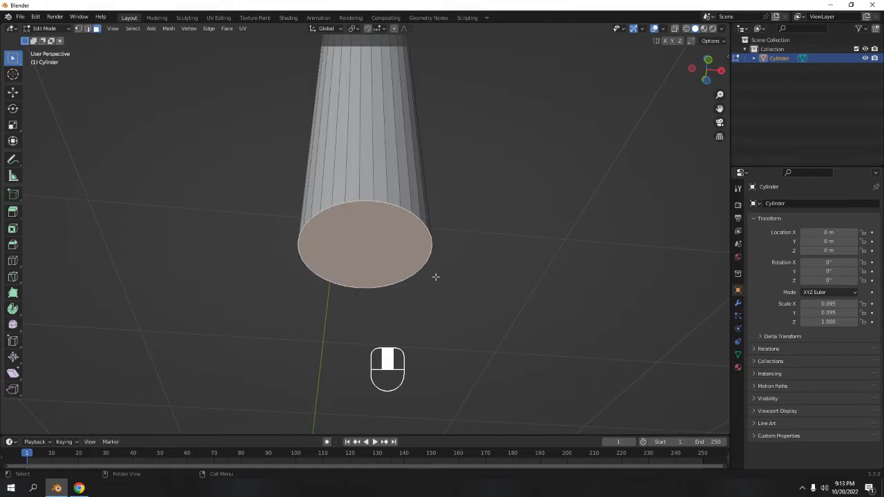
{"action": "key", "text": "g"}
{"action": "key", "text": "z"}
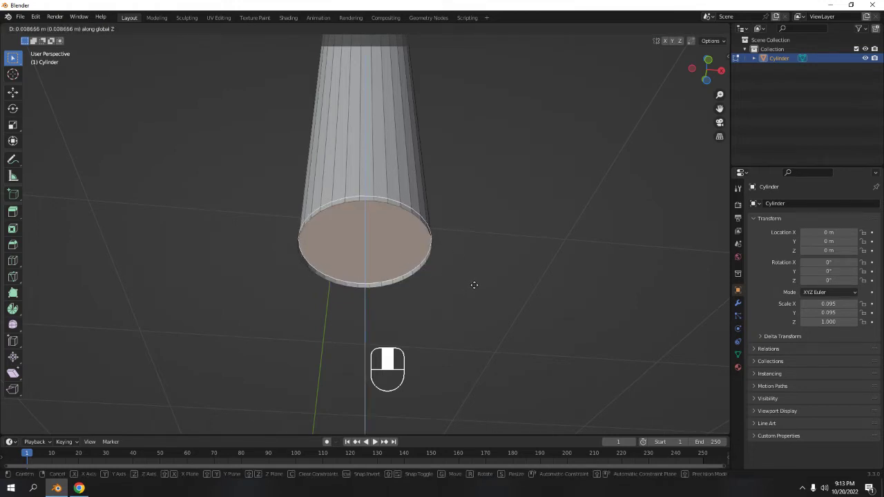
{"action": "left_click", "coordinate": [474, 284]}
{"action": "left_click", "coordinate": [472, 174]}
- Examine the cylinder's bottom and top ends in the perspective view
{"action": "scroll", "coordinate": [471, 173], "scroll_direction": "down", "scroll_amount": 6}
{"action": "mouse_move", "coordinate": [456, 211]}
{"action": "middle_mouse_down"}
{"action": "mouse_move", "coordinate": [442, 190]}
{"action": "mouse_move", "coordinate": [455, 220]}
{"action": "middle_mouse_up"}
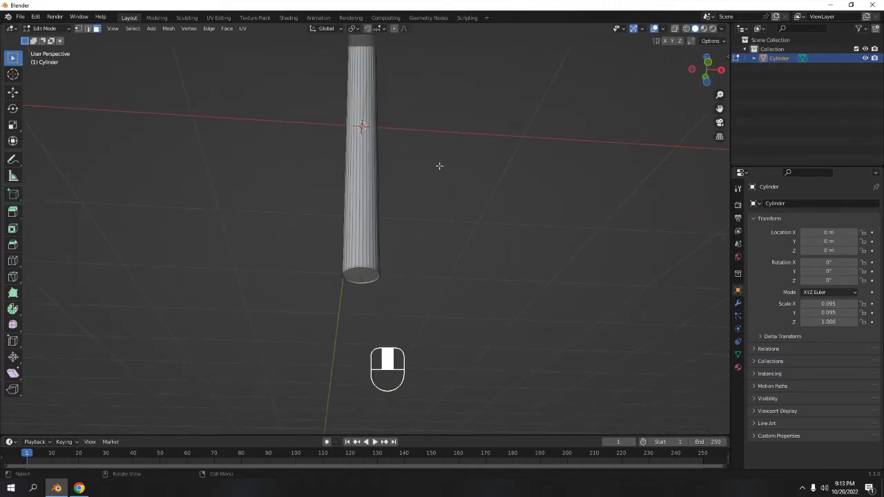
{"action": "middle_click_drag", "start_coordinate": [387, 131], "coordinate": [410, 201]}
{"action": "middle_click_drag", "start_coordinate": [420, 100], "coordinate": [416, 237], "text": "shift"}
{"action": "middle_click_drag", "start_coordinate": [422, 161], "coordinate": [431, 194]}
{"action": "scroll", "coordinate": [452, 199], "scroll_direction": "up", "scroll_amount": 1}
{"action": "middle_click_drag", "start_coordinate": [430, 248], "coordinate": [378, 241], "text": "shift"}
{"action": "scroll", "coordinate": [387, 247], "scroll_direction": "up", "scroll_amount": 3}
{"action": "left_click", "coordinate": [398, 279]}
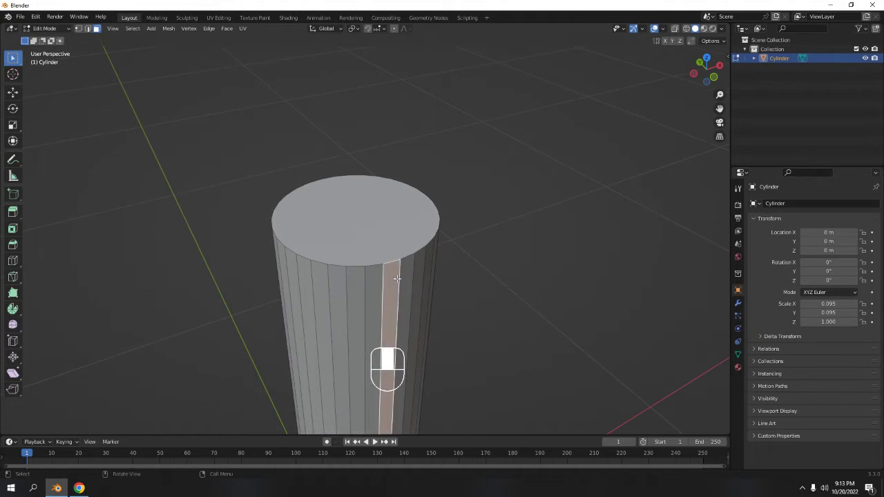
{"action": "key", "text": "Tab"}
{"action": "key", "text": "Tab"}
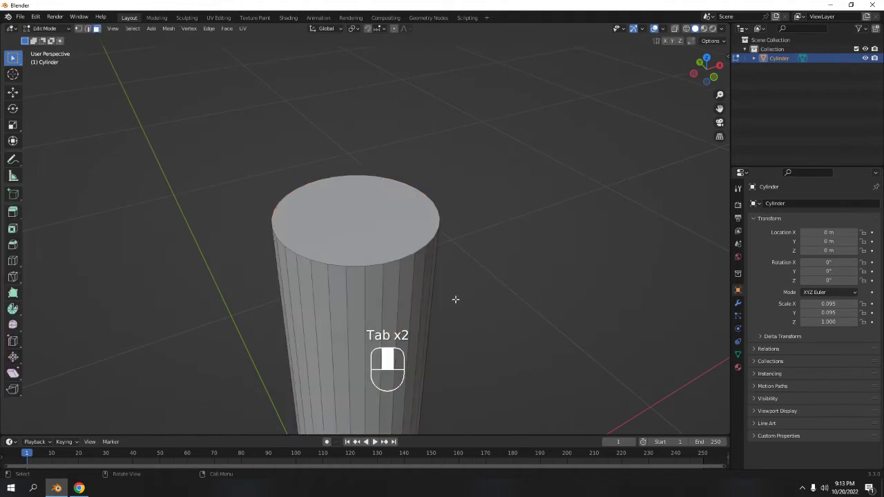
- In the front view, add a single horizontal loop cut around the middle of the cylinder without sliding it
{"action": "scroll", "coordinate": [449, 298], "scroll_direction": "down", "scroll_amount": 3}
{"action": "key", "text": "KP_1"}
{"action": "middle_click_drag", "start_coordinate": [436, 303], "coordinate": [424, 187], "text": "shift"}
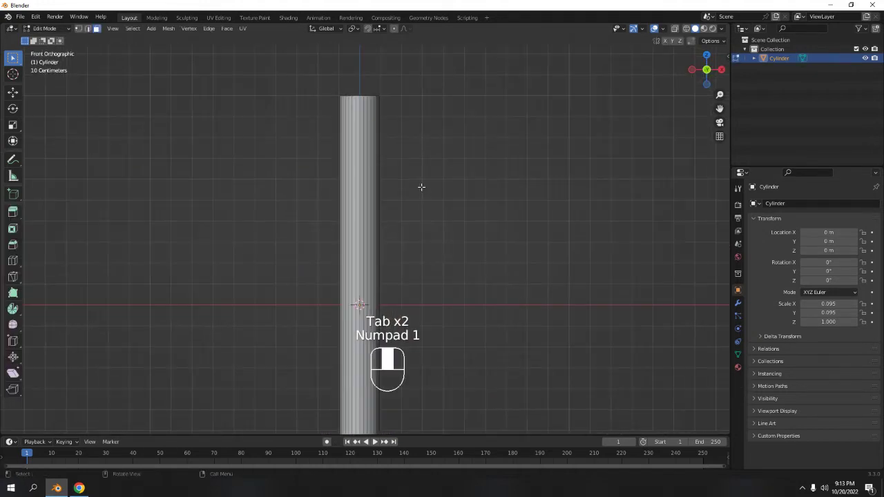
{"action": "key", "text": "ctrl+r"}
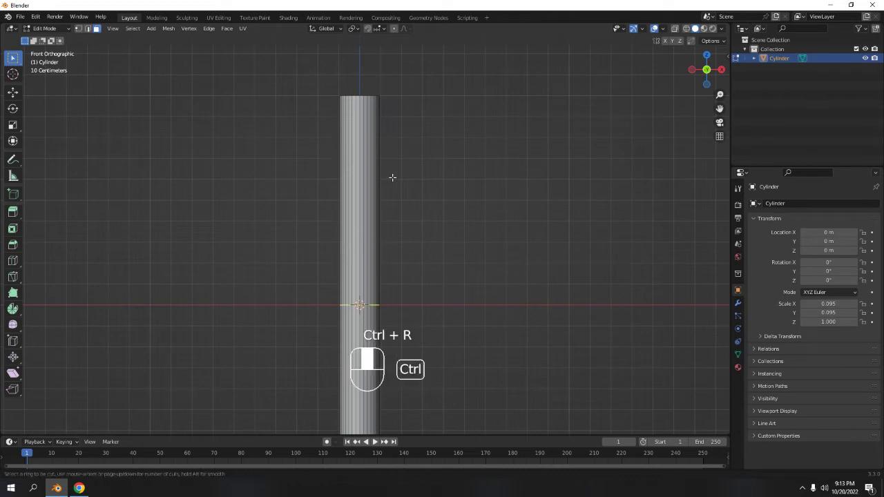
{"action": "left_click", "coordinate": [392, 300]}
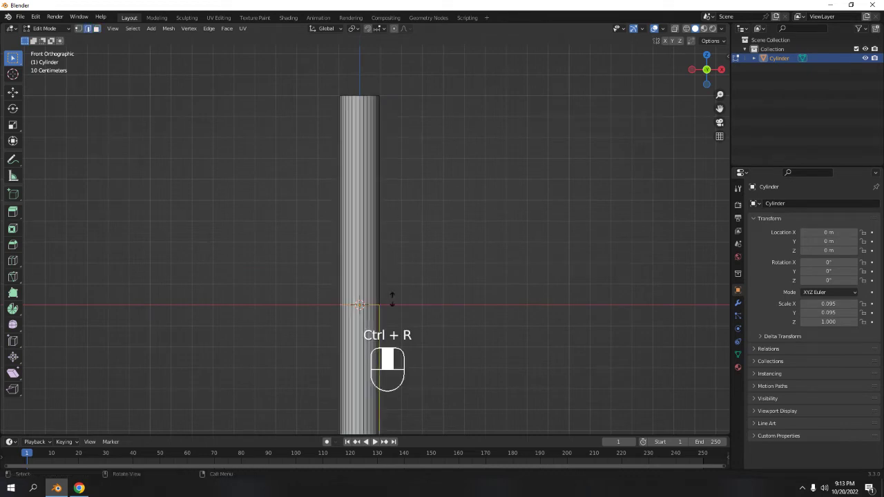
{"action": "right_click", "coordinate": [391, 293]}
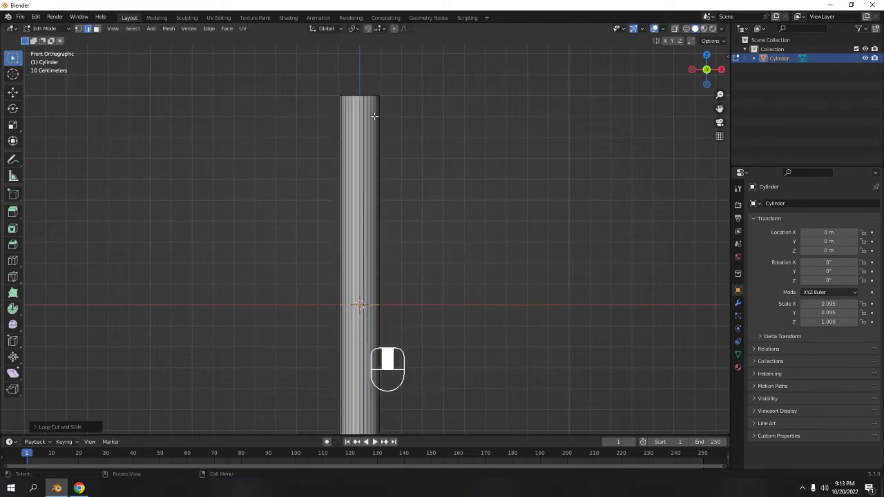
- Turn on snapping and move the new edge loop 0.4 m up along global Z
{"action": "left_click", "coordinate": [369, 29]}
{"action": "key", "text": "g"}
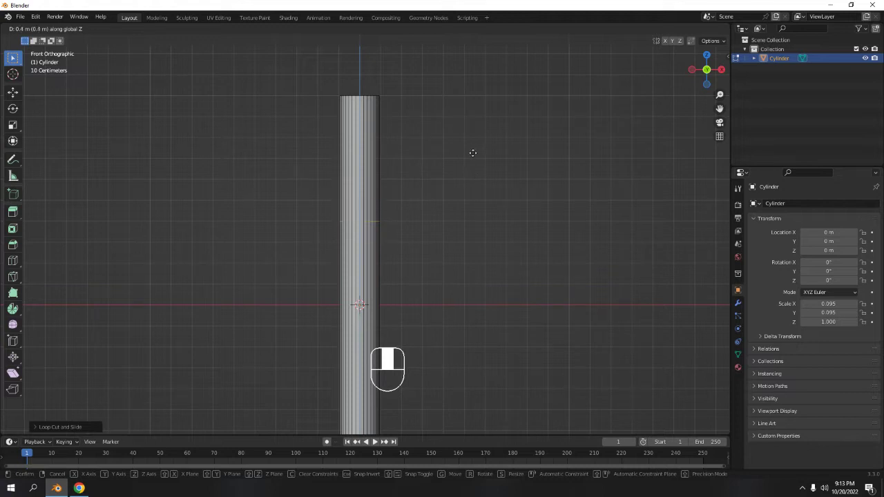
{"action": "left_click", "coordinate": [472, 148]}
- Try to bevel the raised edge loop into a wide band, and undo the bevel
{"action": "scroll", "coordinate": [476, 300], "scroll_direction": "down", "scroll_amount": 5}
{"action": "scroll", "coordinate": [466, 250], "scroll_direction": "down", "scroll_amount": 3, "text": "shift"}
{"action": "scroll", "coordinate": [462, 239], "scroll_direction": "up", "scroll_amount": 6}
{"action": "middle_click_drag", "start_coordinate": [445, 164], "coordinate": [463, 237], "text": "shift"}
{"action": "scroll", "coordinate": [454, 210], "scroll_direction": "up", "scroll_amount": 3}
{"action": "key", "text": "ctrl+b"}
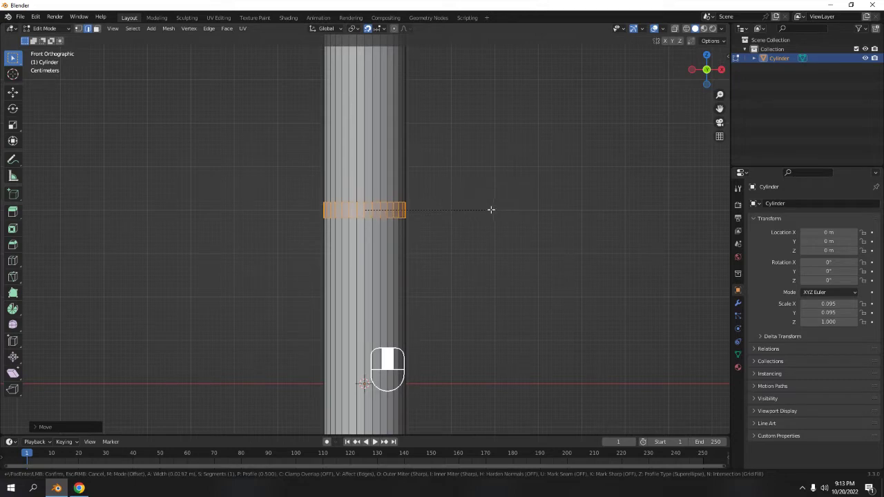
{"action": "left_click", "coordinate": [494, 205]}
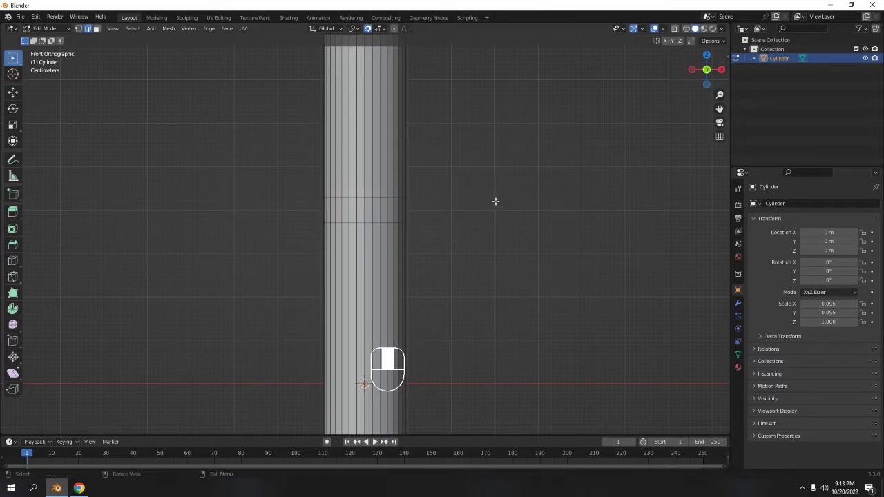
{"action": "scroll", "coordinate": [471, 246], "scroll_direction": "down", "scroll_amount": 12}
{"action": "scroll", "coordinate": [473, 247], "scroll_direction": "up", "scroll_amount": 10}
{"action": "key", "text": "ctrl+z"}
{"action": "key", "text": "ctrl+z"}
- Bevel the raised edge loop into a thin band with a width of about 0.005 m and return to Object Mode
{"action": "key", "text": "ctrl+b"}
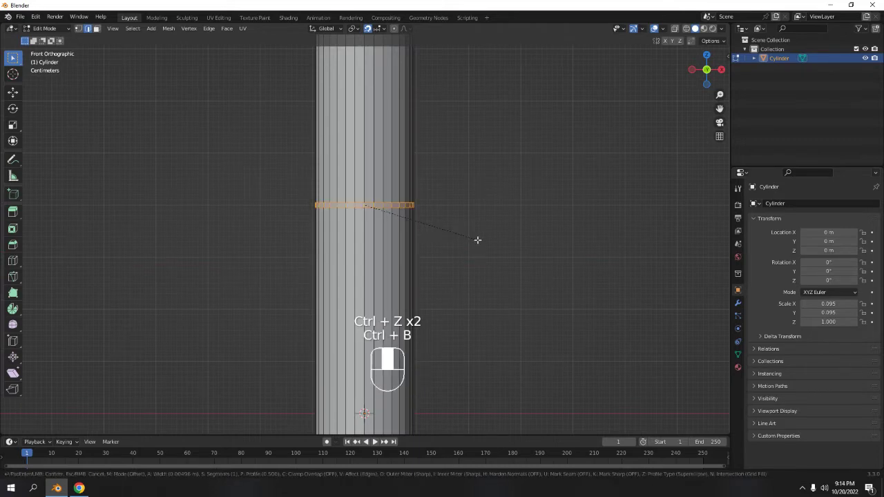
{"action": "left_click", "coordinate": [480, 240]}
{"action": "left_click", "coordinate": [487, 185]}
{"action": "key", "text": "Tab"}
{"action": "scroll", "coordinate": [477, 197], "scroll_direction": "down", "scroll_amount": 9}
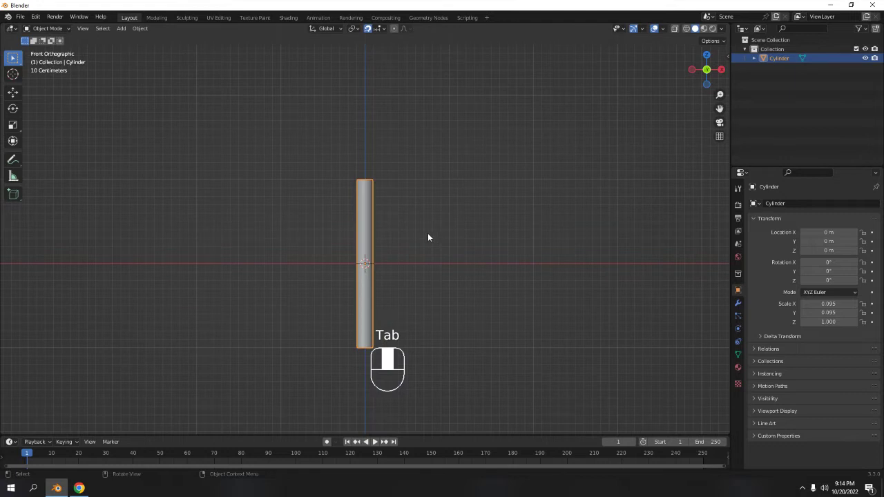
- Examine the beveled band and the whole cylinder in Edit Mode from perspective and front views
{"action": "mouse_move", "coordinate": [451, 298]}
{"action": "middle_mouse_down"}
{"action": "mouse_move", "coordinate": [454, 247]}
{"action": "mouse_move", "coordinate": [458, 283]}
{"action": "middle_mouse_up"}
{"action": "key", "text": "Tab"}
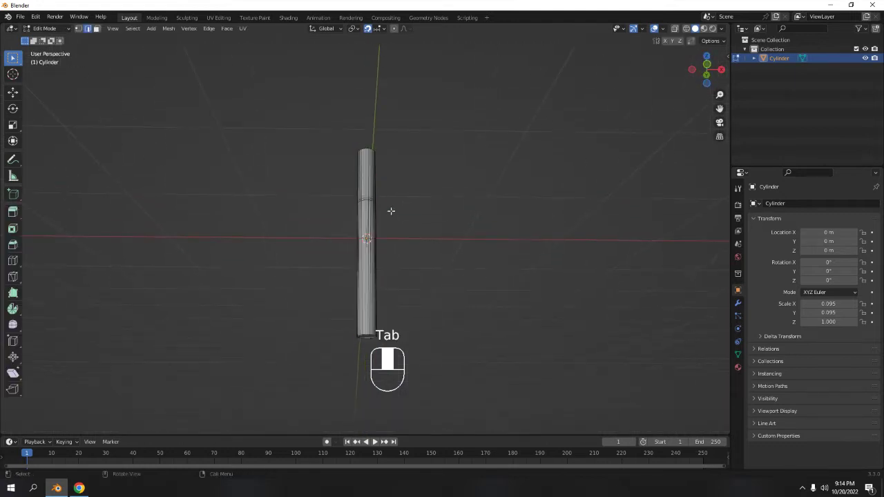
{"action": "scroll", "coordinate": [391, 211], "scroll_direction": "up", "scroll_amount": 6}
{"action": "middle_click_drag", "start_coordinate": [391, 211], "coordinate": [404, 242]}
{"action": "middle_click_drag", "start_coordinate": [414, 177], "coordinate": [405, 214], "text": "shift"}
{"action": "scroll", "coordinate": [405, 213], "scroll_direction": "down", "scroll_amount": 6}
{"action": "middle_click_drag", "start_coordinate": [414, 282], "coordinate": [349, 264], "text": "shift"}
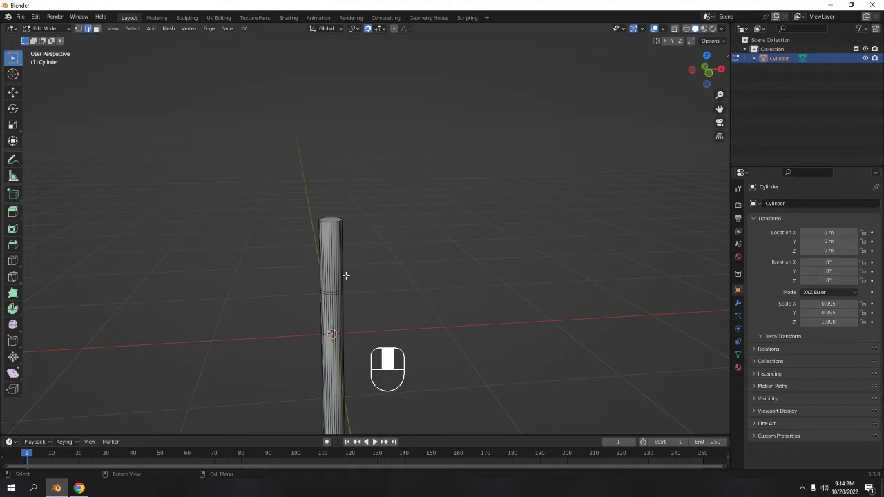
{"action": "middle_click_drag", "start_coordinate": [345, 275], "coordinate": [374, 197]}
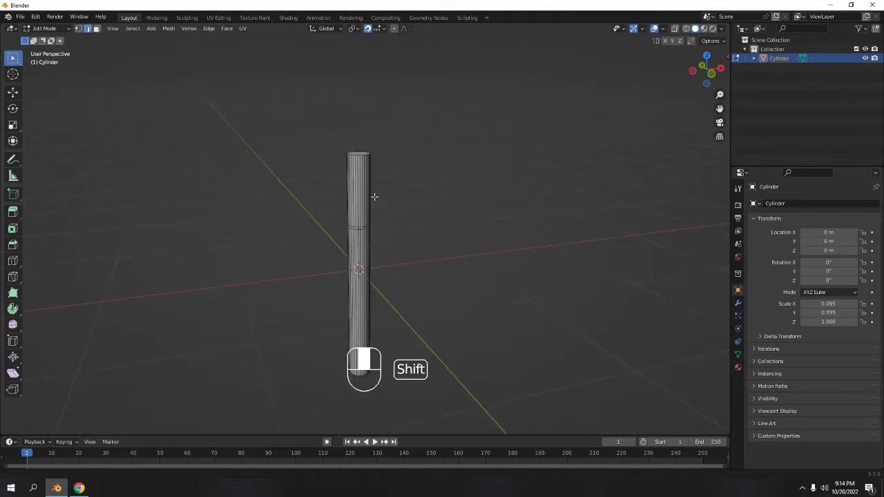
{"action": "key", "text": "KP_1"}
{"action": "scroll", "coordinate": [374, 197], "scroll_direction": "up", "scroll_amount": 3}
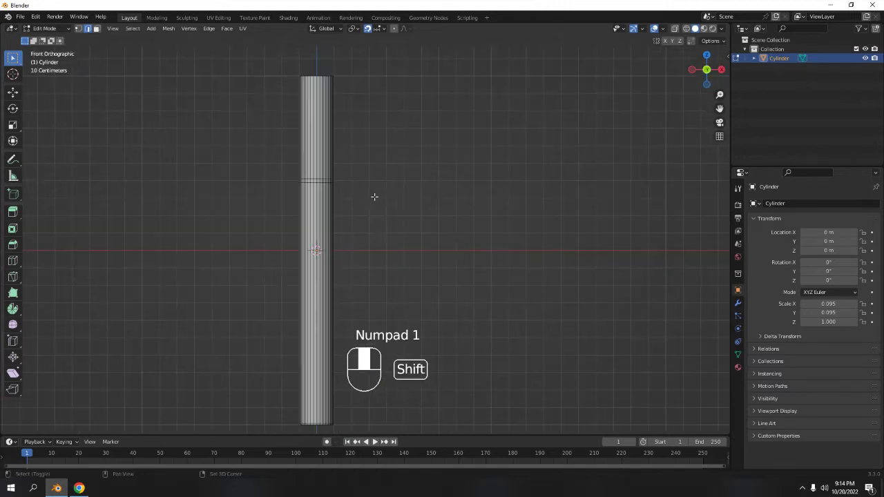
{"action": "middle_click_drag", "start_coordinate": [373, 195], "coordinate": [487, 189], "text": "shift"}
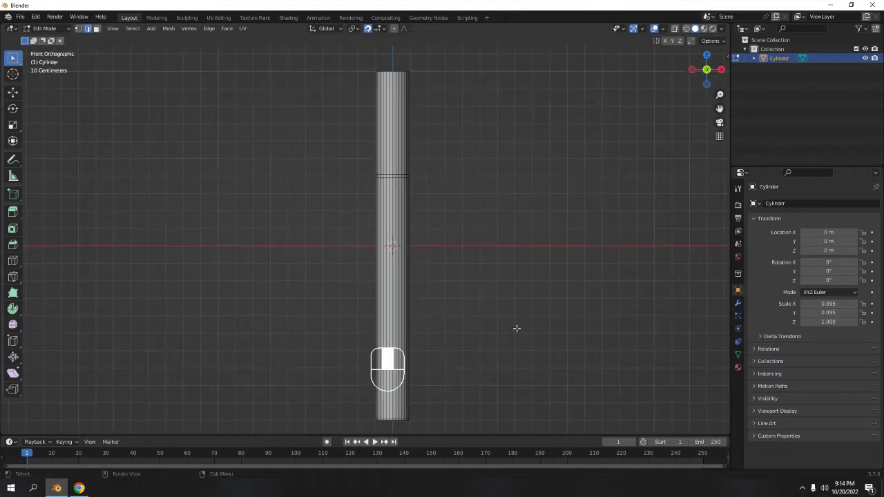
{"action": "middle_click_drag", "start_coordinate": [416, 359], "coordinate": [384, 246]}
{"action": "middle_click_drag", "start_coordinate": [367, 163], "coordinate": [362, 103]}
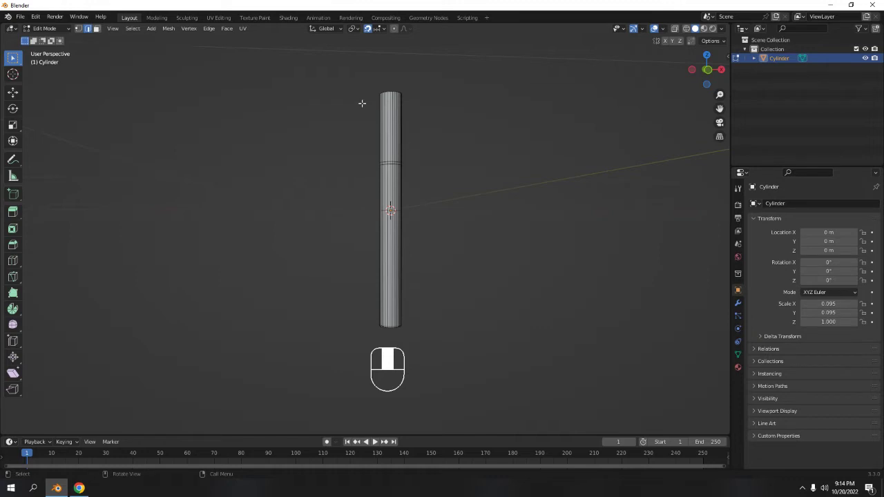
- Switch to the Shading workspace, put the cylinder in Object Mode and deselect it
{"action": "left_click", "coordinate": [288, 17]}
{"action": "middle_click_drag", "start_coordinate": [400, 150], "coordinate": [424, 49]}
{"action": "key", "text": "Tab"}
{"action": "scroll", "coordinate": [477, 169], "scroll_direction": "up", "scroll_amount": 10}
{"action": "scroll", "coordinate": [457, 121], "scroll_direction": "up", "scroll_amount": 5}
{"action": "middle_click_drag", "start_coordinate": [457, 125], "coordinate": [515, 134], "text": "shift"}
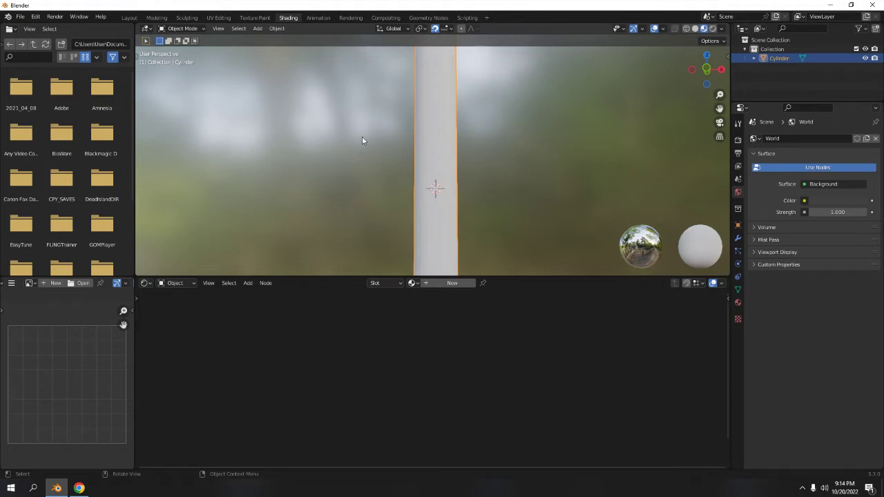
{"action": "left_click", "coordinate": [536, 139]}
{"action": "scroll", "coordinate": [459, 147], "scroll_direction": "down", "scroll_amount": 4}
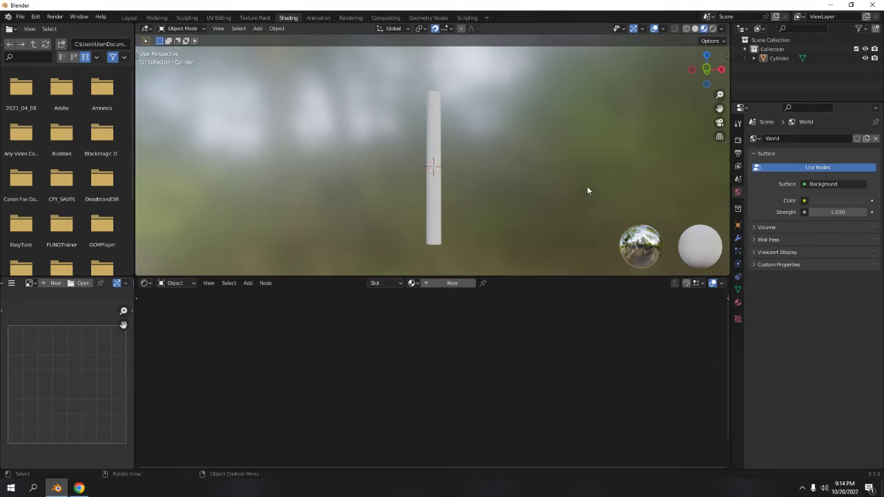
- Check the Screencast Keys overlay settings and its display in the Shading and Layout workspaces
{"action": "key", "text": "n"}
{"action": "left_click", "coordinate": [724, 167]}
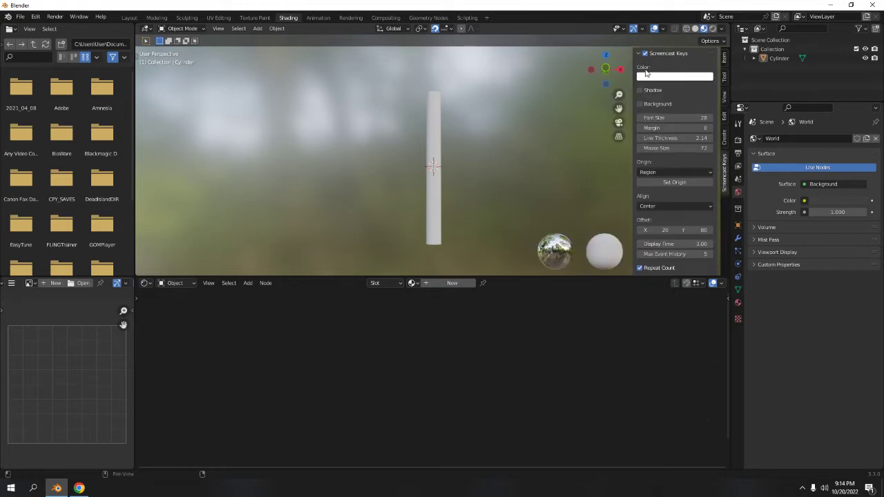
{"action": "key", "text": "n"}
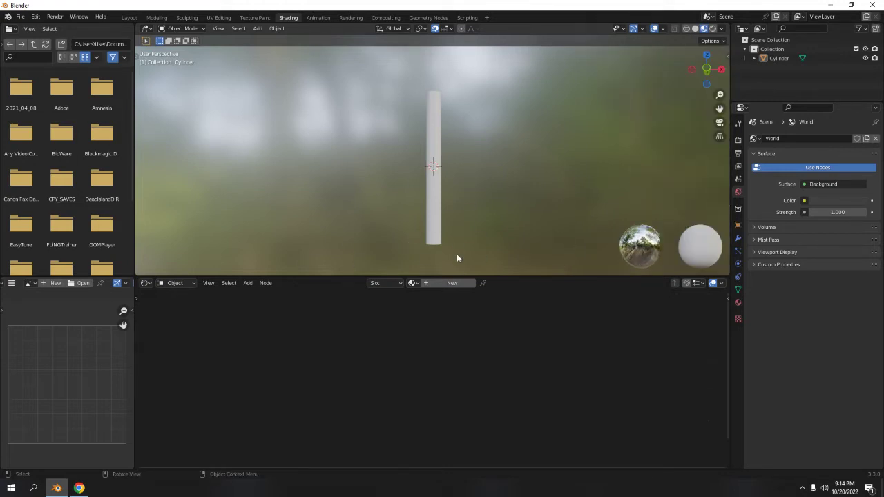
{"action": "left_click", "coordinate": [136, 17]}
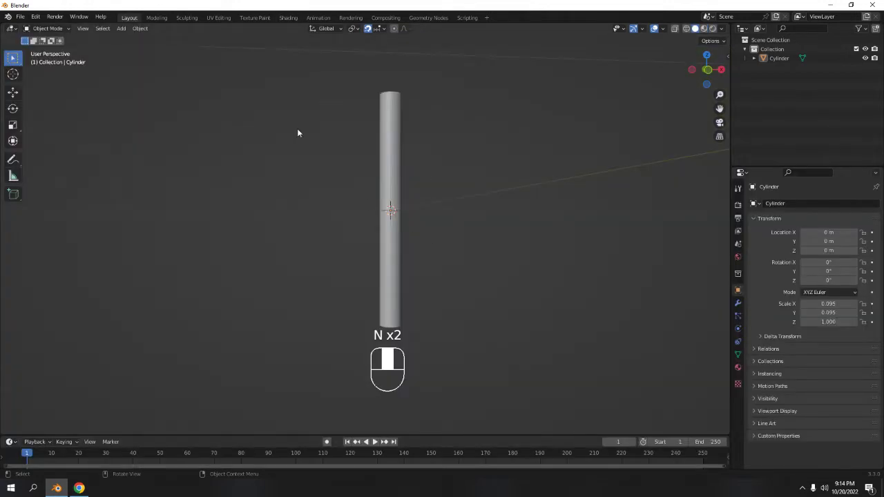
{"action": "left_click", "coordinate": [299, 17]}
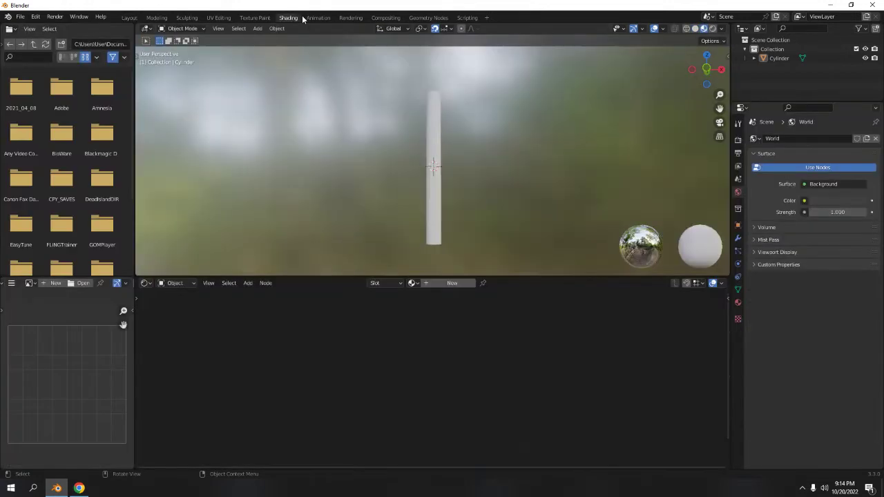
- Create a new material for the cylinder and set its Base Color to pure white, with a value of 1.000
{"action": "scroll", "coordinate": [424, 185], "scroll_direction": "up", "scroll_amount": 3}
{"action": "scroll", "coordinate": [491, 118], "scroll_direction": "down", "scroll_amount": 5}
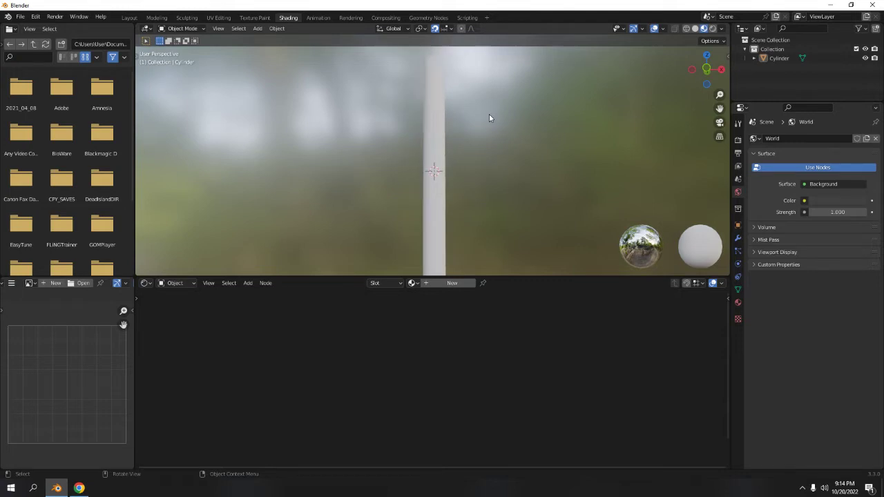
{"action": "scroll", "coordinate": [496, 124], "scroll_direction": "up", "scroll_amount": 3}
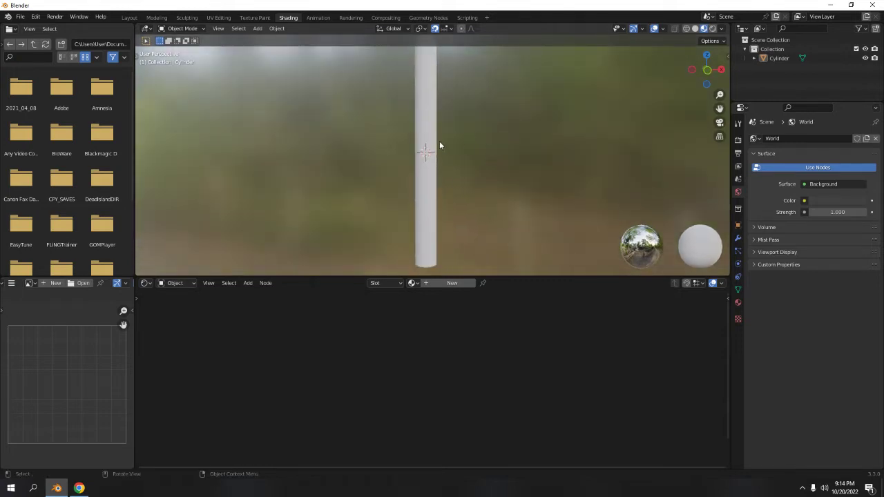
{"action": "left_click", "coordinate": [452, 282]}
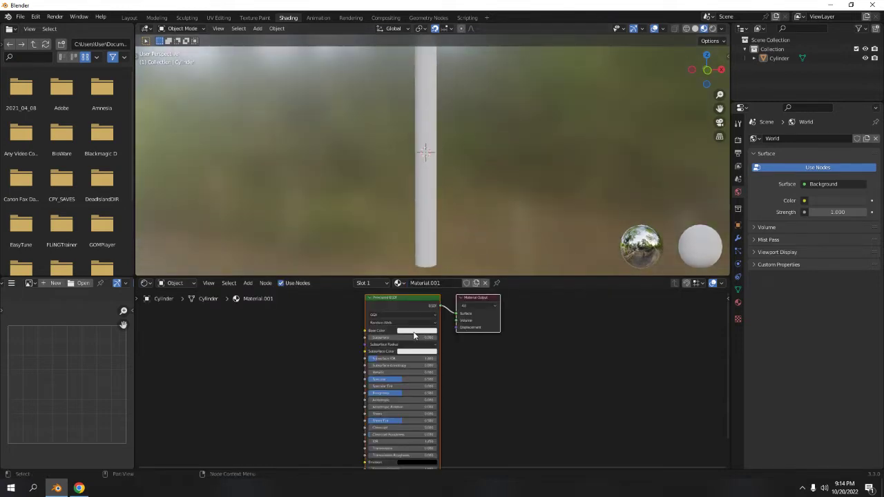
{"action": "left_click", "coordinate": [417, 331]}
{"action": "left_click_drag", "start_coordinate": [452, 248], "coordinate": [451, 239]}
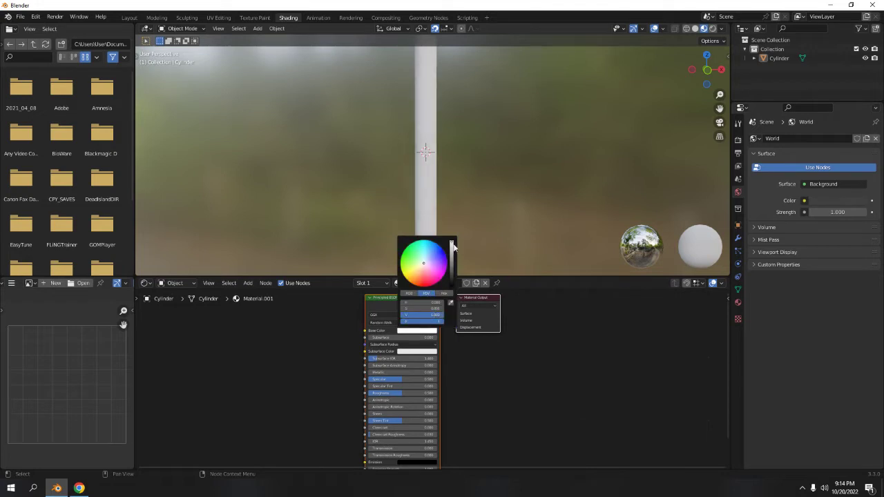
- Set the white material's Specular to 0.000 and its Roughness to 1.000
{"action": "left_click_drag", "start_coordinate": [404, 379], "coordinate": [438, 393]}
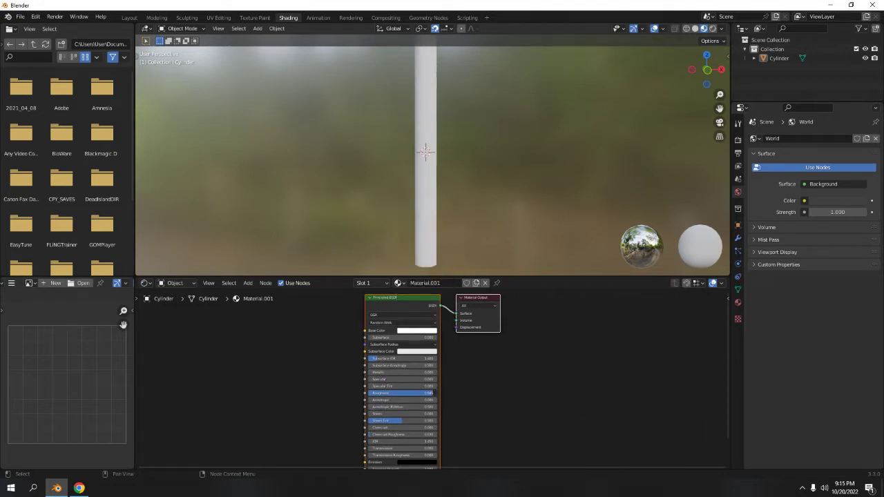
{"action": "scroll", "coordinate": [570, 169], "scroll_direction": "down", "scroll_amount": 4}
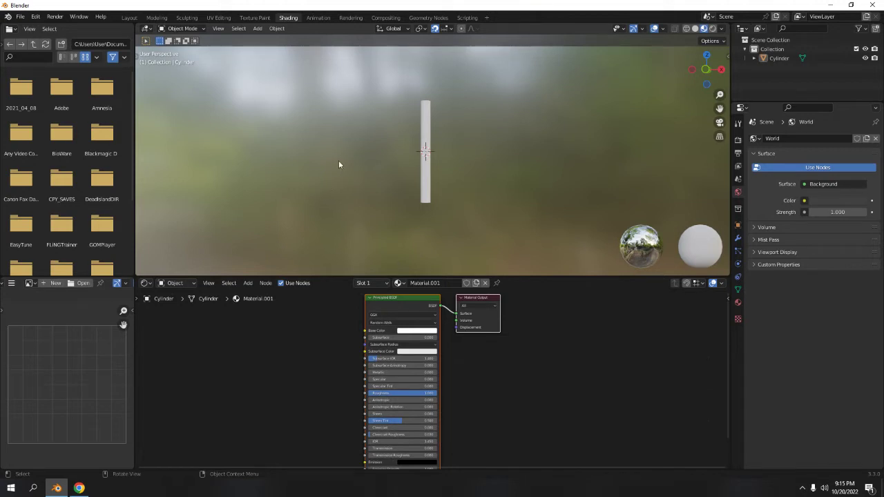
- In Edit Mode with face selection, select the ring of side faces above the narrow band for the cigarette's filter
{"action": "key", "text": "KP_1"}
{"action": "scroll", "coordinate": [484, 141], "scroll_direction": "up", "scroll_amount": 3}
{"action": "middle_click_drag", "start_coordinate": [476, 123], "coordinate": [472, 179], "text": "shift"}
{"action": "scroll", "coordinate": [471, 172], "scroll_direction": "up", "scroll_amount": 3}
{"action": "middle_click_drag", "start_coordinate": [470, 93], "coordinate": [488, 129], "text": "shift"}
{"action": "scroll", "coordinate": [488, 129], "scroll_direction": "up", "scroll_amount": 4}
{"action": "key", "text": "Tab"}
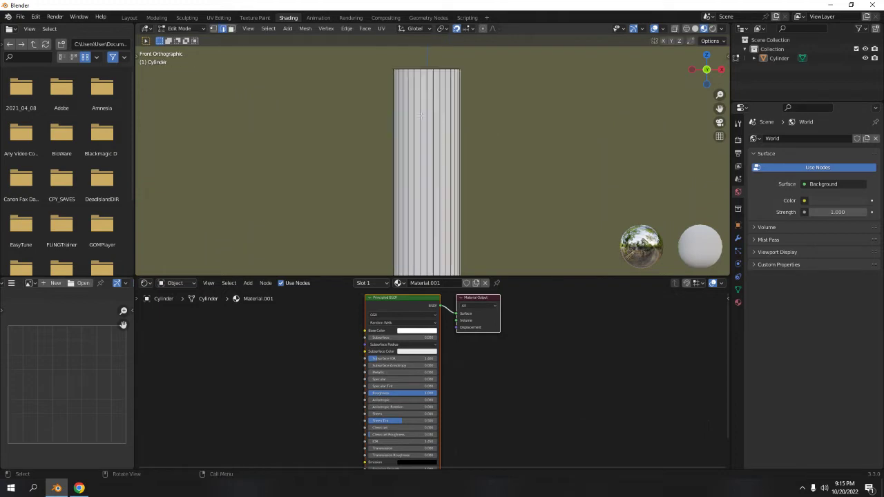
{"action": "scroll", "coordinate": [442, 131], "scroll_direction": "up", "scroll_amount": 3}
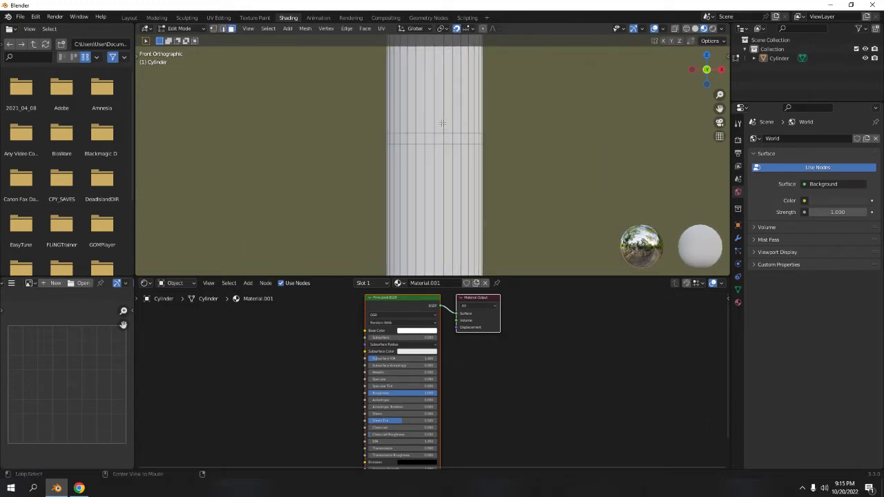
{"action": "scroll", "coordinate": [454, 113], "scroll_direction": "down", "scroll_amount": 1}
{"action": "middle_click_drag", "start_coordinate": [454, 118], "coordinate": [454, 200], "text": "shift"}
{"action": "left_click", "coordinate": [443, 130], "text": "alt"}
{"action": "scroll", "coordinate": [430, 268], "scroll_direction": "down", "scroll_amount": 4}
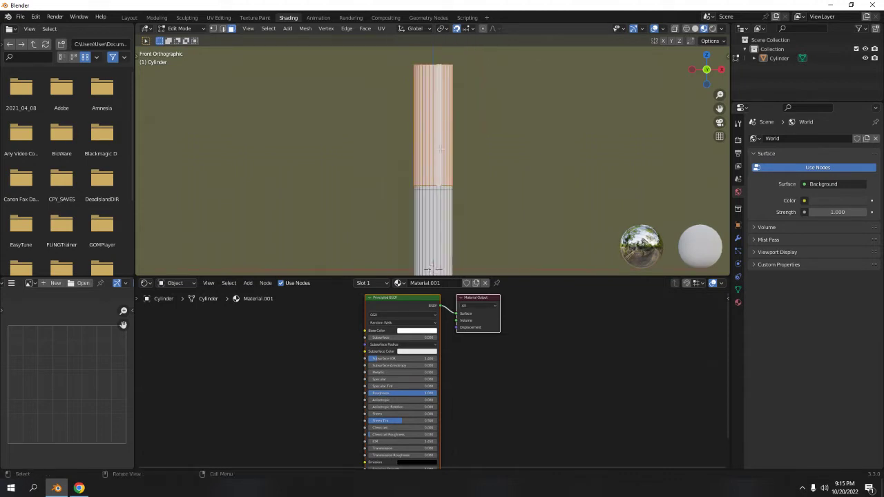
{"action": "left_click", "coordinate": [522, 157]}
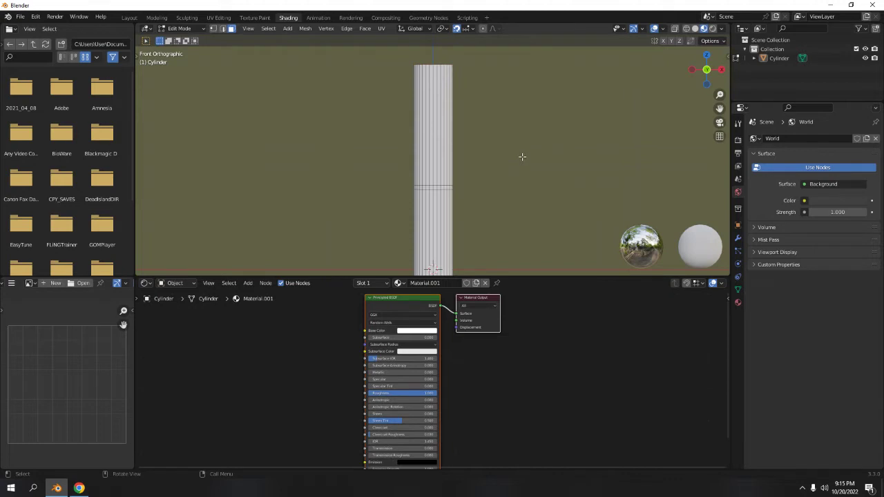
{"action": "left_click", "coordinate": [435, 137], "text": "alt"}
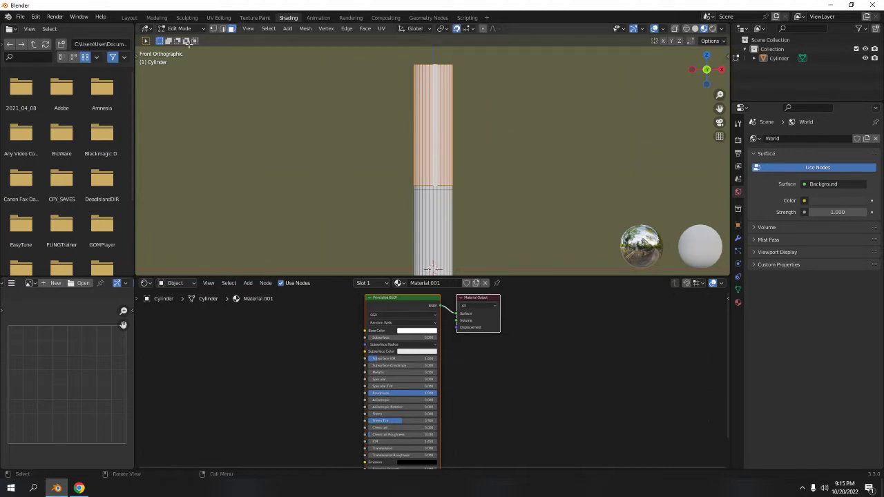
{"action": "middle_click_drag", "start_coordinate": [618, 110], "coordinate": [500, 167]}
{"action": "scroll", "coordinate": [500, 168], "scroll_direction": "up", "scroll_amount": 4}
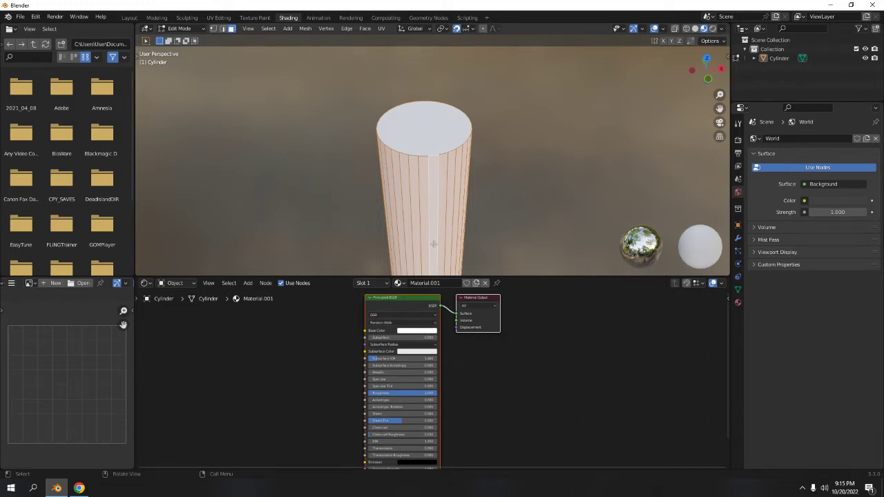
{"action": "middle_click_drag", "start_coordinate": [438, 245], "coordinate": [431, 124], "text": "shift"}
{"action": "scroll", "coordinate": [422, 189], "scroll_direction": "down", "scroll_amount": 6}
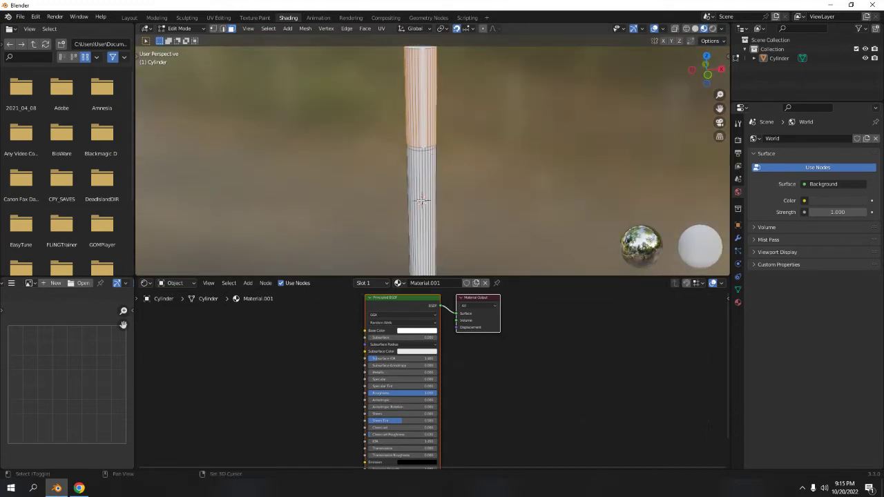
- Add a second material slot with a new material and assign it to the selected filter faces
{"action": "left_click", "coordinate": [381, 283]}
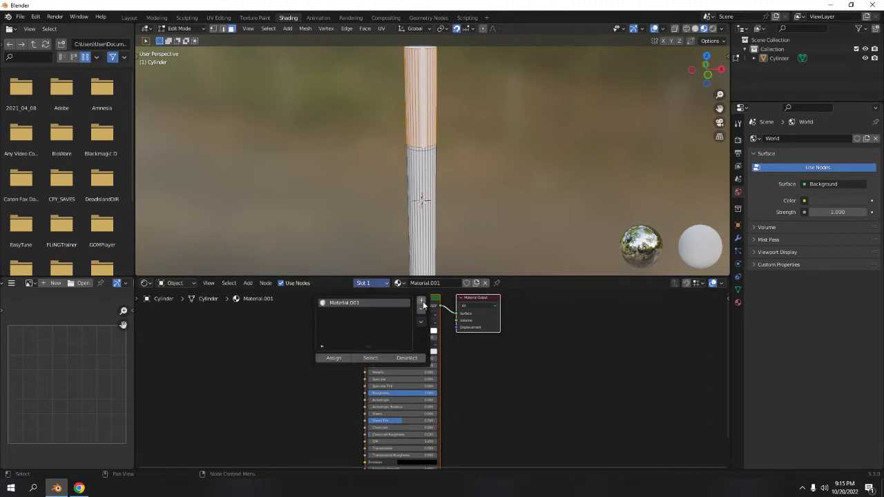
{"action": "left_click", "coordinate": [424, 305]}
{"action": "left_click", "coordinate": [385, 284]}
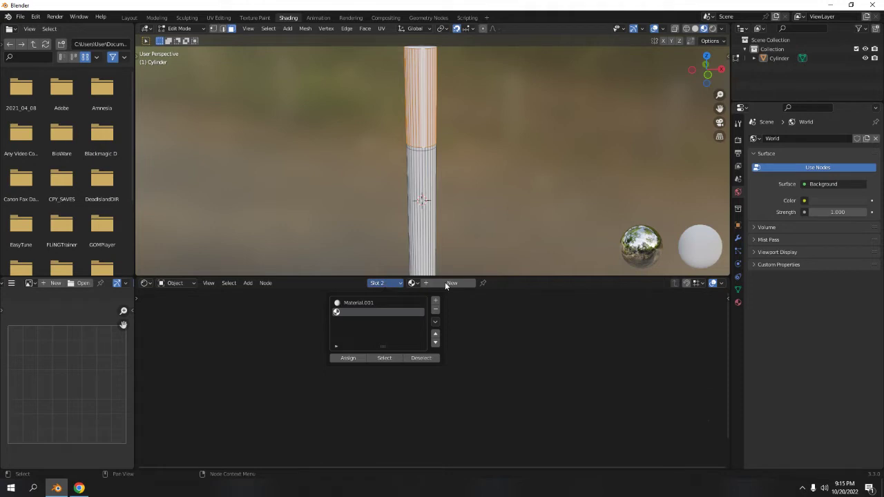
{"action": "left_click", "coordinate": [446, 286]}
{"action": "left_click", "coordinate": [445, 286]}
{"action": "left_click", "coordinate": [366, 284]}
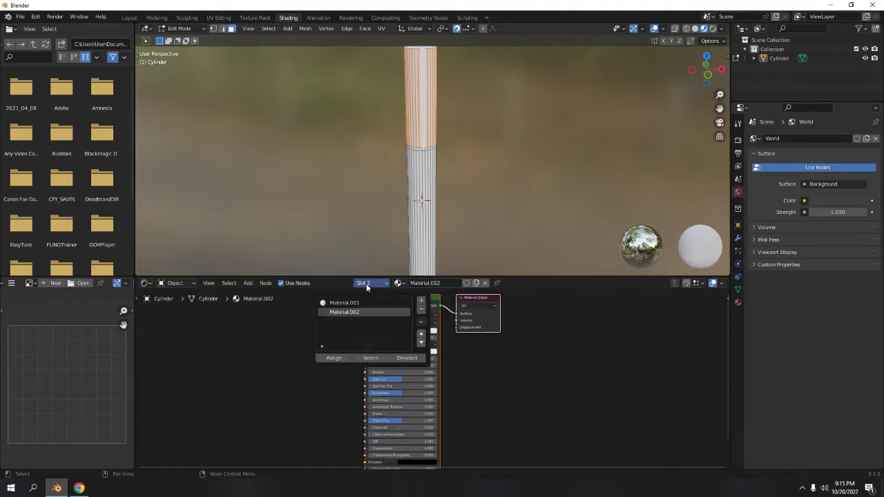
{"action": "left_click", "coordinate": [344, 358]}
{"action": "scroll", "coordinate": [457, 156], "scroll_direction": "down", "scroll_amount": 4}
{"action": "scroll", "coordinate": [458, 159], "scroll_direction": "up", "scroll_amount": 5}
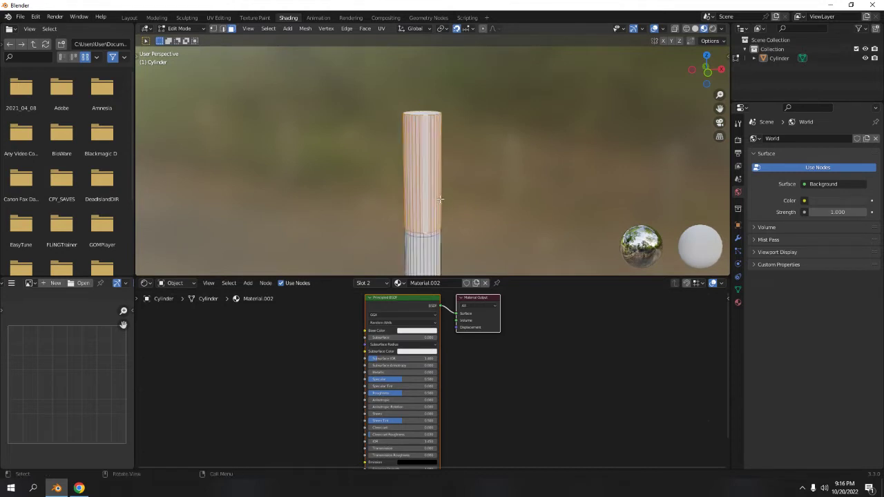
{"action": "scroll", "coordinate": [464, 195], "scroll_direction": "up", "scroll_amount": 1}
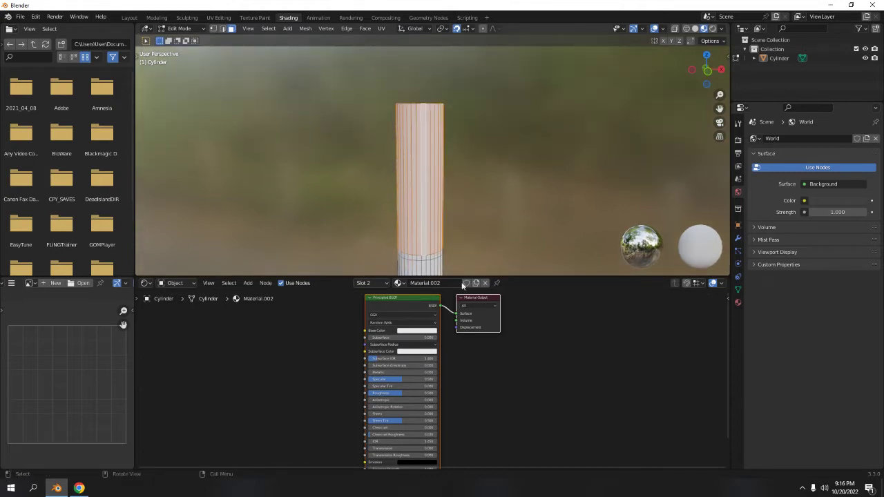
- Give the filter material an orange Base Color, Specular 0.000, Specular Tint 0.500 and Roughness 1.000
{"action": "key", "text": "Tab"}
{"action": "scroll", "coordinate": [471, 247], "scroll_direction": "up", "scroll_amount": 1}
{"action": "scroll", "coordinate": [470, 227], "scroll_direction": "down", "scroll_amount": 1}
{"action": "mouse_move", "coordinate": [471, 227]}
{"action": "middle_mouse_down"}
{"action": "mouse_move", "coordinate": [480, 177]}
{"action": "mouse_move", "coordinate": [483, 240]}
{"action": "mouse_move", "coordinate": [482, 215]}
{"action": "middle_mouse_up"}
{"action": "left_click", "coordinate": [421, 332]}
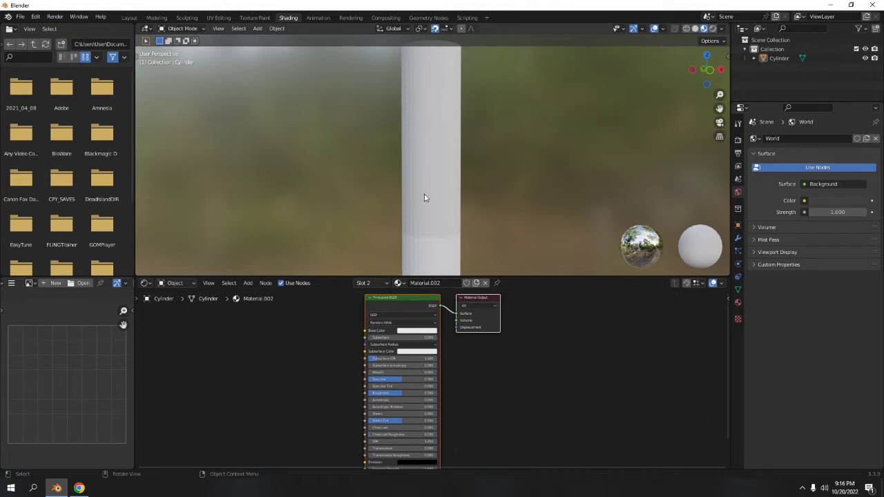
{"action": "left_click", "coordinate": [422, 333]}
{"action": "mouse_move", "coordinate": [453, 255]}
{"action": "left_mouse_down"}
{"action": "mouse_move", "coordinate": [453, 273]}
{"action": "mouse_move", "coordinate": [453, 243]}
{"action": "left_mouse_up"}
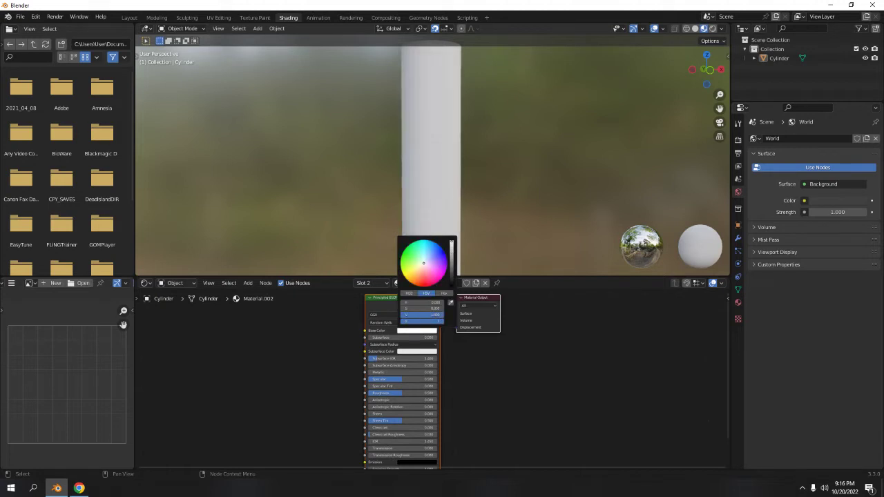
{"action": "left_click_drag", "start_coordinate": [415, 273], "coordinate": [417, 278]}
{"action": "left_click_drag", "start_coordinate": [405, 380], "coordinate": [444, 387]}
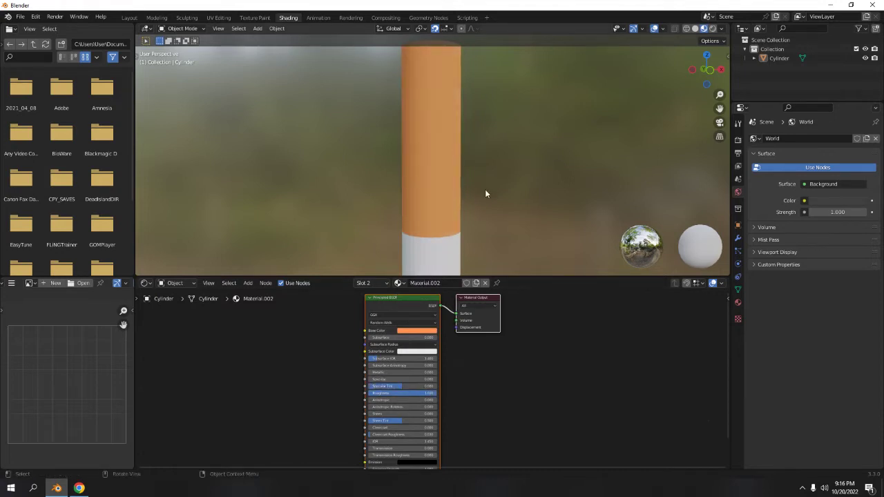
{"action": "scroll", "coordinate": [483, 209], "scroll_direction": "down", "scroll_amount": 12}
{"action": "middle_click_drag", "start_coordinate": [481, 228], "coordinate": [476, 193]}
{"action": "scroll", "coordinate": [479, 207], "scroll_direction": "up", "scroll_amount": 5}
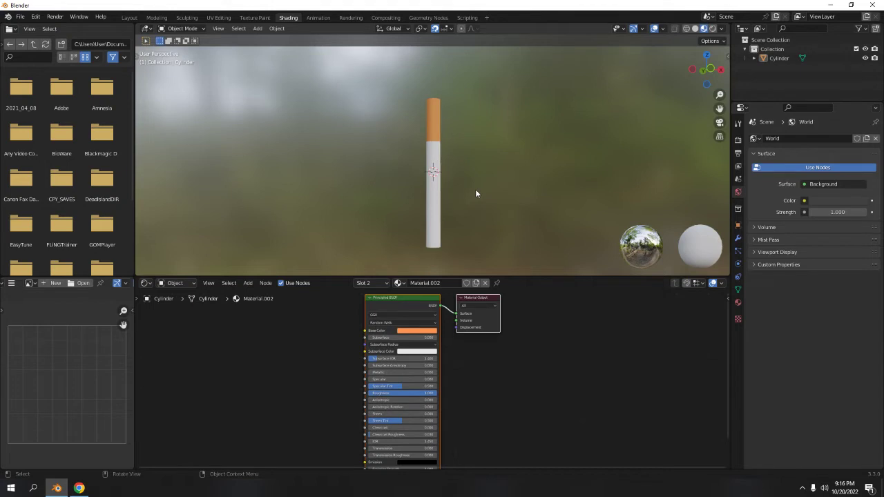
- Add a third material slot to the cylinder and select the face loop of the narrow band below the filter
{"action": "middle_click_drag", "start_coordinate": [578, 130], "coordinate": [434, 140]}
{"action": "scroll", "coordinate": [486, 199], "scroll_direction": "up", "scroll_amount": 5}
{"action": "key", "text": "Tab"}
{"action": "scroll", "coordinate": [442, 143], "scroll_direction": "up", "scroll_amount": 3}
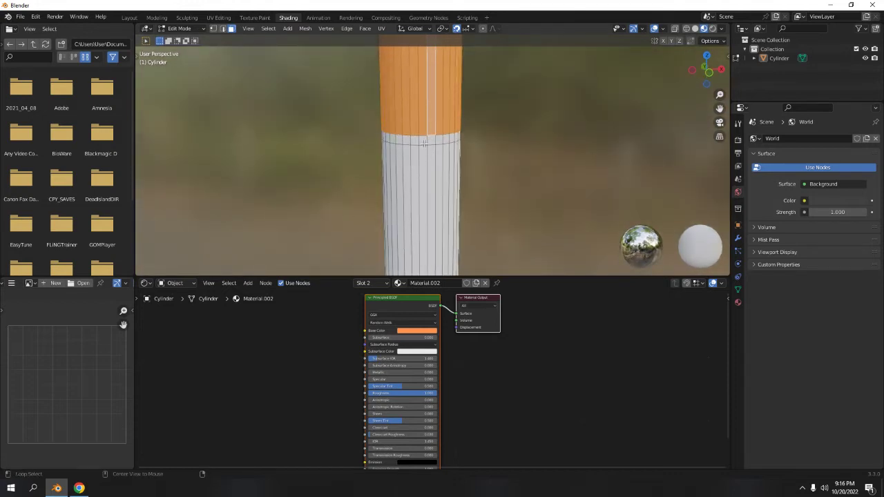
{"action": "left_click", "coordinate": [372, 284]}
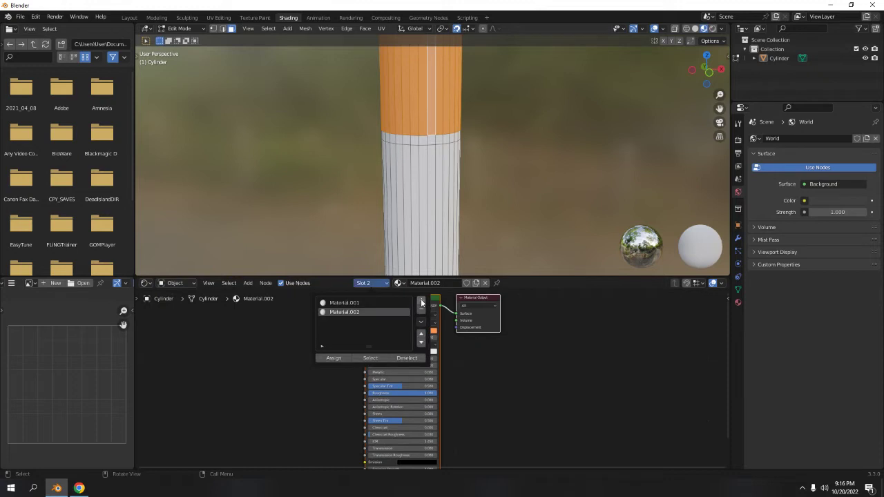
{"action": "left_click", "coordinate": [422, 303]}
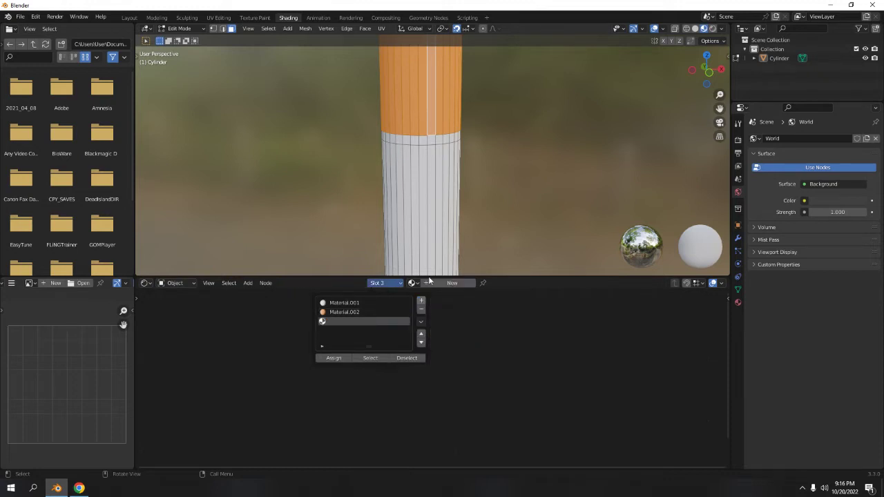
{"action": "scroll", "coordinate": [442, 143], "scroll_direction": "up", "scroll_amount": 5}
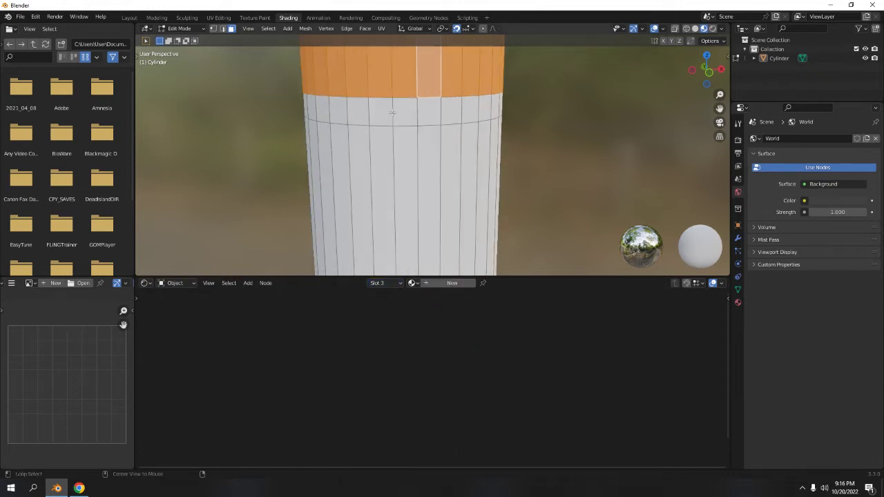
{"action": "left_click", "coordinate": [391, 112], "text": "alt"}
{"action": "scroll", "coordinate": [415, 138], "scroll_direction": "down", "scroll_amount": 1}
{"action": "scroll", "coordinate": [450, 174], "scroll_direction": "down", "scroll_amount": 3}
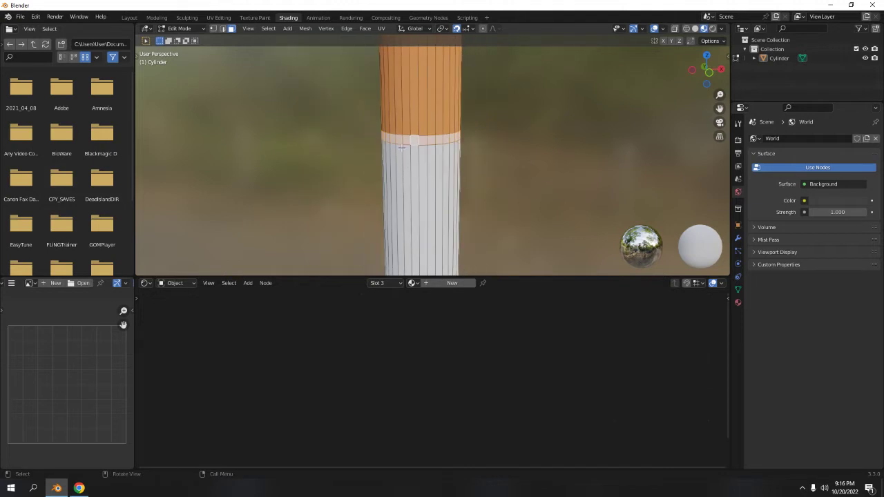
- Create a new material in the third slot and assign it to the narrow band's faces
{"action": "left_click", "coordinate": [385, 284]}
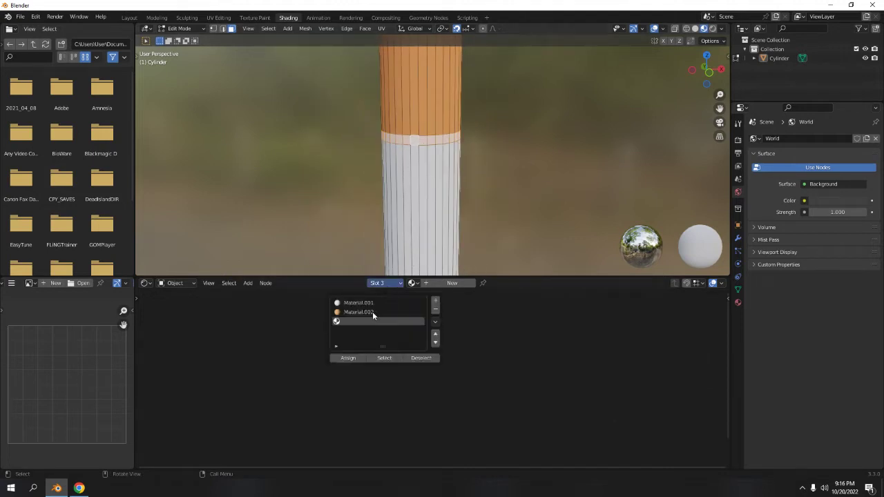
{"action": "left_click", "coordinate": [455, 284]}
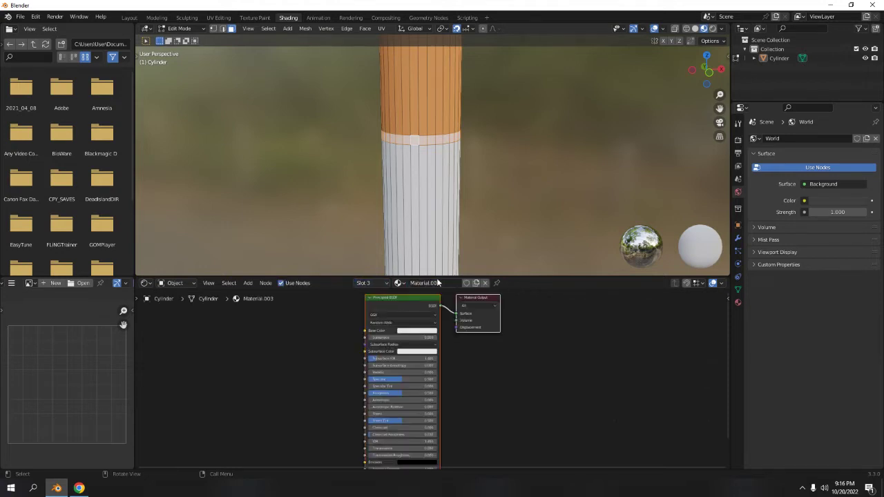
{"action": "left_click", "coordinate": [380, 284]}
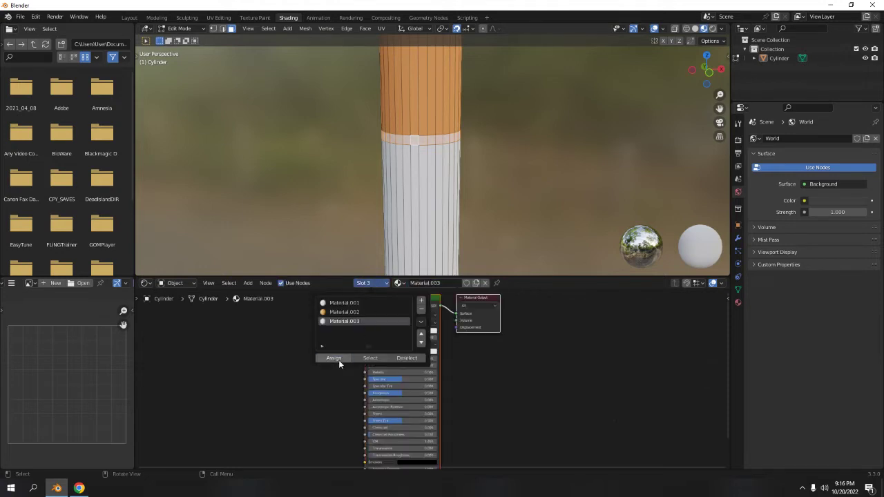
{"action": "left_click", "coordinate": [339, 360]}
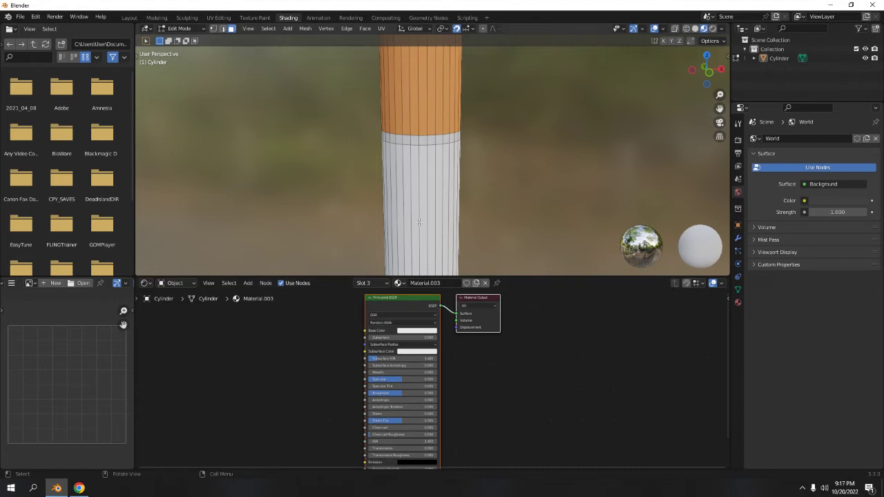
- Try a metal look on the narrow band by raising its material's Metallic value
{"action": "scroll", "coordinate": [419, 164], "scroll_direction": "up", "scroll_amount": 7}
{"action": "middle_click_drag", "start_coordinate": [419, 164], "coordinate": [436, 219], "text": "shift"}
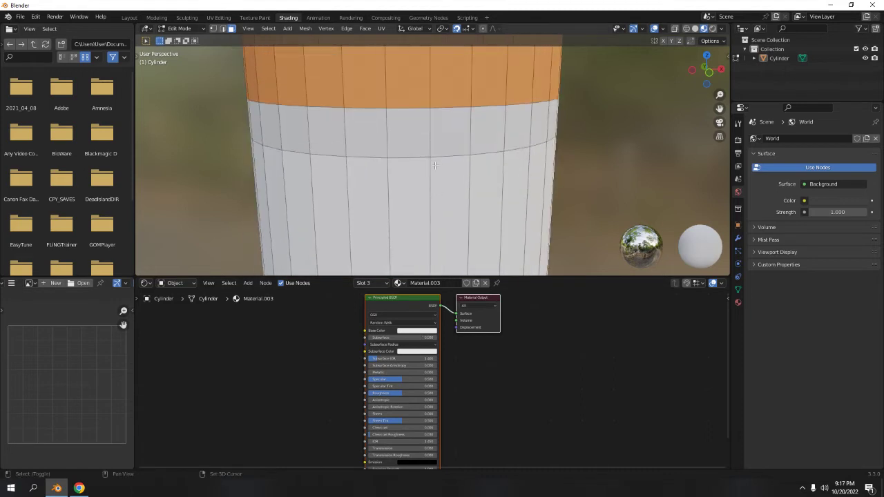
{"action": "left_click", "coordinate": [418, 331]}
{"action": "left_click_drag", "start_coordinate": [395, 373], "coordinate": [428, 372]}
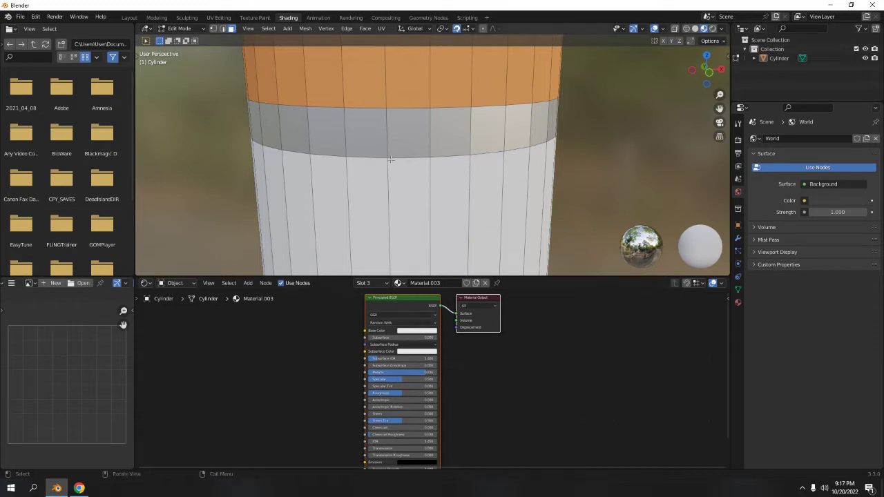
- Replace the band material's Principled BSDF with a Glossy BSDF connected to the Material Output's Surface
{"action": "left_click", "coordinate": [389, 311]}
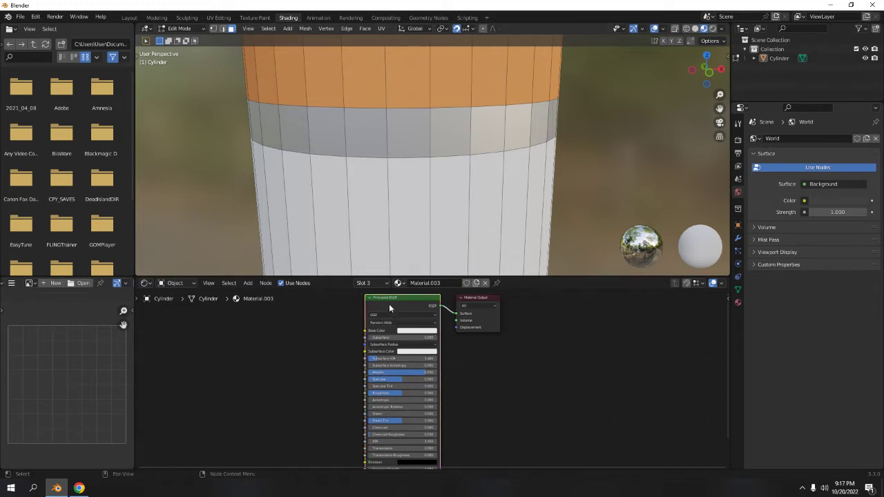
{"action": "key", "text": "x"}
{"action": "key", "text": "shift+a"}
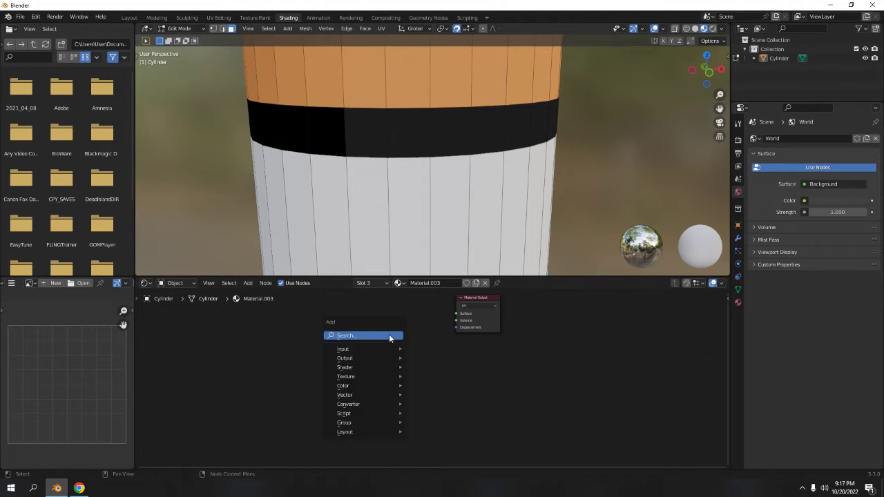
{"action": "mouse_move", "coordinate": [374, 367]}
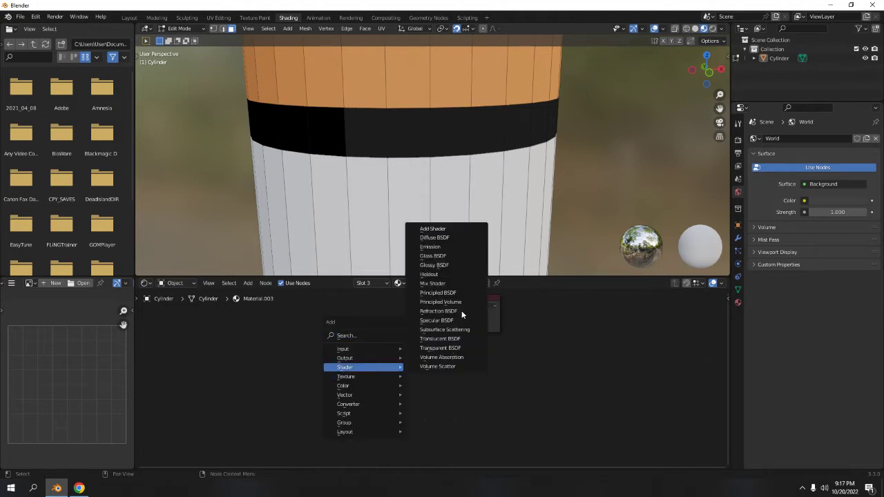
{"action": "left_click", "coordinate": [442, 265]}
{"action": "left_click_drag", "start_coordinate": [409, 317], "coordinate": [456, 313]}
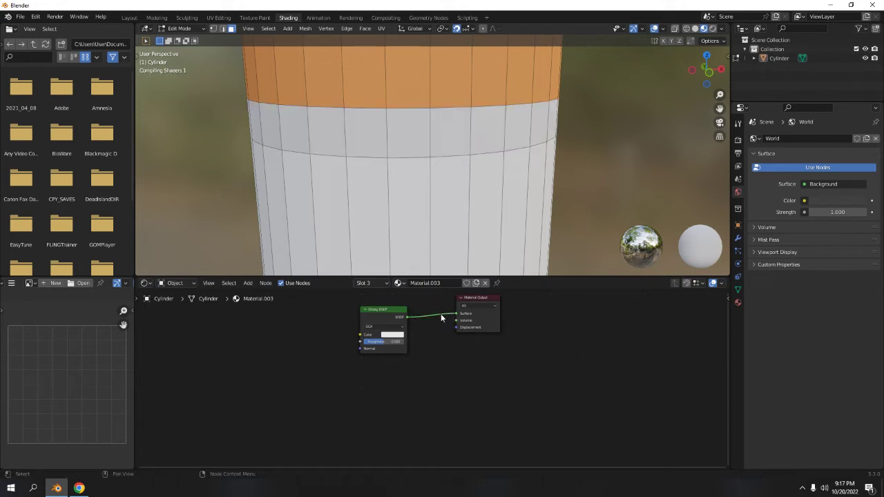
- Set the Roughness of the band's Glossy BSDF to 0.3
{"action": "scroll", "coordinate": [227, 191], "scroll_direction": "down", "scroll_amount": 4}
{"action": "scroll", "coordinate": [405, 160], "scroll_direction": "down", "scroll_amount": 5}
{"action": "middle_click_drag", "start_coordinate": [405, 160], "coordinate": [358, 144]}
{"action": "scroll", "coordinate": [479, 100], "scroll_direction": "up", "scroll_amount": 6}
{"action": "scroll", "coordinate": [443, 174], "scroll_direction": "up", "scroll_amount": 8}
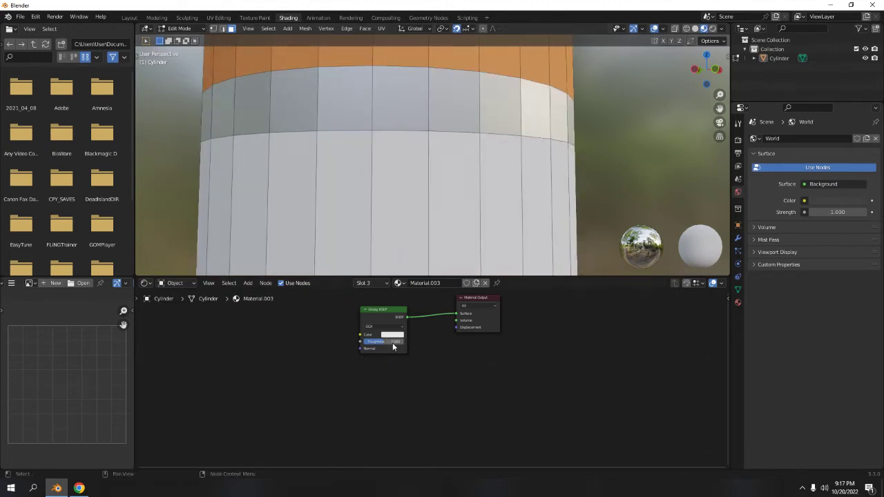
{"action": "scroll", "coordinate": [391, 343], "scroll_direction": "up", "scroll_amount": 5}
{"action": "mouse_move", "coordinate": [391, 382]}
{"action": "left_mouse_down"}
{"action": "mouse_move", "coordinate": [369, 382]}
{"action": "mouse_move", "coordinate": [385, 381]}
{"action": "left_mouse_up"}
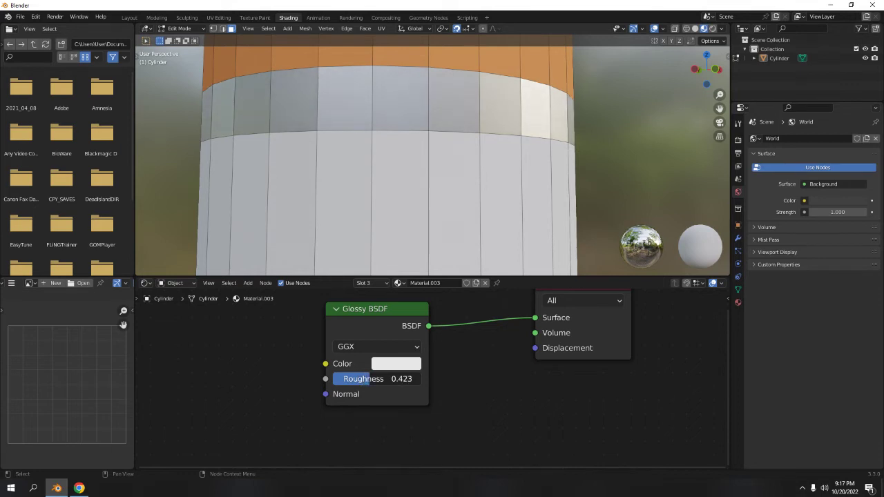
{"action": "left_click", "coordinate": [400, 376]}
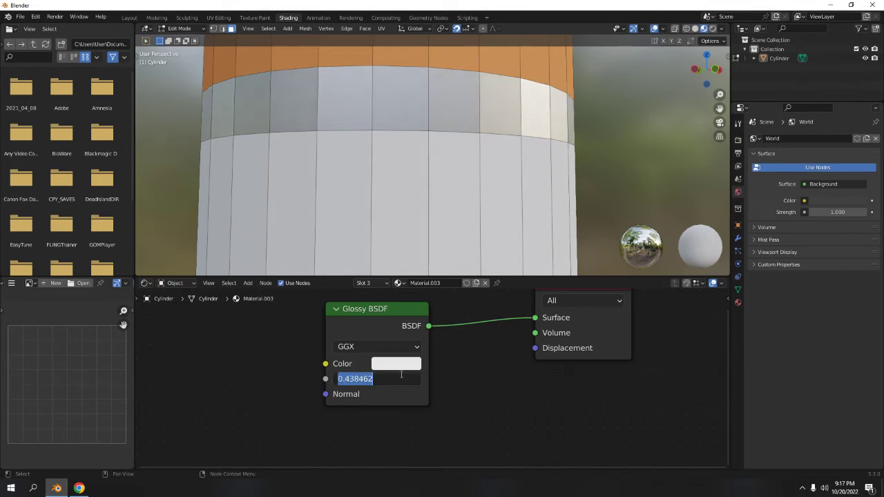
{"action": "type", "text": "0.3"}
{"action": "key", "text": "Return"}
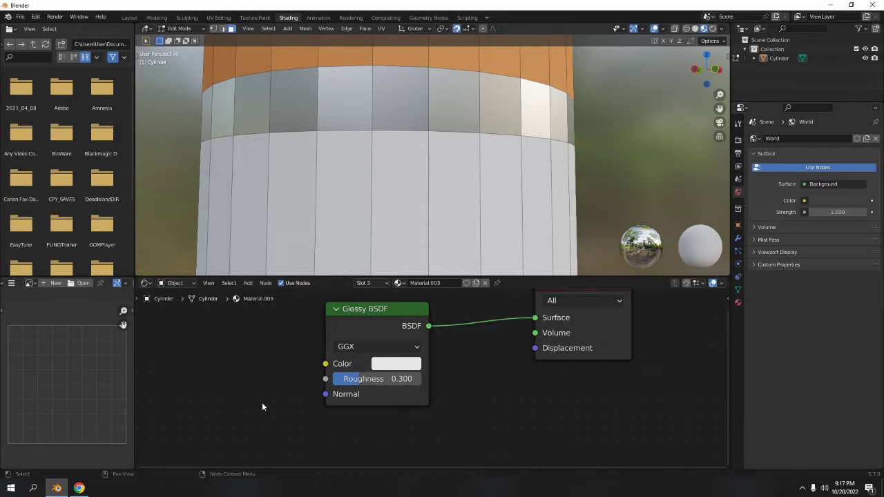
- Examine the whole cigarette and the cap face at its lower end
{"action": "scroll", "coordinate": [168, 172], "scroll_direction": "down", "scroll_amount": 8}
{"action": "key", "text": "Tab"}
{"action": "middle_click_drag", "start_coordinate": [337, 170], "coordinate": [487, 150]}
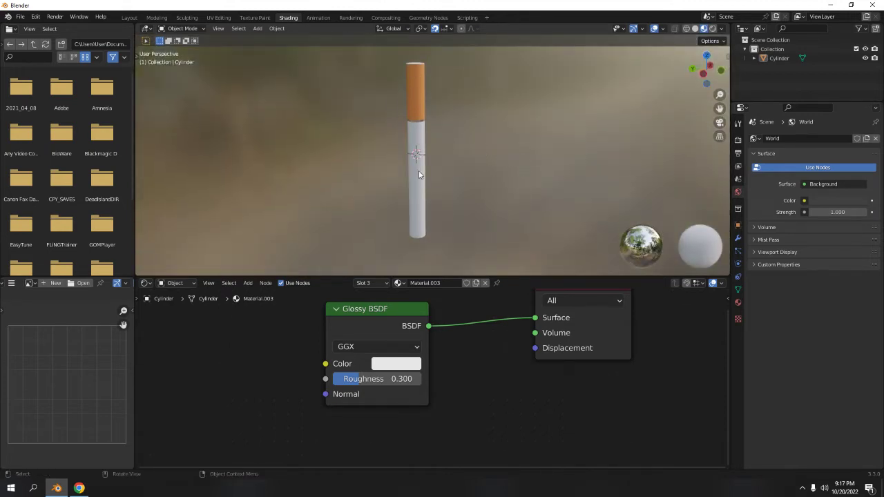
{"action": "middle_click_drag", "start_coordinate": [441, 216], "coordinate": [464, 146]}
{"action": "scroll", "coordinate": [452, 179], "scroll_direction": "up", "scroll_amount": 4}
{"action": "middle_click_drag", "start_coordinate": [413, 215], "coordinate": [426, 148], "text": "shift"}
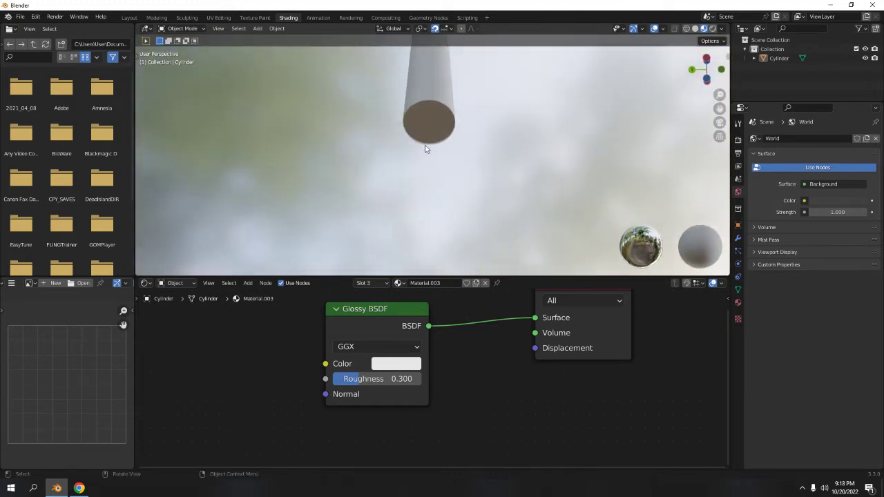
{"action": "left_click", "coordinate": [436, 125]}
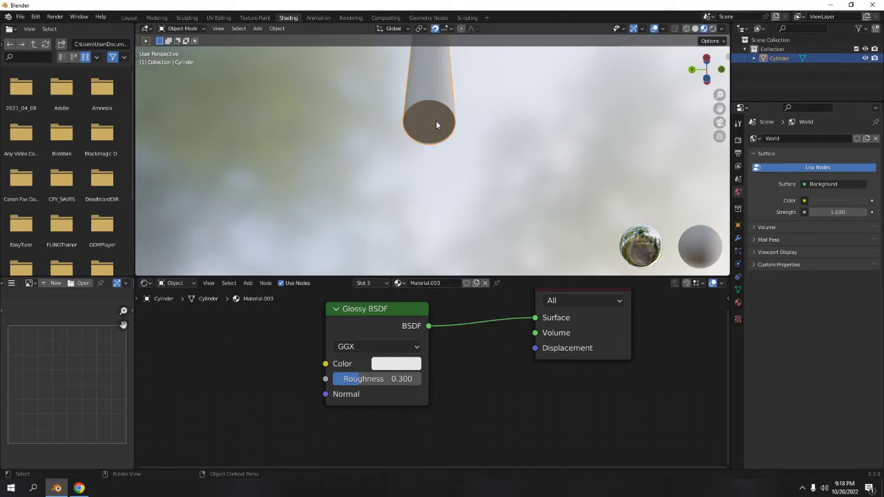
{"action": "key", "text": "Tab"}
{"action": "middle_click_drag", "start_coordinate": [480, 79], "coordinate": [457, 123]}
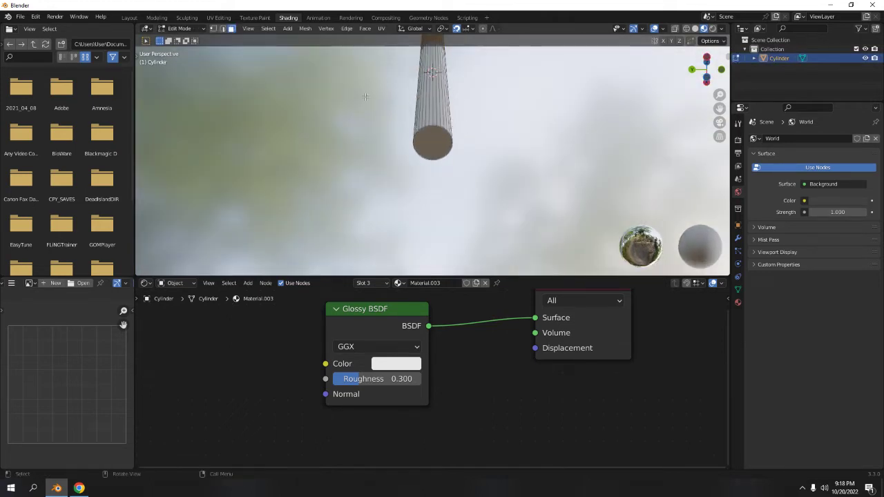
- Switch to the Layout workspace with material preview shading and put the cylinder in Edit Mode, viewed from its lower end
{"action": "left_click", "coordinate": [129, 17]}
{"action": "scroll", "coordinate": [370, 249], "scroll_direction": "down", "scroll_amount": 3}
{"action": "middle_click_drag", "start_coordinate": [369, 249], "coordinate": [419, 192]}
{"action": "left_click", "coordinate": [704, 28]}
{"action": "mouse_move", "coordinate": [400, 288]}
{"action": "middle_mouse_down"}
{"action": "mouse_move", "coordinate": [408, 210]}
{"action": "mouse_move", "coordinate": [431, 260]}
{"action": "mouse_move", "coordinate": [440, 249]}
{"action": "middle_mouse_up"}
{"action": "key", "text": "Tab"}
{"action": "middle_click_drag", "start_coordinate": [344, 109], "coordinate": [420, 222]}
{"action": "left_click", "coordinate": [412, 199]}
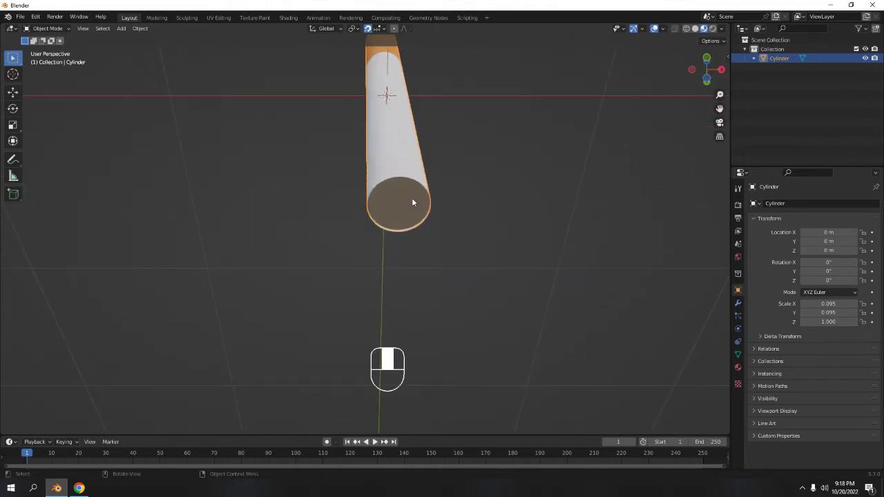
{"action": "key", "text": "Tab"}
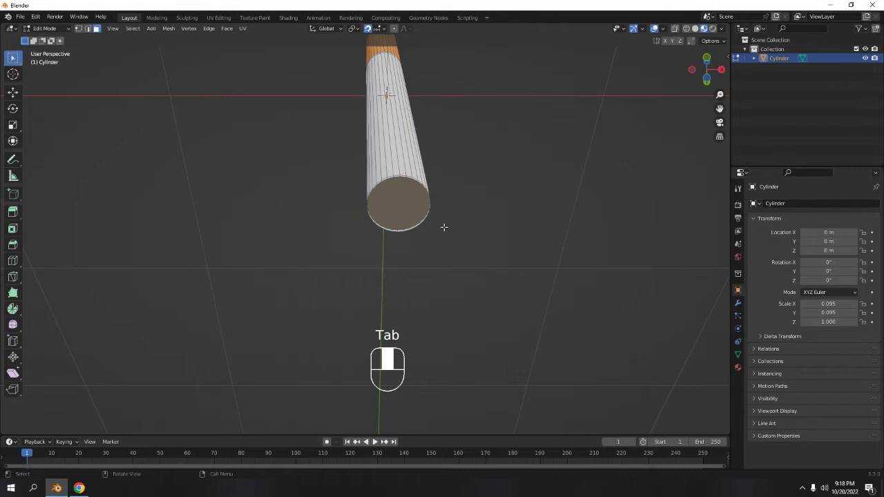
{"action": "key", "text": "a"}
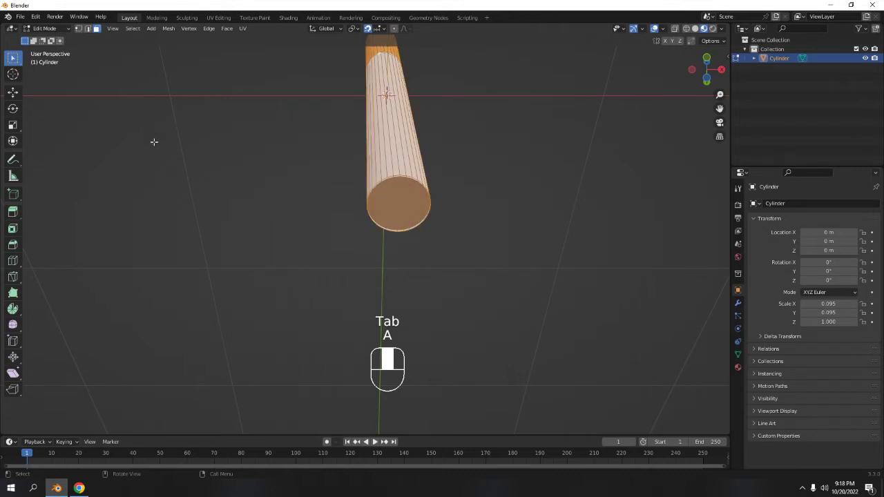
{"action": "key", "text": "p"}
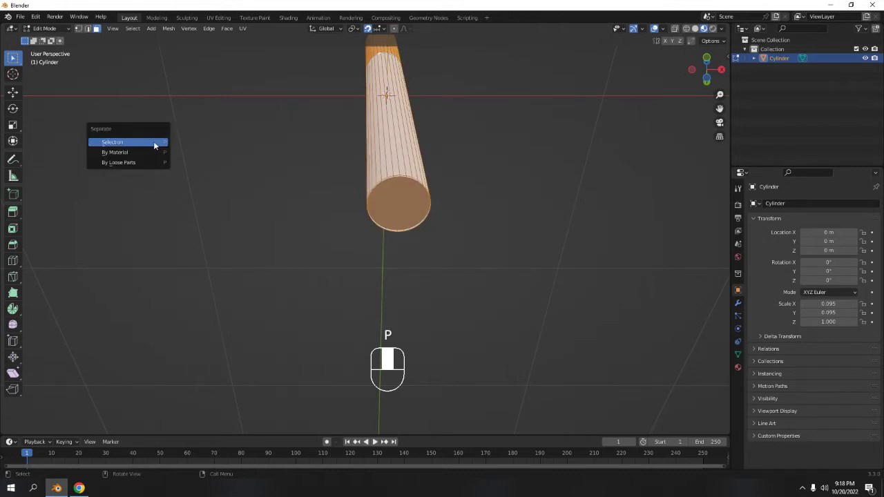
{"action": "left_click", "coordinate": [153, 142]}
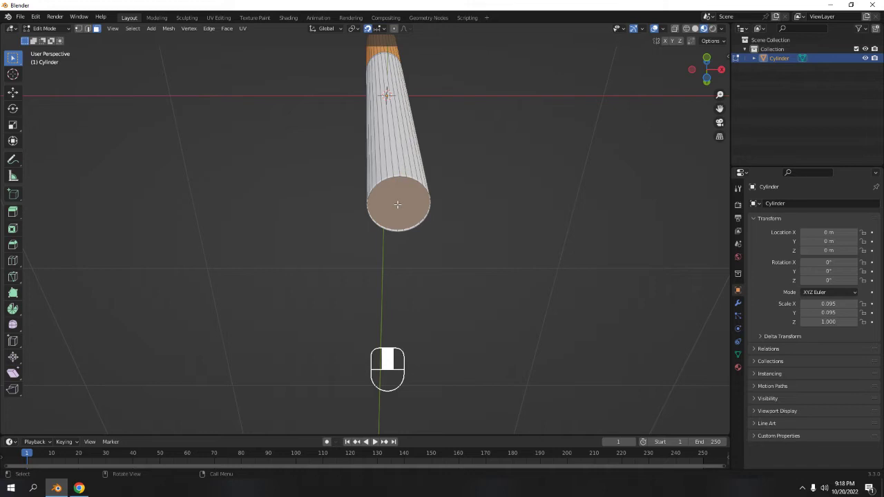
- Separate the selected bottom cap face into its own object and return to Object Mode
{"action": "middle_click_drag", "start_coordinate": [396, 200], "coordinate": [333, 140]}
{"action": "middle_click_drag", "start_coordinate": [356, 84], "coordinate": [404, 264]}
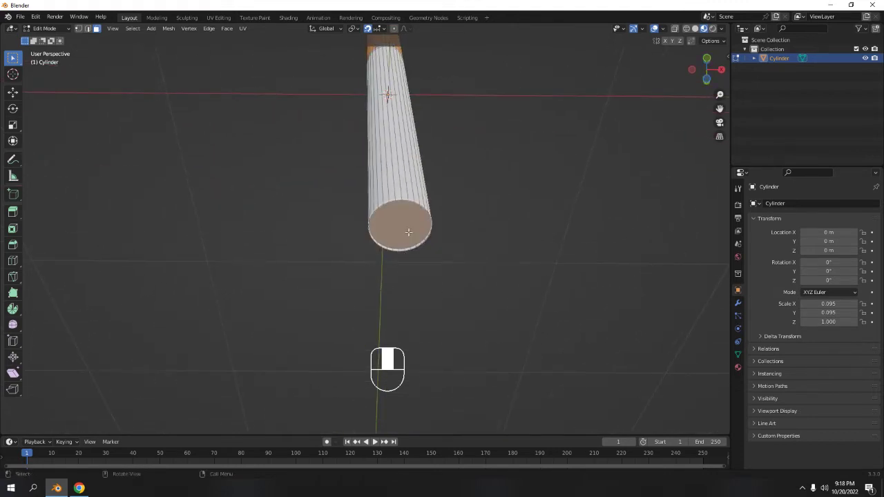
{"action": "key", "text": "p"}
{"action": "left_click", "coordinate": [408, 232]}
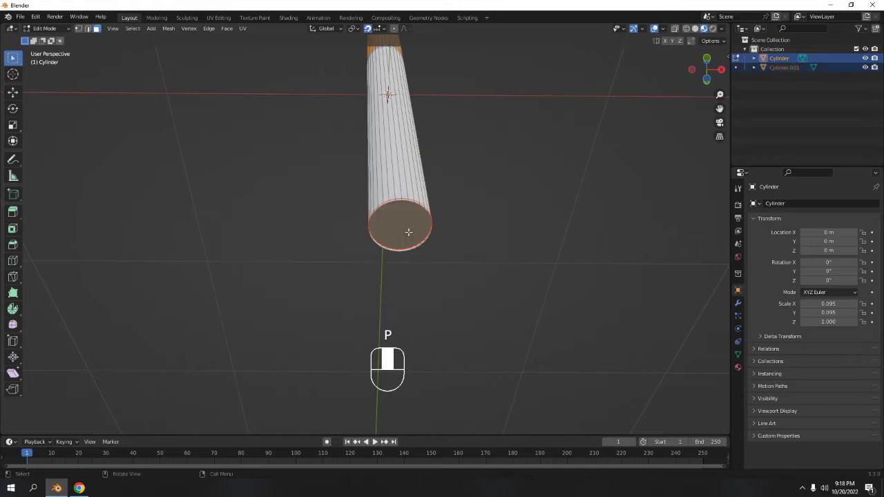
{"action": "key", "text": "Tab"}
- Return to the Shading workspace and select the separated bottom cap object
{"action": "left_click", "coordinate": [392, 225]}
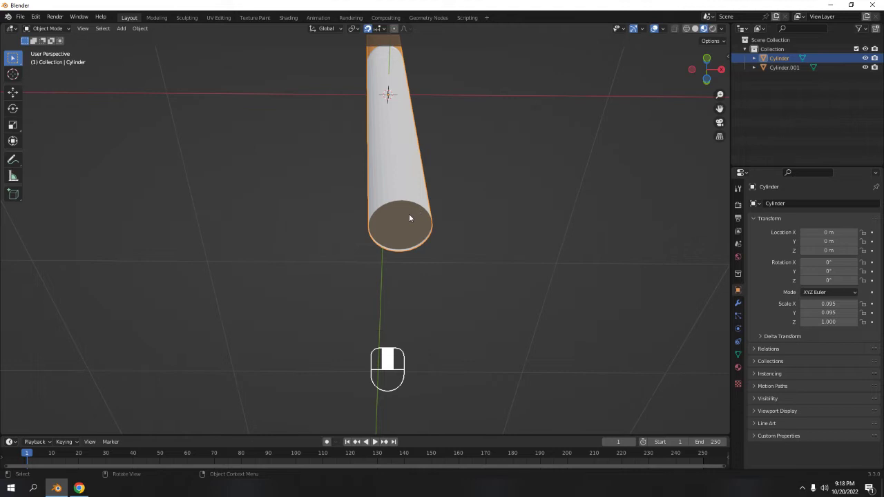
{"action": "scroll", "coordinate": [394, 131], "scroll_direction": "down", "scroll_amount": 4}
{"action": "middle_click_drag", "start_coordinate": [400, 77], "coordinate": [438, 188]}
{"action": "middle_click_drag", "start_coordinate": [438, 188], "coordinate": [438, 221]}
{"action": "scroll", "coordinate": [438, 216], "scroll_direction": "up", "scroll_amount": 4}
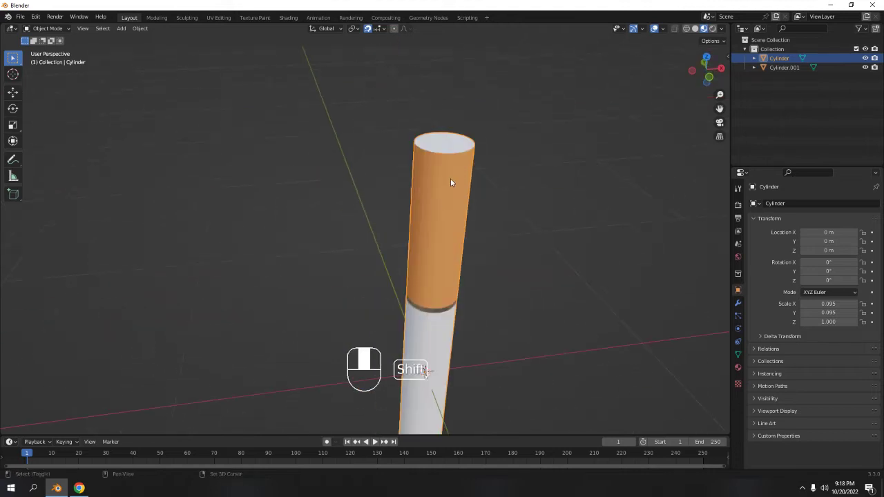
{"action": "middle_click_drag", "start_coordinate": [451, 178], "coordinate": [422, 198], "text": "shift"}
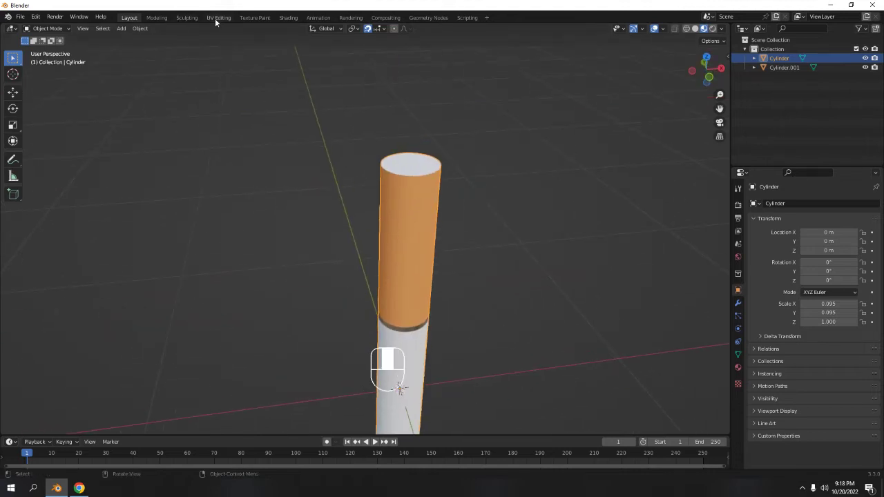
{"action": "left_click", "coordinate": [288, 17]}
{"action": "mouse_move", "coordinate": [415, 104]}
{"action": "middle_mouse_down"}
{"action": "mouse_move", "coordinate": [407, 128]}
{"action": "mouse_move", "coordinate": [526, 111]}
{"action": "mouse_move", "coordinate": [474, 188]}
{"action": "middle_mouse_up"}
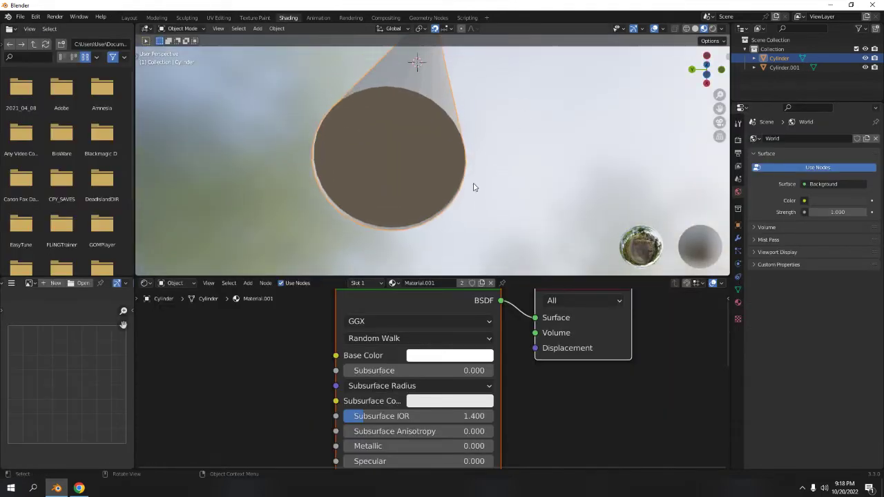
{"action": "left_click", "coordinate": [426, 140]}
{"action": "key", "text": "KP_Decimal"}
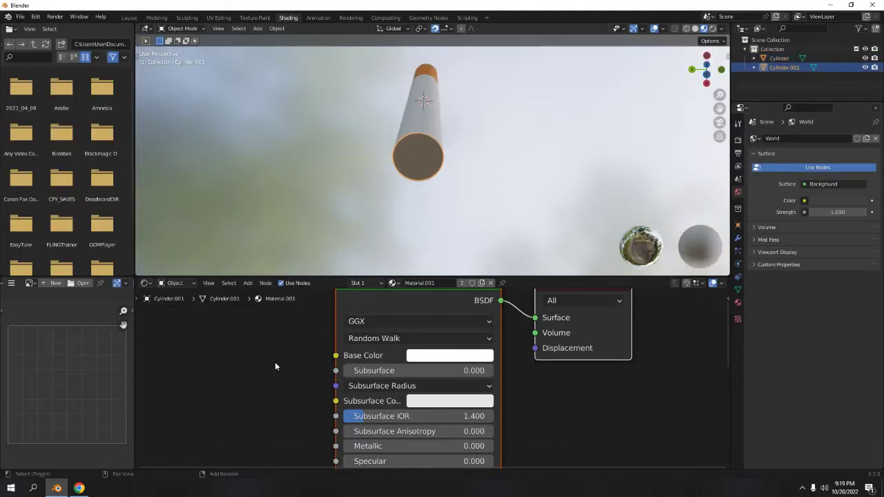
- Add a ColorRamp node to Material.001 and connect its Color output to the Principled BSDF's Base Color
{"action": "middle_click_drag", "start_coordinate": [275, 366], "coordinate": [333, 345]}
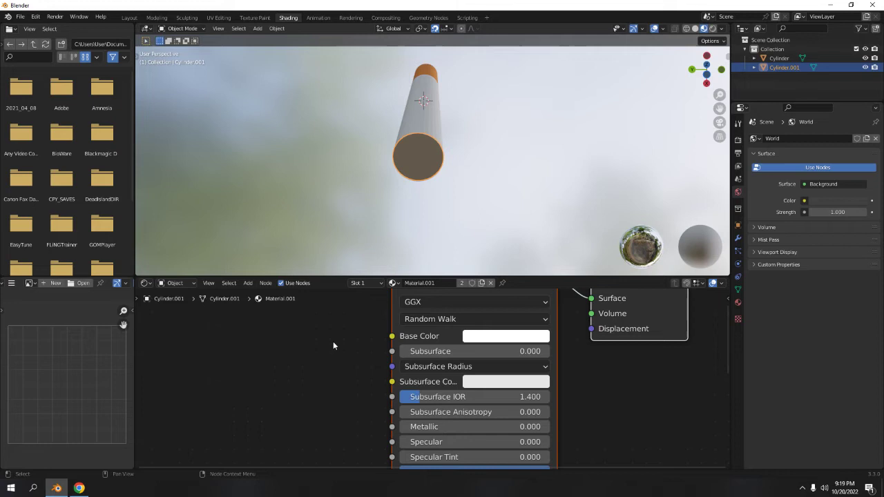
{"action": "left_click", "coordinate": [333, 338]}
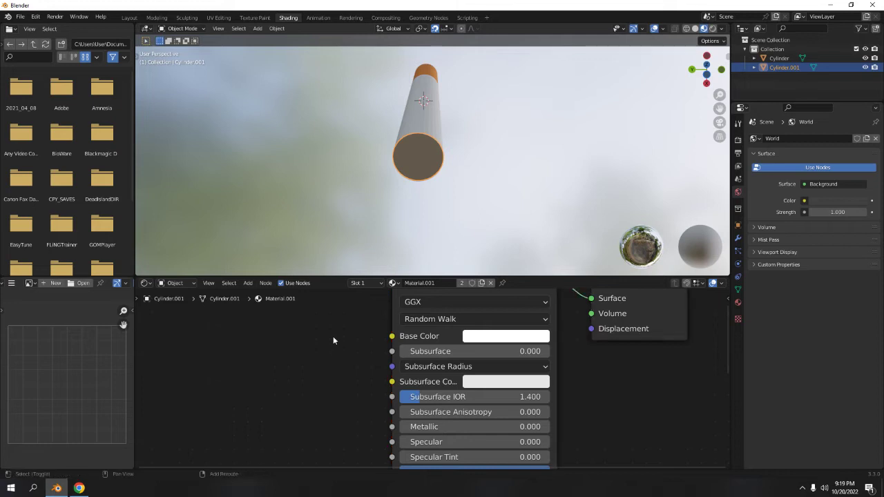
{"action": "key", "text": "shift+a"}
{"action": "mouse_move", "coordinate": [290, 365]}
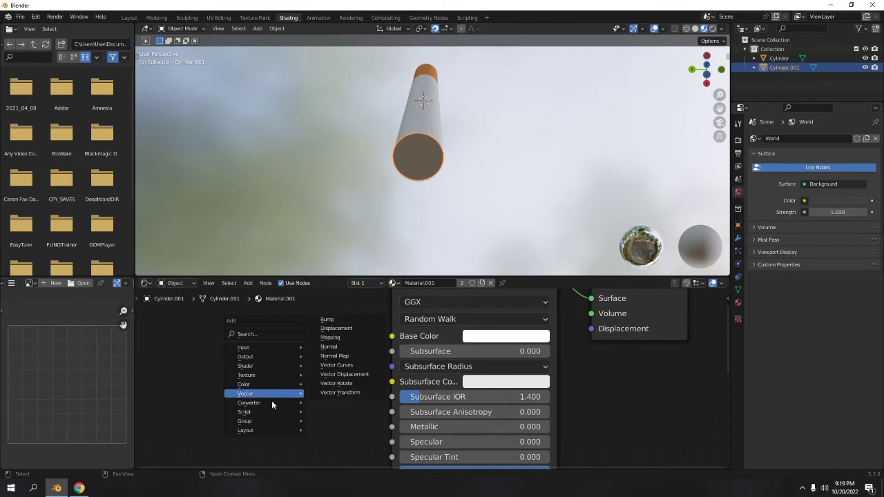
{"action": "mouse_move", "coordinate": [271, 403]}
{"action": "left_click", "coordinate": [334, 300]}
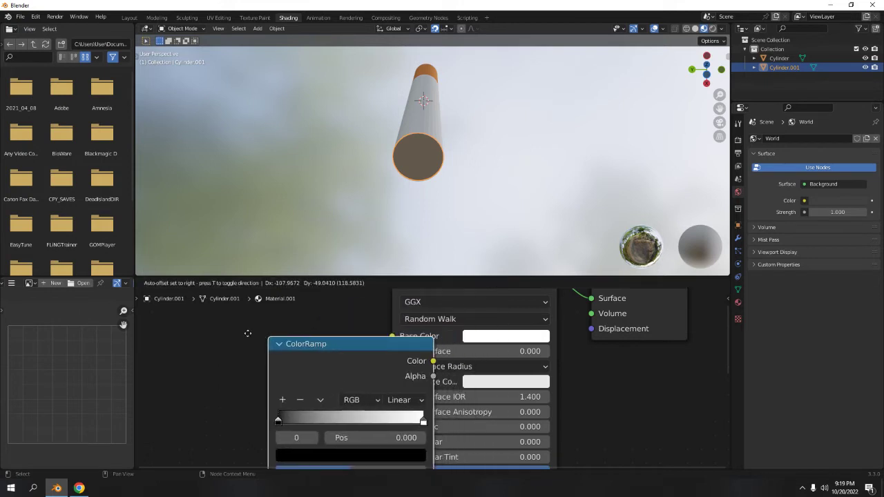
{"action": "left_click", "coordinate": [358, 345]}
{"action": "left_click_drag", "start_coordinate": [364, 341], "coordinate": [392, 336]}
{"action": "middle_click_drag", "start_coordinate": [391, 336], "coordinate": [582, 301]}
- Try unlinking Material.001 from the bottom cap, and undo the removal
{"action": "middle_click_drag", "start_coordinate": [453, 235], "coordinate": [465, 56]}
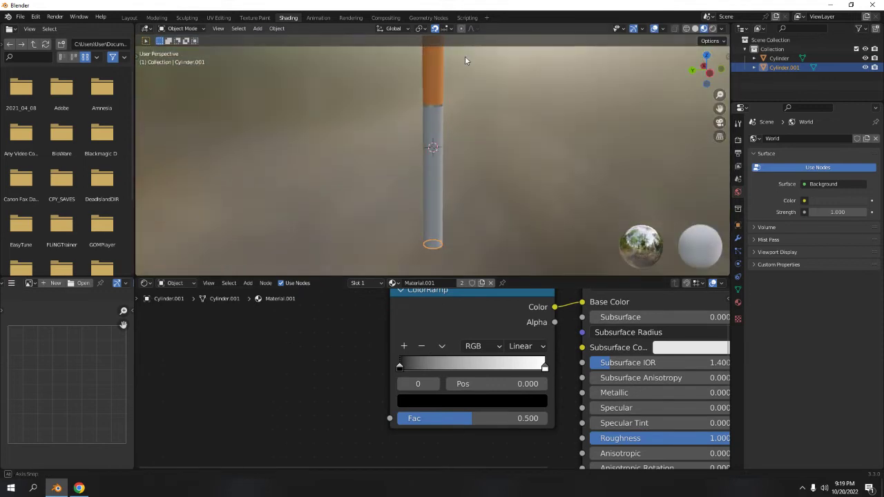
{"action": "middle_click_drag", "start_coordinate": [529, 390], "coordinate": [402, 280]}
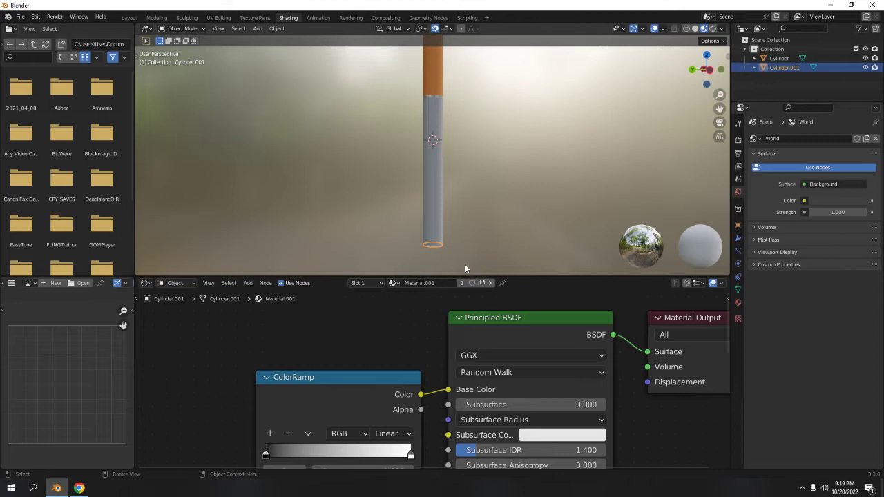
{"action": "left_click", "coordinate": [491, 283]}
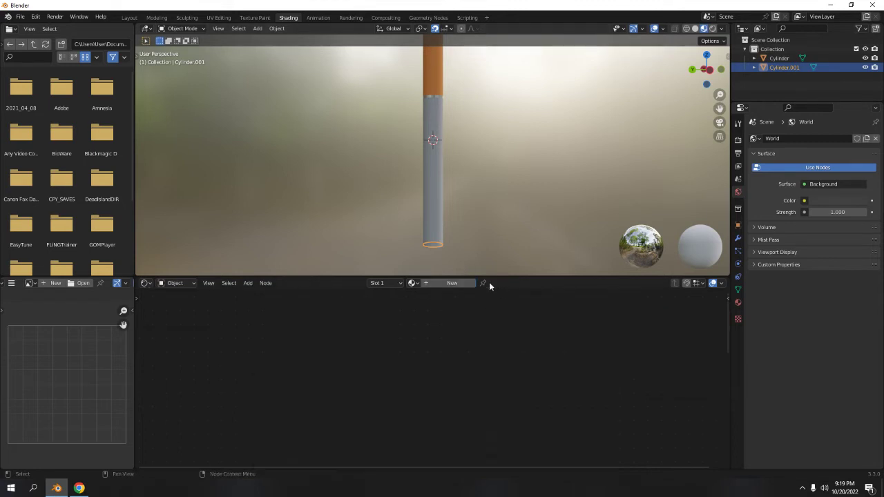
{"action": "middle_click_drag", "start_coordinate": [490, 266], "coordinate": [480, 191]}
{"action": "key", "text": "ctrl+z"}
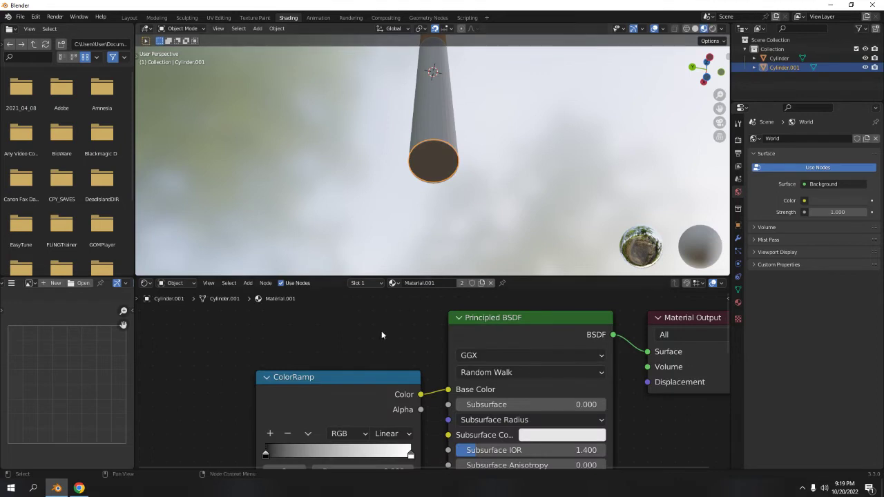
{"action": "middle_click_drag", "start_coordinate": [526, 401], "coordinate": [509, 357]}
{"action": "middle_click_drag", "start_coordinate": [520, 409], "coordinate": [536, 358]}
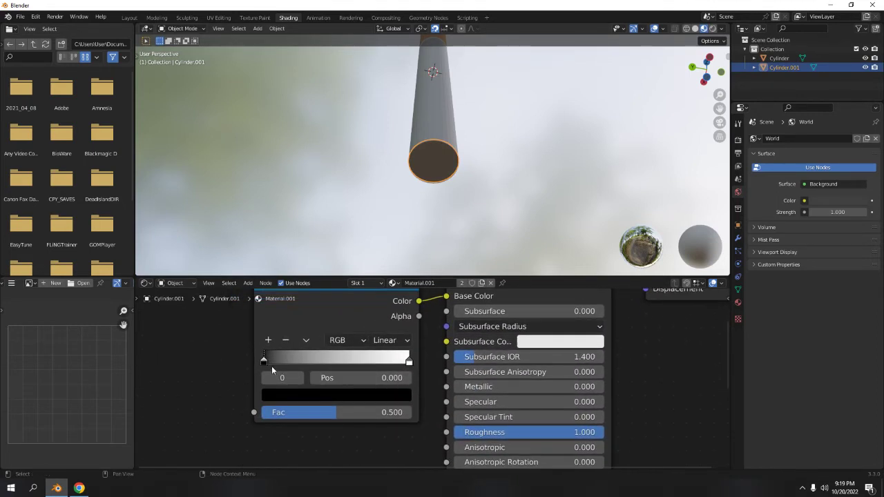
{"action": "left_click_drag", "start_coordinate": [266, 359], "coordinate": [264, 326]}
{"action": "left_click", "coordinate": [392, 283]}
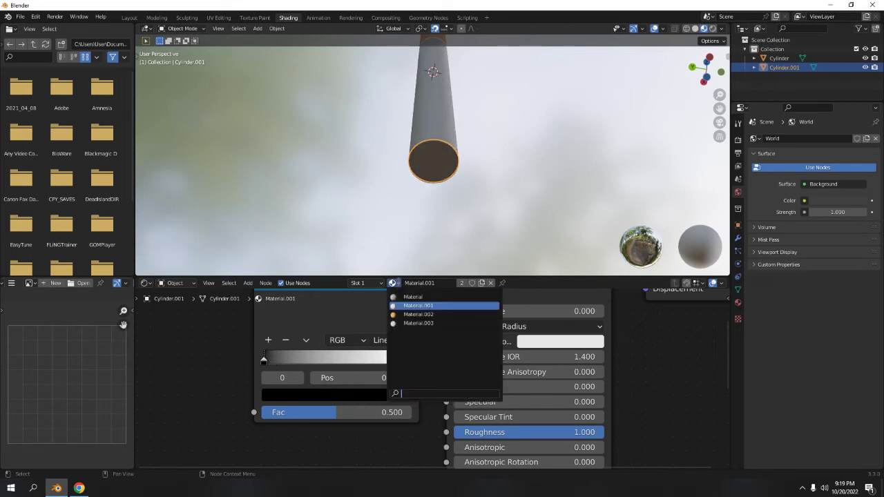
{"action": "left_click", "coordinate": [393, 283]}
{"action": "left_click", "coordinate": [393, 283]}
{"action": "key", "text": "Tab"}
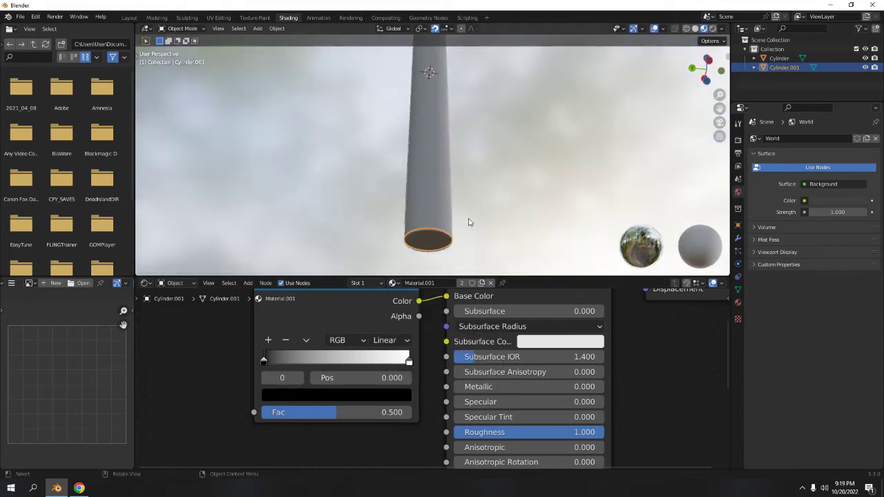
{"action": "left_click", "coordinate": [343, 308]}
{"action": "scroll", "coordinate": [343, 308], "scroll_direction": "down", "scroll_amount": 5}
{"action": "middle_click_drag", "start_coordinate": [380, 222], "coordinate": [441, 143]}
{"action": "key", "text": "Tab"}
{"action": "left_click", "coordinate": [520, 151]}
{"action": "left_click", "coordinate": [409, 129]}
{"action": "scroll", "coordinate": [416, 358], "scroll_direction": "down", "scroll_amount": 1}
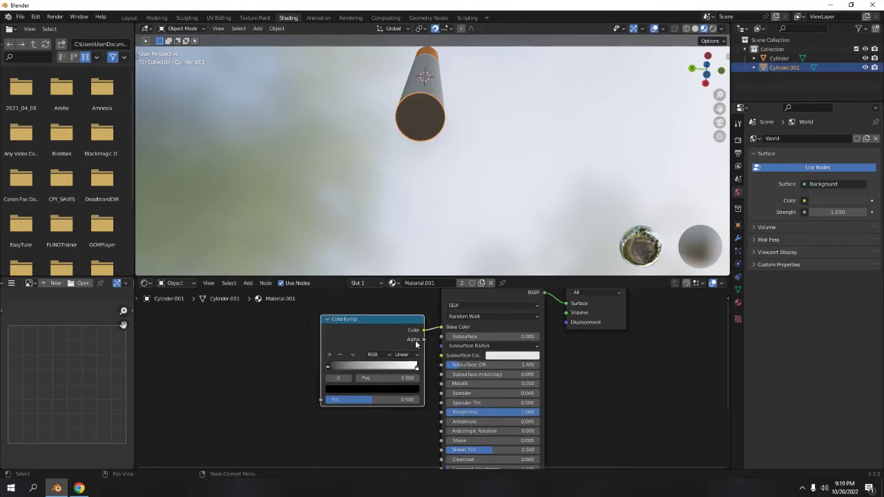
- Unlink the material shared with the cigarette body from the bottom cap's first slot
{"action": "middle_click_drag", "start_coordinate": [474, 75], "coordinate": [468, 189]}
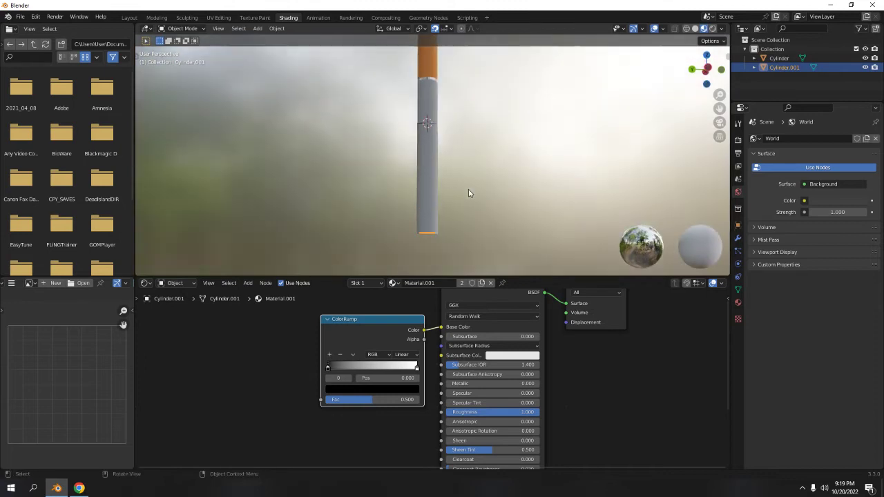
{"action": "left_click", "coordinate": [431, 167]}
{"action": "middle_click_drag", "start_coordinate": [432, 261], "coordinate": [426, 211]}
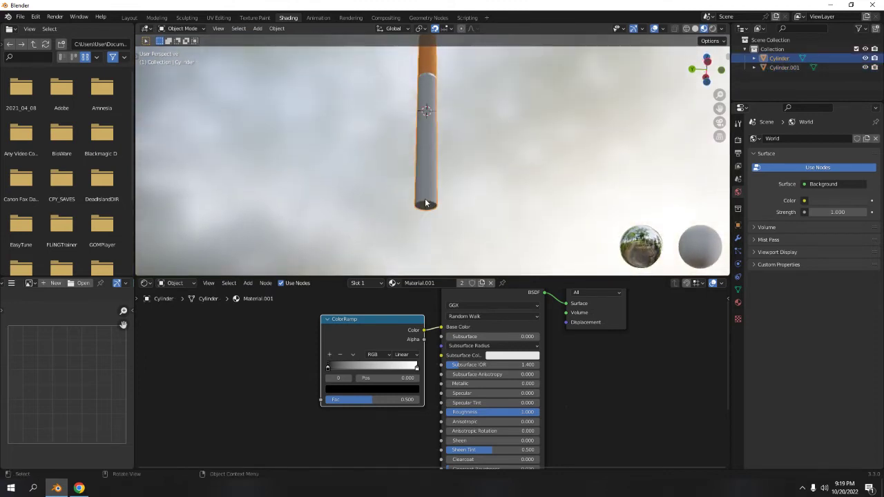
{"action": "middle_click_drag", "start_coordinate": [430, 249], "coordinate": [464, 197]}
{"action": "left_click", "coordinate": [398, 179]}
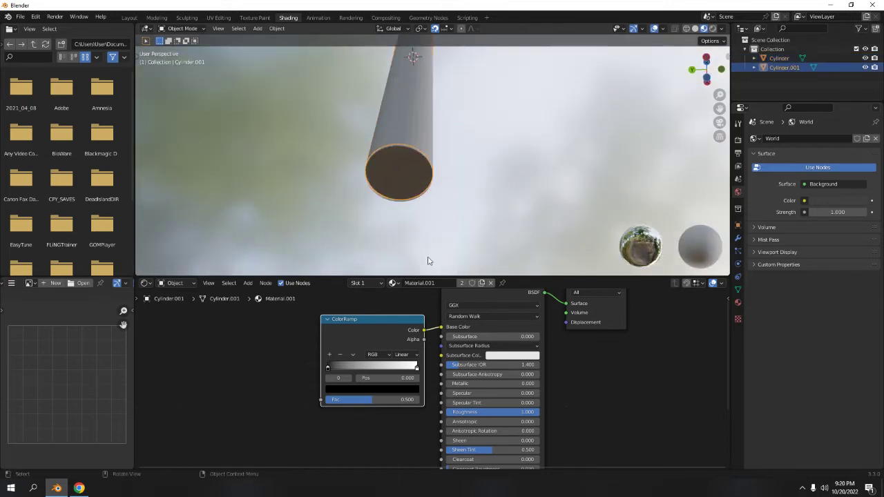
{"action": "left_click", "coordinate": [492, 283]}
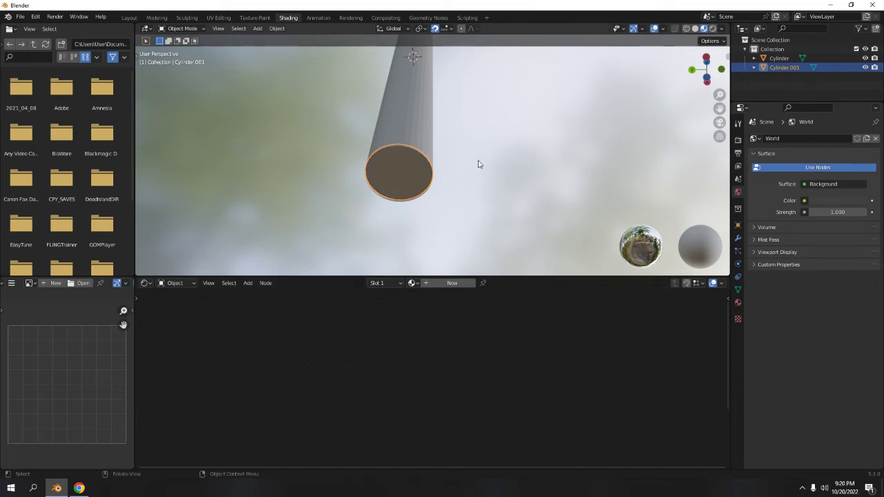
{"action": "middle_click_drag", "start_coordinate": [459, 131], "coordinate": [457, 148]}
- Create a new material in the bottom cap's first slot and set its Base Color to pure white
{"action": "left_click", "coordinate": [393, 283]}
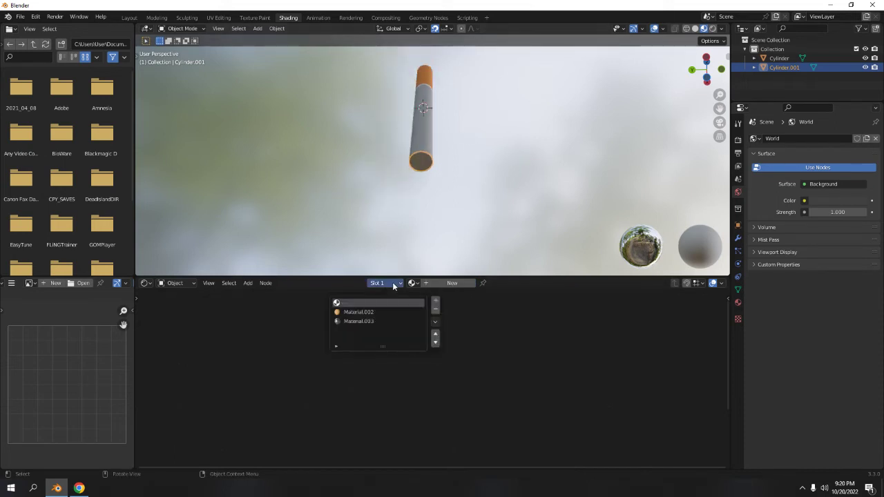
{"action": "left_click", "coordinate": [436, 283]}
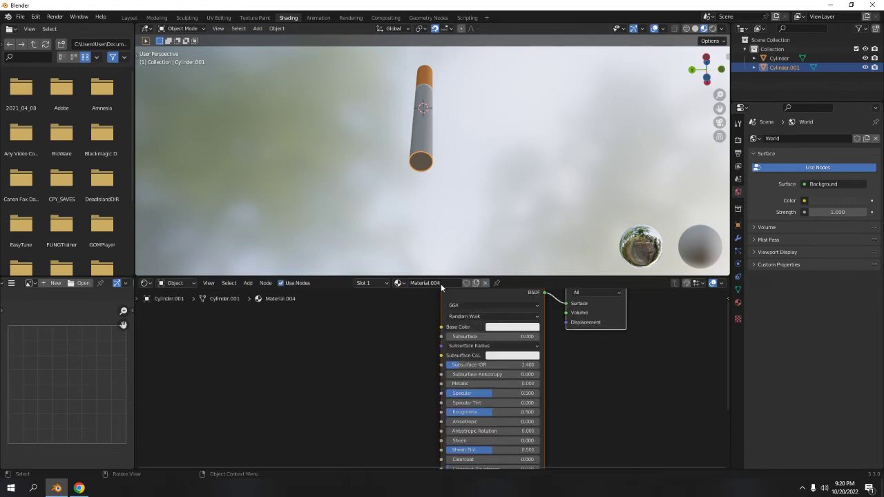
{"action": "left_click", "coordinate": [377, 283]}
{"action": "left_click", "coordinate": [511, 327]}
{"action": "mouse_move", "coordinate": [560, 206]}
{"action": "left_mouse_down"}
{"action": "mouse_move", "coordinate": [559, 265]}
{"action": "mouse_move", "coordinate": [560, 206]}
{"action": "left_mouse_up"}
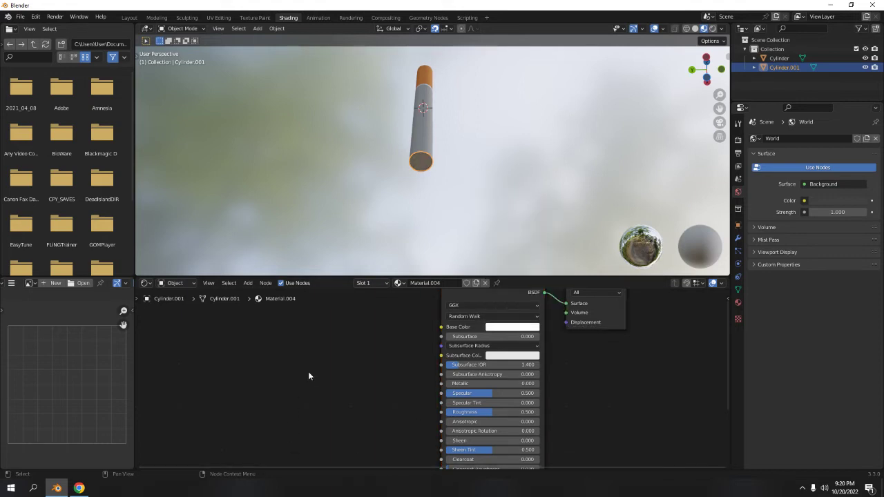
- Add a ColorRamp node to Material.004 and connect its Color output to the Principled BSDF's Base Color
{"action": "key", "text": "shift+a"}
{"action": "mouse_move", "coordinate": [308, 372]}
{"action": "left_click", "coordinate": [367, 269]}
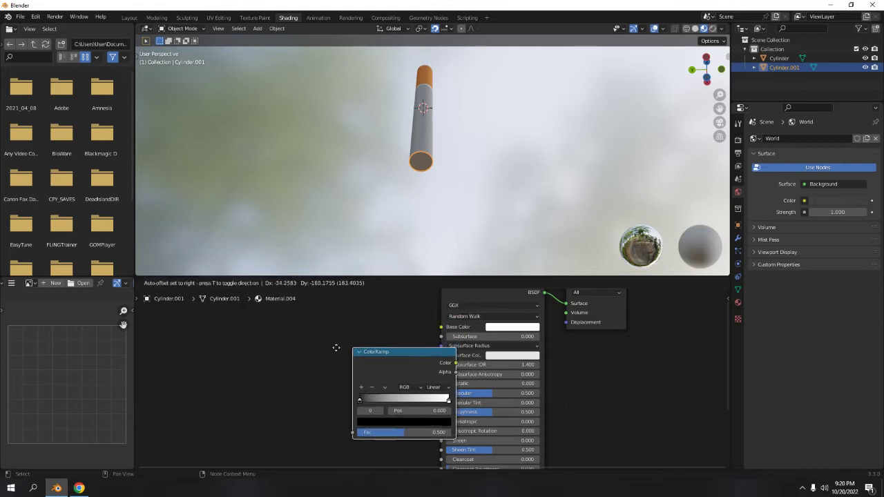
{"action": "left_click", "coordinate": [369, 350]}
{"action": "left_click_drag", "start_coordinate": [398, 340], "coordinate": [441, 327]}
- Try a Voronoi Texture node with its Distance output connected to the ColorRamp's Fac input
{"action": "key", "text": "shift+a"}
{"action": "mouse_move", "coordinate": [171, 324]}
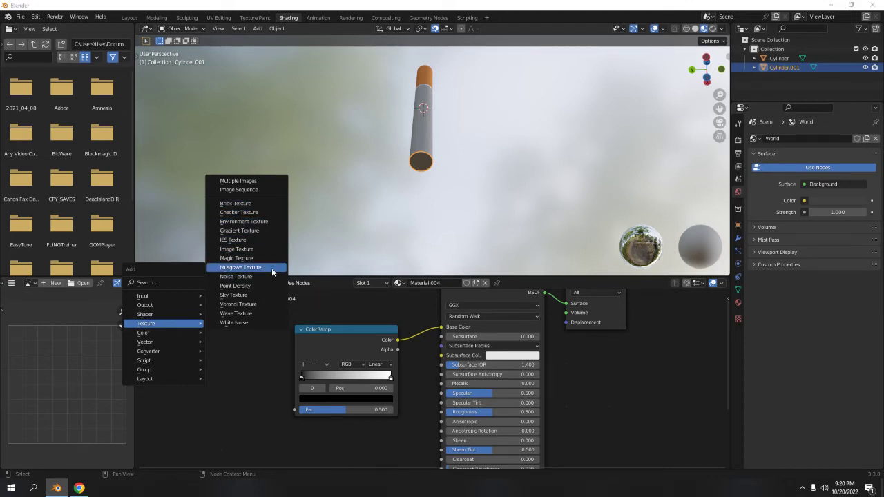
{"action": "left_click", "coordinate": [272, 307]}
{"action": "left_click", "coordinate": [154, 350]}
{"action": "left_click_drag", "start_coordinate": [219, 365], "coordinate": [291, 412]}
{"action": "middle_click_drag", "start_coordinate": [277, 380], "coordinate": [349, 367]}
{"action": "scroll", "coordinate": [433, 155], "scroll_direction": "up", "scroll_amount": 7}
{"action": "middle_click_drag", "start_coordinate": [408, 175], "coordinate": [454, 163], "text": "shift"}
{"action": "scroll", "coordinate": [453, 163], "scroll_direction": "up", "scroll_amount": 2}
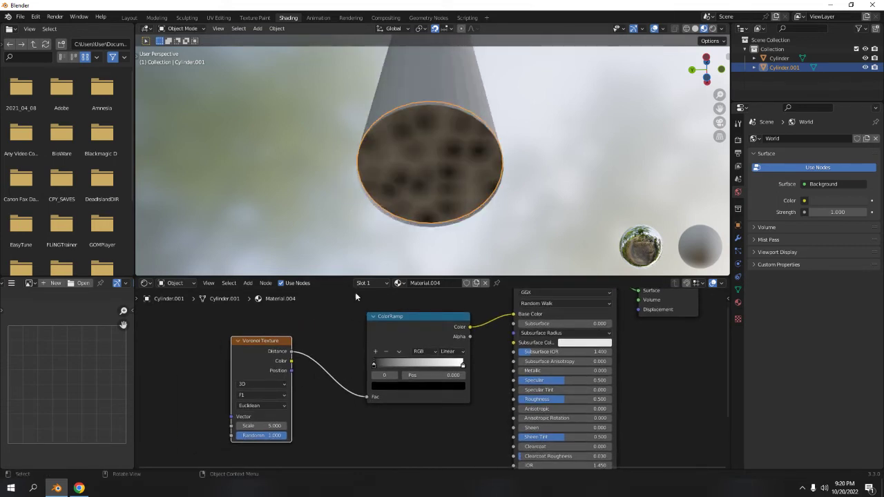
- Try a Scale of 13.4 on the Voronoi Texture and delete the node
{"action": "left_click_drag", "start_coordinate": [264, 340], "coordinate": [288, 322]}
{"action": "left_click_drag", "start_coordinate": [285, 408], "coordinate": [329, 408]}
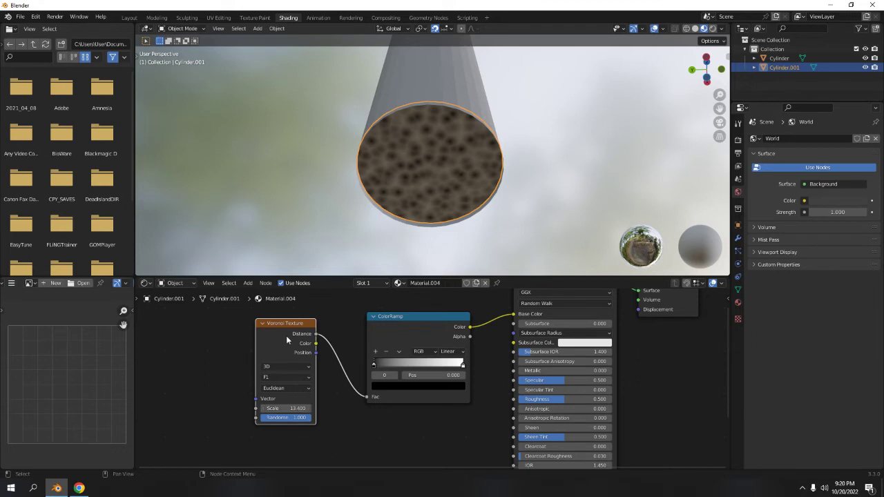
{"action": "key", "text": "x"}
- Add a Musgrave Texture node and connect its Height output to the ColorRamp's Fac input
{"action": "key", "text": "shift+a"}
{"action": "mouse_move", "coordinate": [287, 337]}
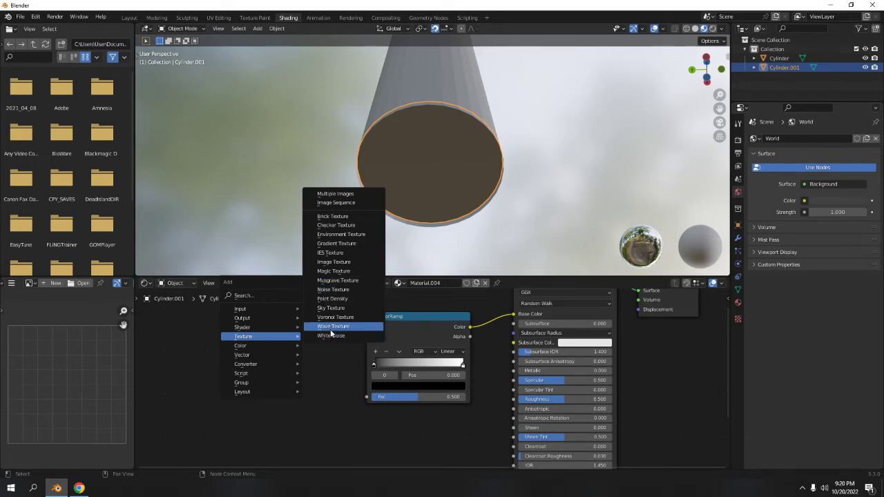
{"action": "left_click", "coordinate": [338, 280]}
{"action": "left_click", "coordinate": [301, 344]}
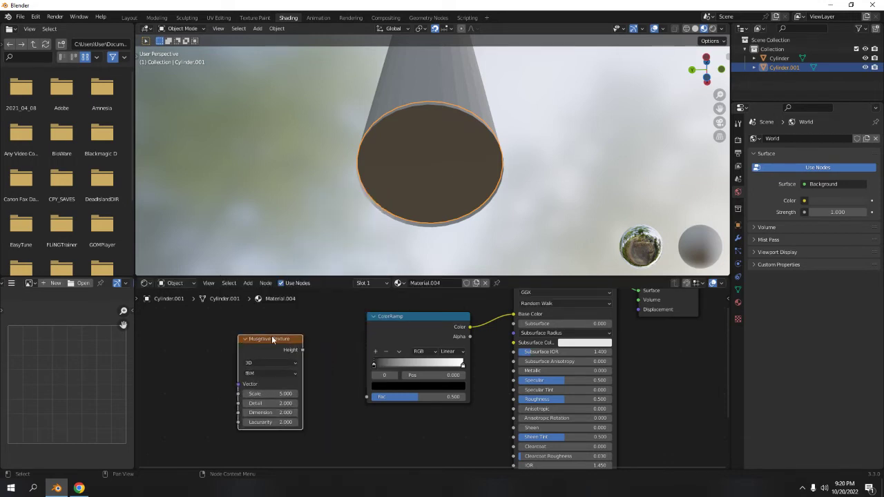
{"action": "mouse_move", "coordinate": [304, 350]}
{"action": "left_mouse_down"}
{"action": "mouse_move", "coordinate": [368, 395]}
{"action": "mouse_move", "coordinate": [296, 352]}
{"action": "left_mouse_up"}
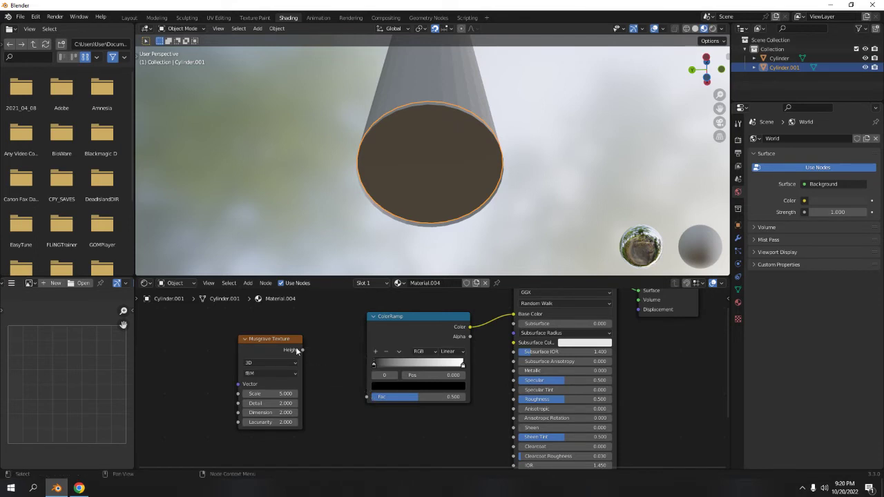
{"action": "left_click_drag", "start_coordinate": [370, 396], "coordinate": [367, 397]}
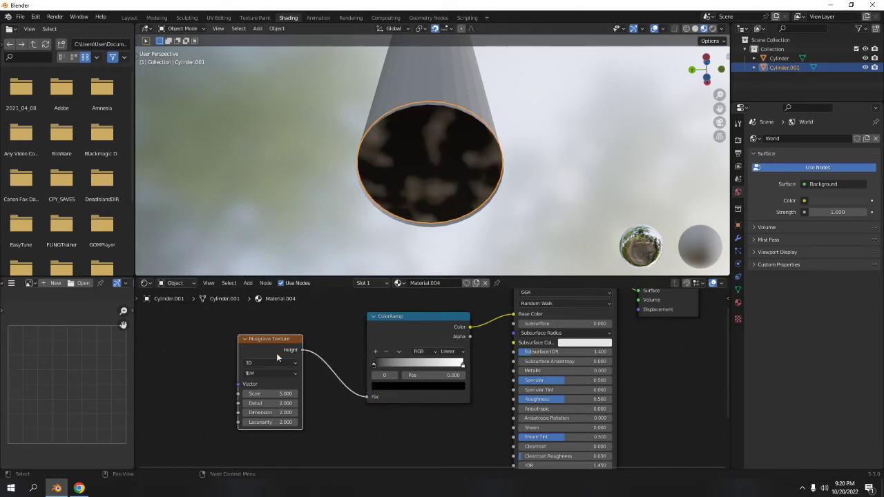
- Set the Musgrave Texture's Scale to 8.2, Detail to 11.5, Dimension to 1.3 and Lacunarity to 4.5
{"action": "left_click_drag", "start_coordinate": [281, 393], "coordinate": [345, 403]}
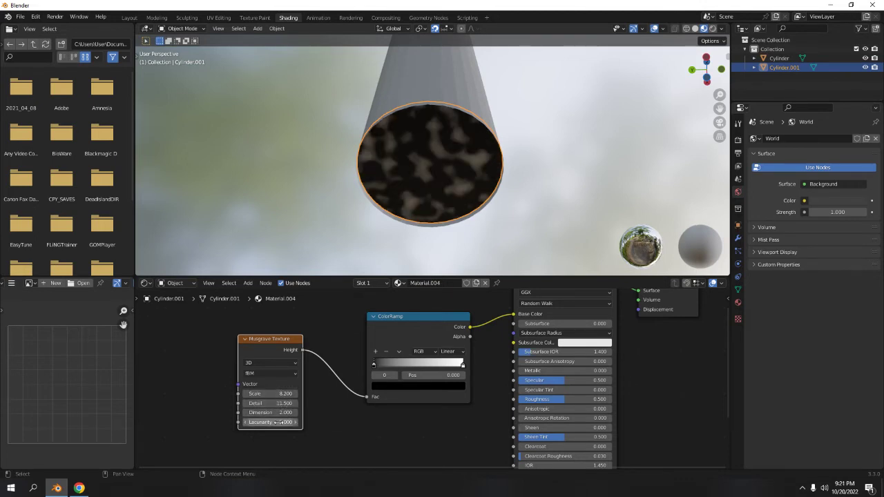
{"action": "mouse_move", "coordinate": [284, 413]}
{"action": "left_mouse_down"}
{"action": "mouse_move", "coordinate": [294, 413]}
{"action": "mouse_move", "coordinate": [271, 412]}
{"action": "left_mouse_up"}
{"action": "middle_click_drag", "start_coordinate": [650, 99], "coordinate": [598, 186]}
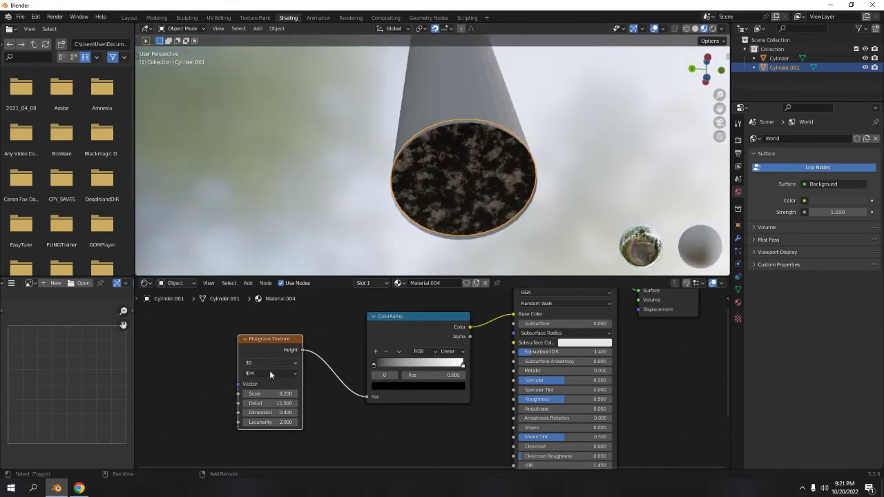
{"action": "left_click_drag", "start_coordinate": [277, 422], "coordinate": [294, 412]}
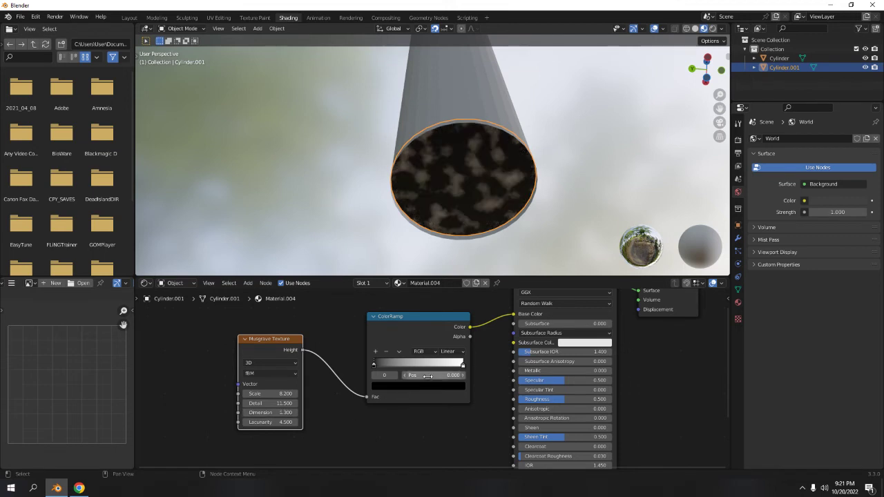
- Move the ColorRamp's black stop to position 0.018 and recolor it a muted brownish orange
{"action": "scroll", "coordinate": [484, 199], "scroll_direction": "up", "scroll_amount": 4}
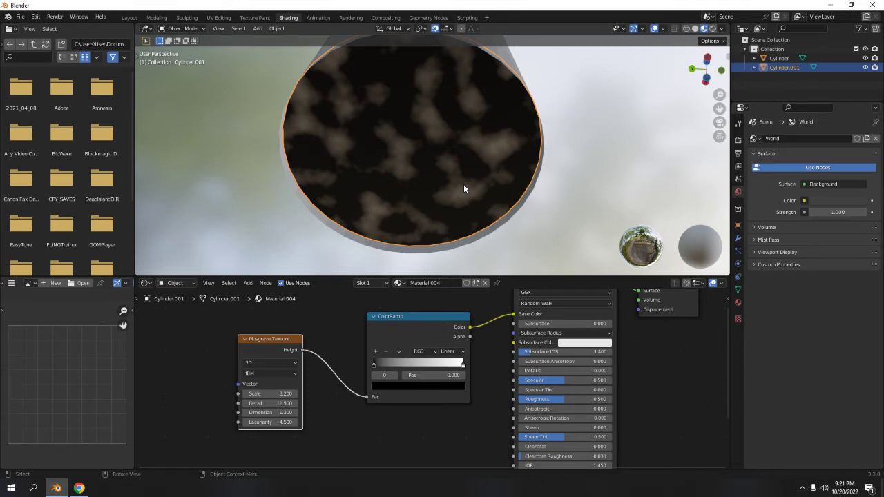
{"action": "scroll", "coordinate": [317, 361], "scroll_direction": "up", "scroll_amount": 3}
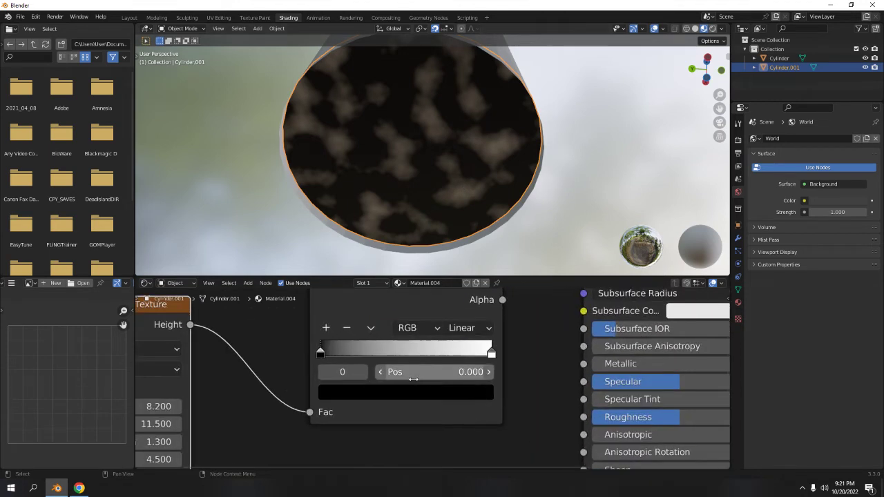
{"action": "left_click_drag", "start_coordinate": [320, 354], "coordinate": [324, 356]}
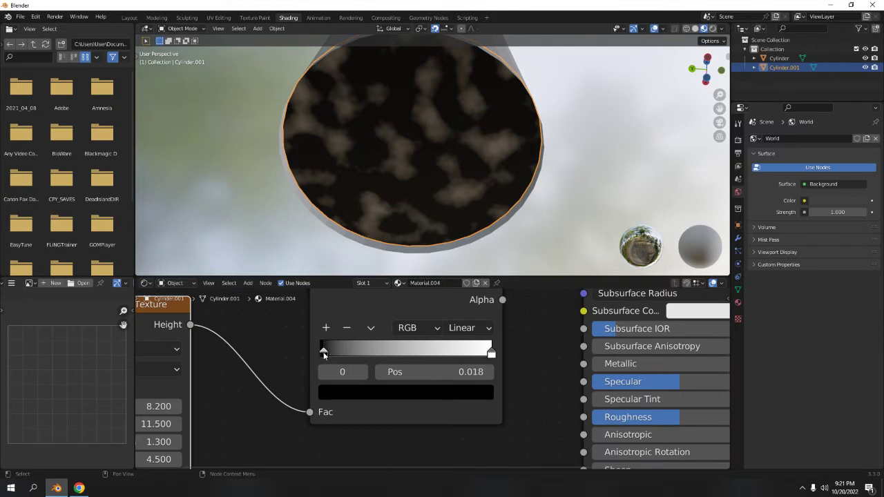
{"action": "left_click", "coordinate": [328, 394]}
{"action": "scroll", "coordinate": [405, 248], "scroll_direction": "up", "scroll_amount": 10}
{"action": "mouse_move", "coordinate": [356, 236]}
{"action": "left_mouse_down"}
{"action": "mouse_move", "coordinate": [371, 267]}
{"action": "mouse_move", "coordinate": [345, 260]}
{"action": "mouse_move", "coordinate": [362, 262]}
{"action": "left_mouse_up"}
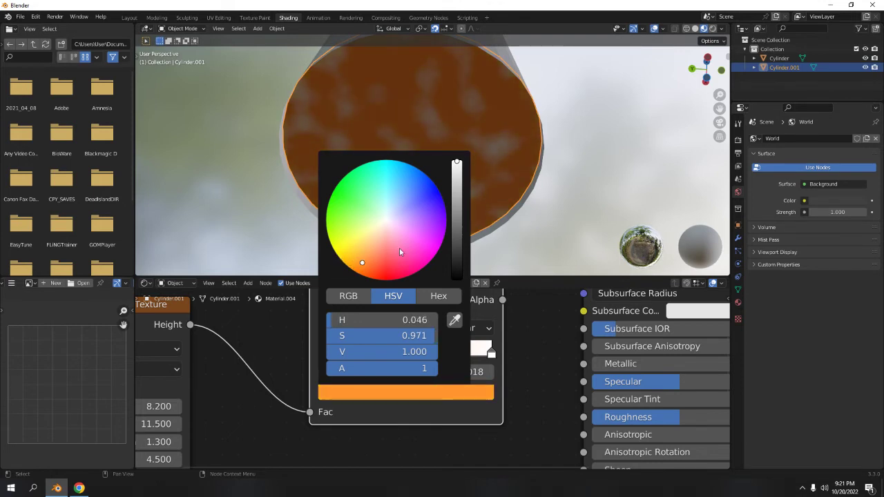
{"action": "mouse_move", "coordinate": [363, 263]}
{"action": "left_mouse_down"}
{"action": "mouse_move", "coordinate": [382, 259]}
{"action": "mouse_move", "coordinate": [369, 256]}
{"action": "left_mouse_up"}
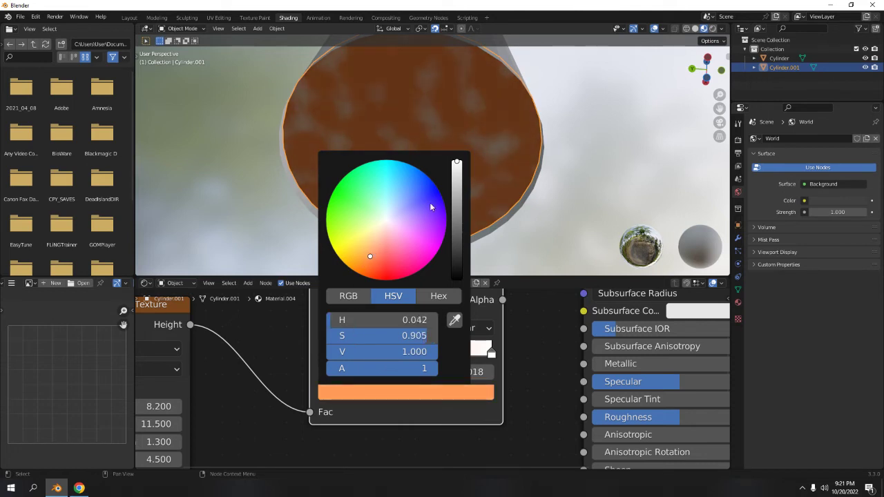
{"action": "left_click_drag", "start_coordinate": [456, 181], "coordinate": [456, 218]}
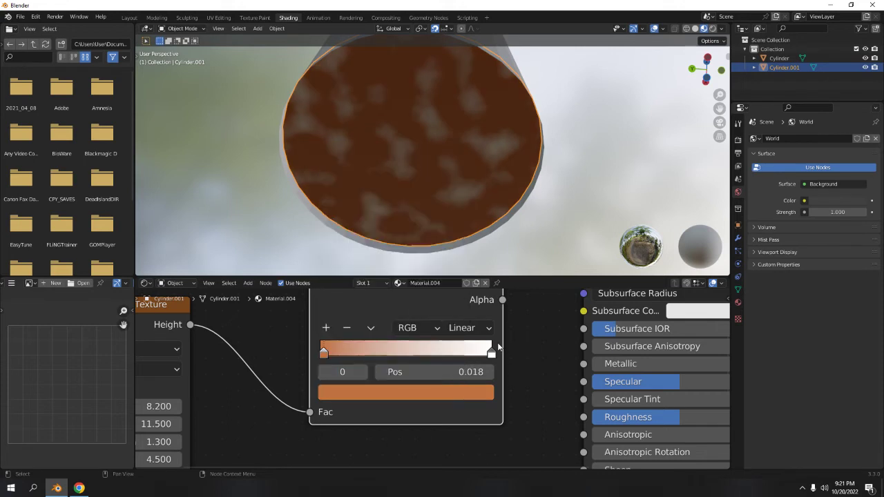
- Recolor the ColorRamp's white end stop yellow-orange with hue 0.085, saturation 0.889 and value 0.853
{"action": "left_click", "coordinate": [491, 353]}
{"action": "left_click", "coordinate": [473, 395]}
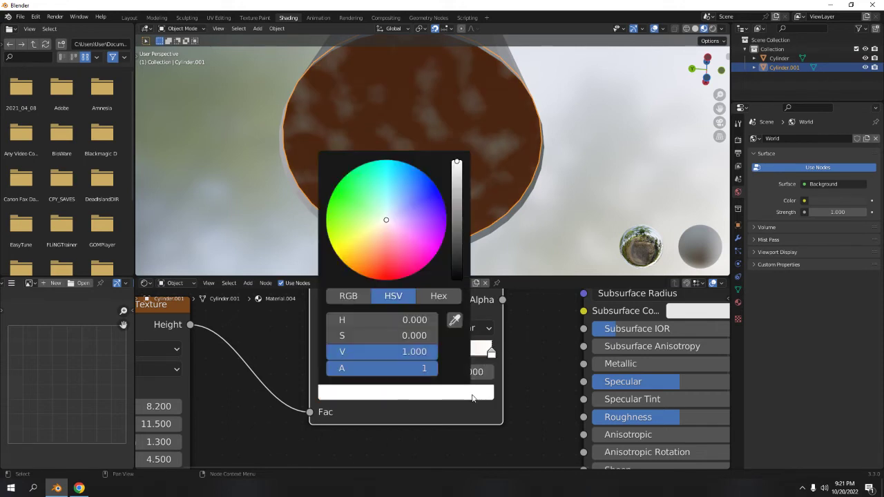
{"action": "left_click_drag", "start_coordinate": [368, 253], "coordinate": [362, 251]}
{"action": "mouse_move", "coordinate": [456, 177]}
{"action": "left_mouse_down"}
{"action": "mouse_move", "coordinate": [456, 190]}
{"action": "mouse_move", "coordinate": [456, 167]}
{"action": "left_mouse_up"}
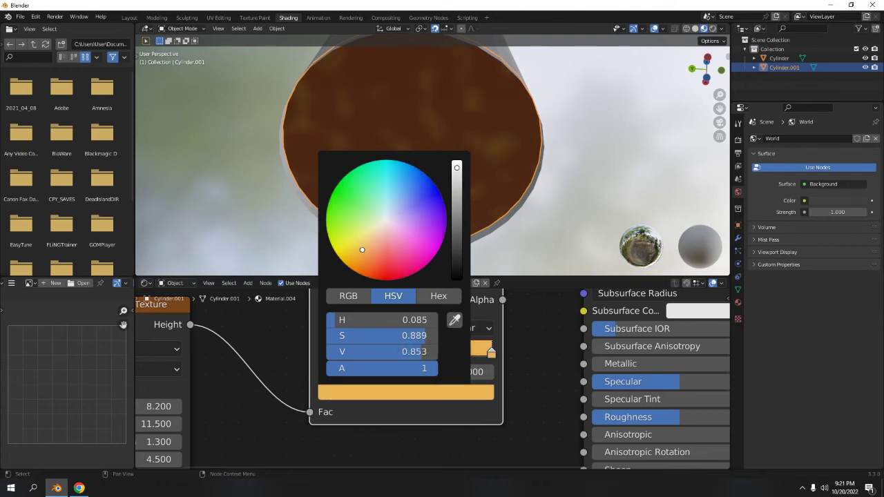
- Try a light pink color on the ColorRamp's end stop
{"action": "middle_click_drag", "start_coordinate": [562, 183], "coordinate": [435, 178]}
{"action": "left_click", "coordinate": [463, 397]}
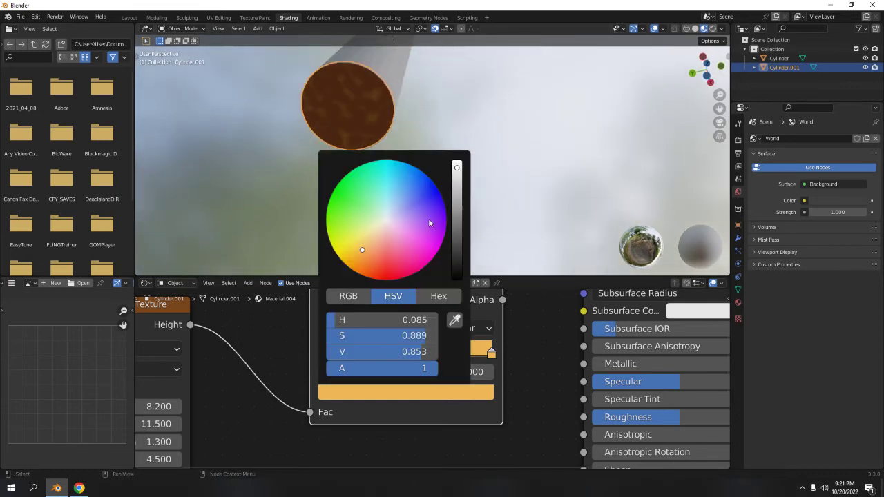
{"action": "left_click_drag", "start_coordinate": [362, 249], "coordinate": [393, 236]}
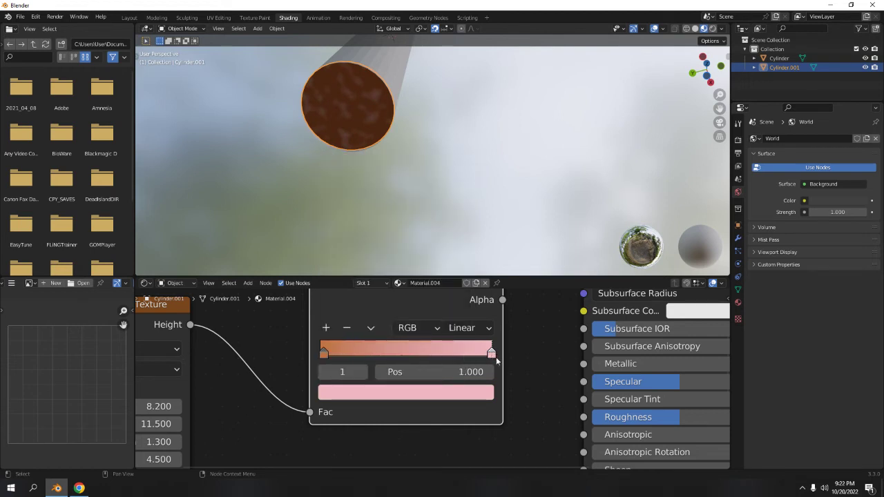
- Desaturate the ColorRamp's end stop to a neutral color with zero hue and saturation, and darken it to light grey
{"action": "left_click", "coordinate": [475, 399]}
{"action": "left_click_drag", "start_coordinate": [380, 322], "coordinate": [317, 337]}
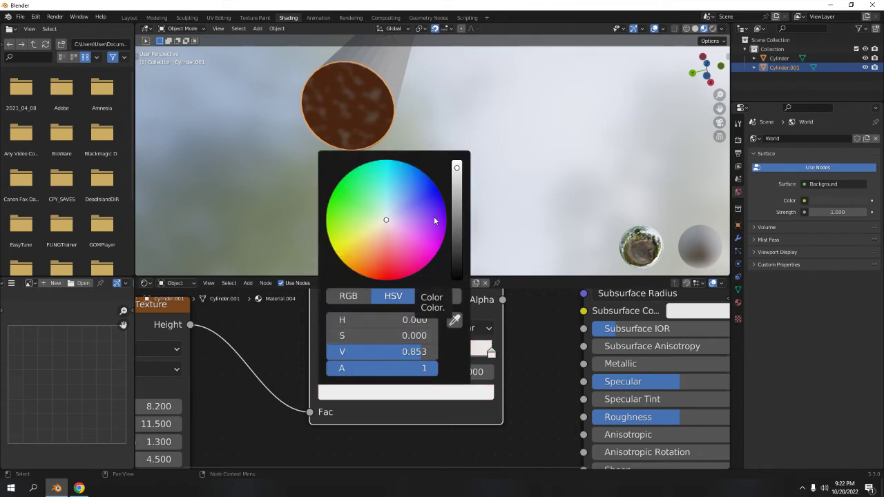
{"action": "mouse_move", "coordinate": [457, 177]}
{"action": "left_mouse_down"}
{"action": "mouse_move", "coordinate": [456, 259]}
{"action": "mouse_move", "coordinate": [456, 161]}
{"action": "mouse_move", "coordinate": [457, 233]}
{"action": "mouse_move", "coordinate": [457, 187]}
{"action": "left_mouse_up"}
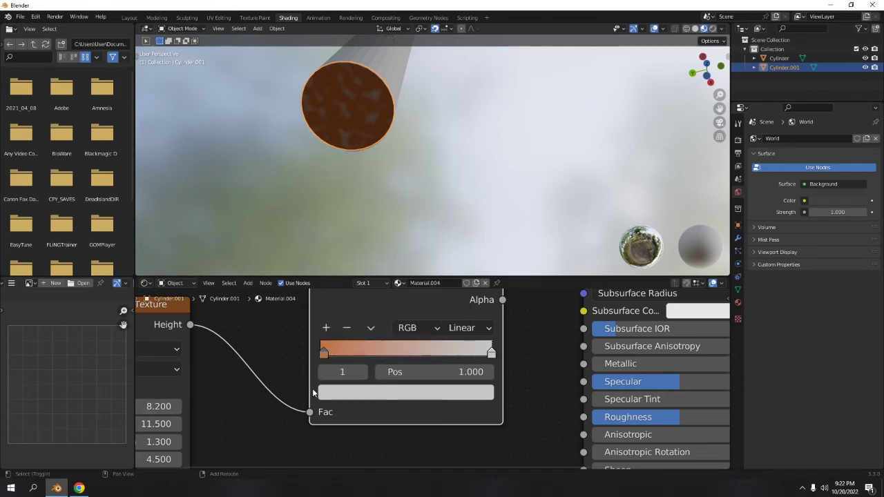
- Increase the Musgrave Texture's Scale to 15.9 and deselect the bottom cap to check its pattern
{"action": "middle_click_drag", "start_coordinate": [183, 385], "coordinate": [293, 348]}
{"action": "left_click_drag", "start_coordinate": [271, 364], "coordinate": [321, 364]}
{"action": "left_click", "coordinate": [509, 151]}
{"action": "scroll", "coordinate": [512, 150], "scroll_direction": "down", "scroll_amount": 5}
{"action": "middle_click_drag", "start_coordinate": [511, 150], "coordinate": [537, 124]}
{"action": "scroll", "coordinate": [492, 217], "scroll_direction": "up", "scroll_amount": 7}
{"action": "middle_click_drag", "start_coordinate": [484, 160], "coordinate": [453, 206]}
{"action": "scroll", "coordinate": [475, 128], "scroll_direction": "up", "scroll_amount": 3}
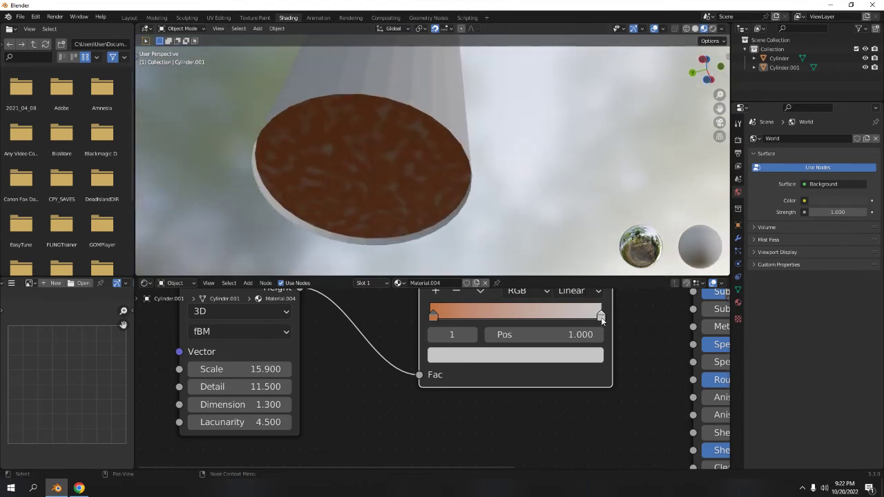
- Recolor the ColorRamp's end stop a dark reddish brown with hue 0.030 and saturation 0.924
{"action": "left_click", "coordinate": [583, 354]}
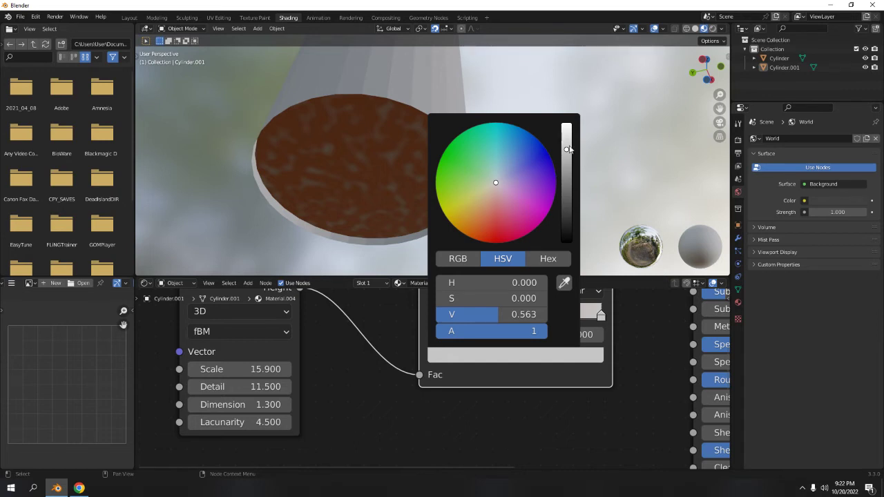
{"action": "left_click_drag", "start_coordinate": [567, 146], "coordinate": [567, 123]}
{"action": "left_click_drag", "start_coordinate": [476, 193], "coordinate": [482, 222]}
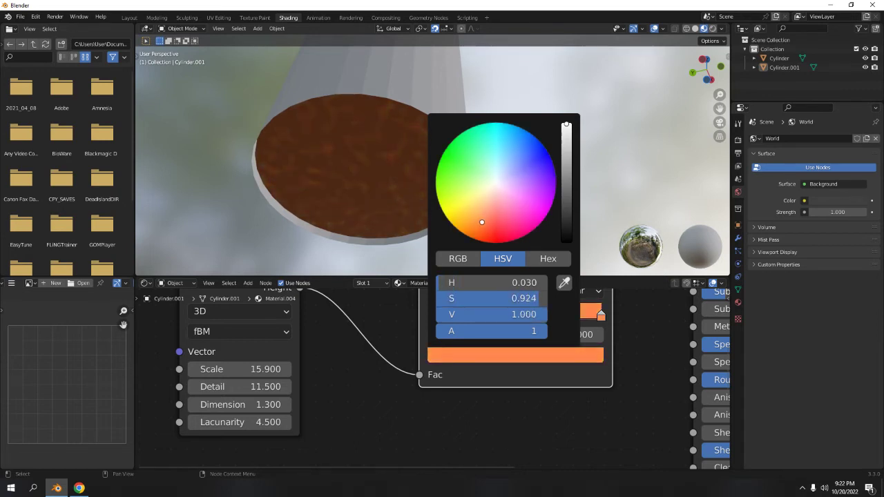
{"action": "left_click_drag", "start_coordinate": [563, 146], "coordinate": [567, 188]}
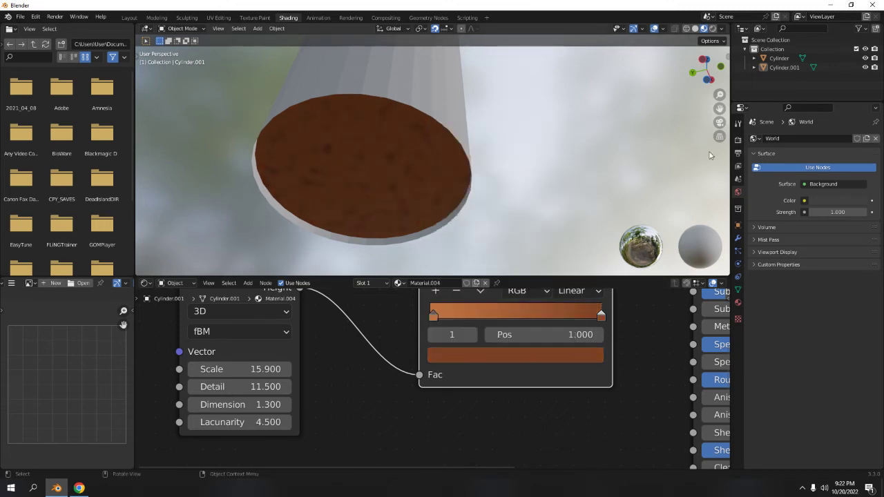
- Examine the whole cigarette from both ends, switching to the Layout workspace
{"action": "scroll", "coordinate": [541, 176], "scroll_direction": "down", "scroll_amount": 3}
{"action": "middle_click_drag", "start_coordinate": [541, 176], "coordinate": [470, 230]}
{"action": "middle_click_drag", "start_coordinate": [471, 181], "coordinate": [405, 37]}
{"action": "scroll", "coordinate": [478, 194], "scroll_direction": "down", "scroll_amount": 7}
{"action": "scroll", "coordinate": [469, 185], "scroll_direction": "down", "scroll_amount": 3}
{"action": "scroll", "coordinate": [405, 37], "scroll_direction": "down", "scroll_amount": 1}
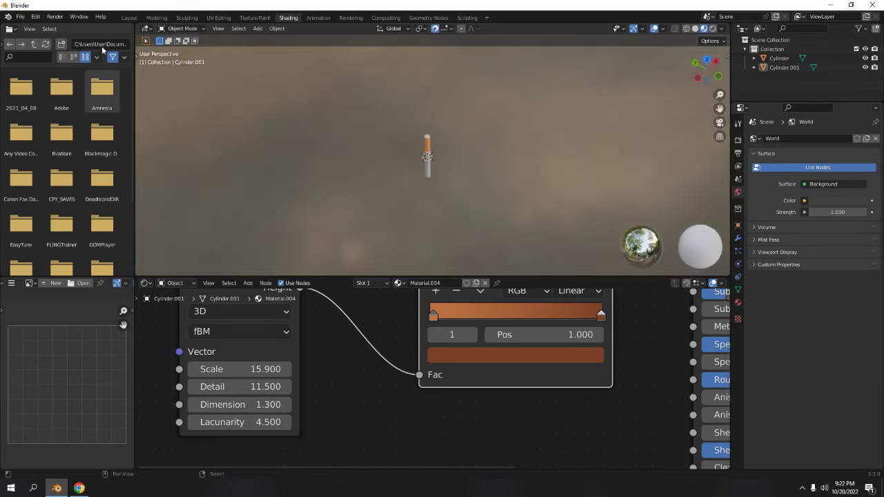
{"action": "left_click", "coordinate": [130, 17]}
{"action": "middle_click_drag", "start_coordinate": [367, 226], "coordinate": [391, 129], "text": "shift"}
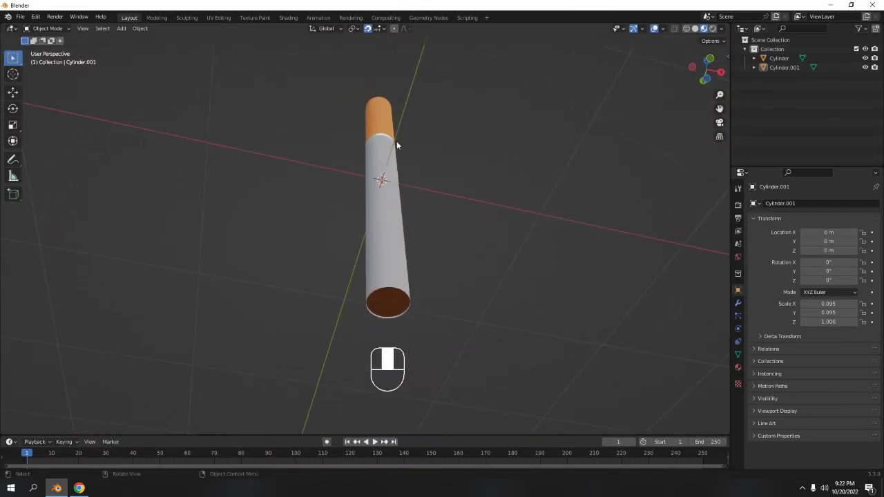
{"action": "middle_click_drag", "start_coordinate": [397, 145], "coordinate": [406, 221]}
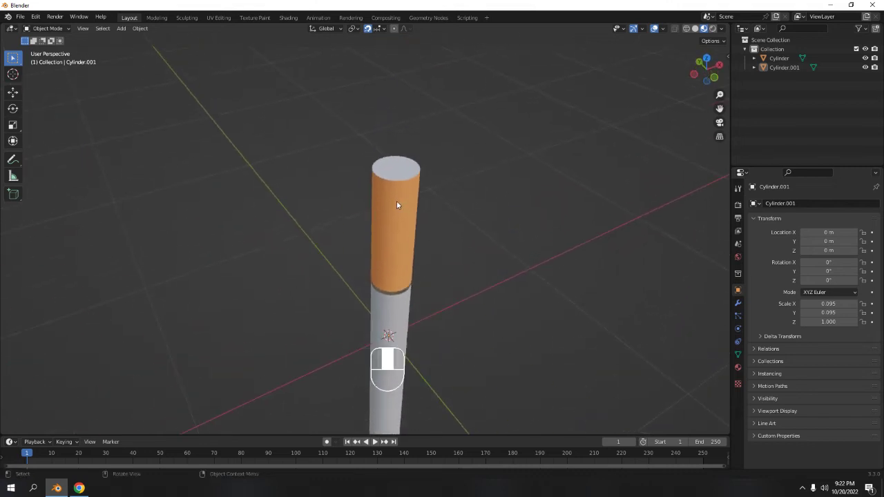
{"action": "middle_click_drag", "start_coordinate": [498, 221], "coordinate": [355, 179], "text": "shift"}
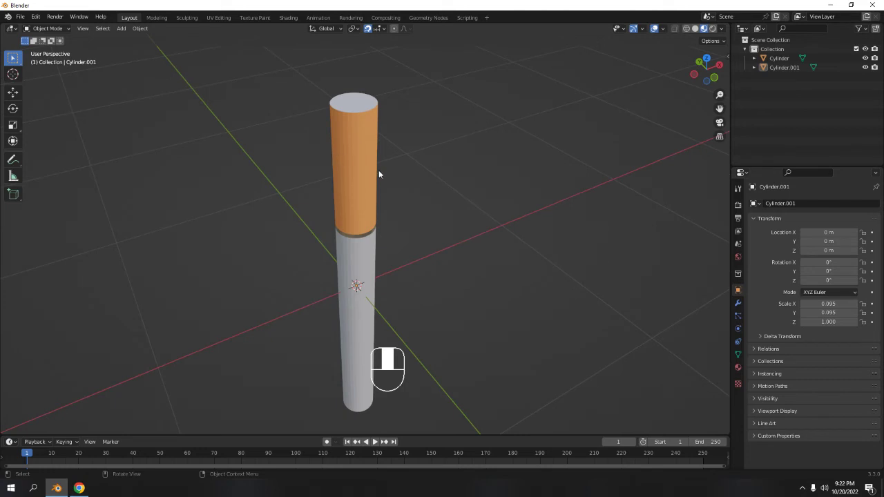
- Apply Shade Smooth to the cigarette body and check the shading on the filter's top face
{"action": "left_click", "coordinate": [358, 161]}
{"action": "right_click", "coordinate": [358, 160]}
{"action": "left_click", "coordinate": [358, 163]}
{"action": "middle_click_drag", "start_coordinate": [370, 106], "coordinate": [390, 190], "text": "shift"}
{"action": "scroll", "coordinate": [388, 157], "scroll_direction": "up", "scroll_amount": 5}
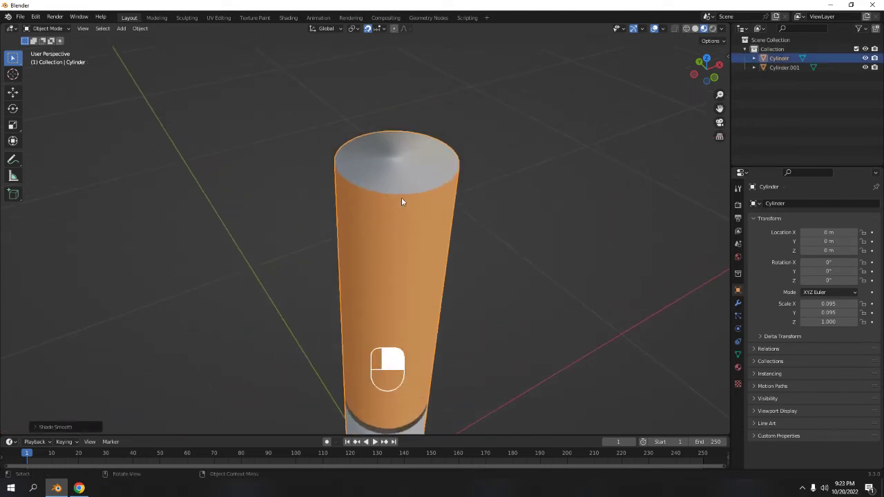
- Enable Auto Smooth in the normals settings of the cigarette body's mesh
{"action": "left_click", "coordinate": [738, 354]}
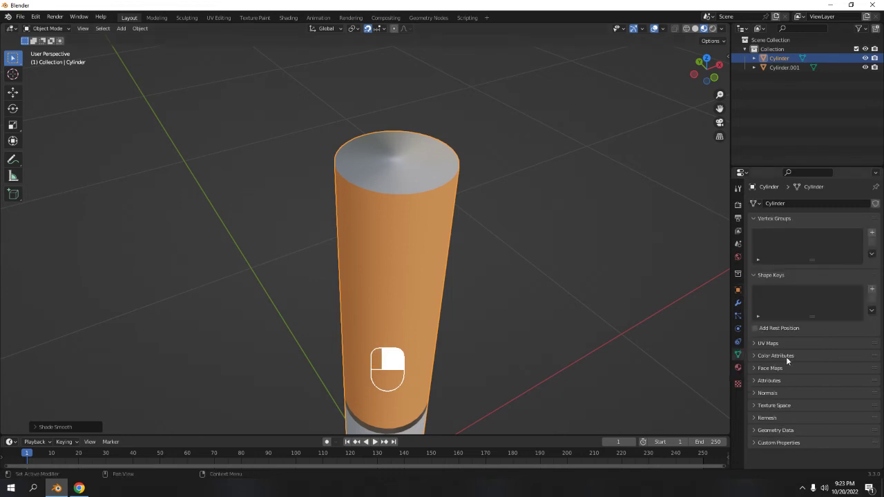
{"action": "left_click", "coordinate": [779, 391]}
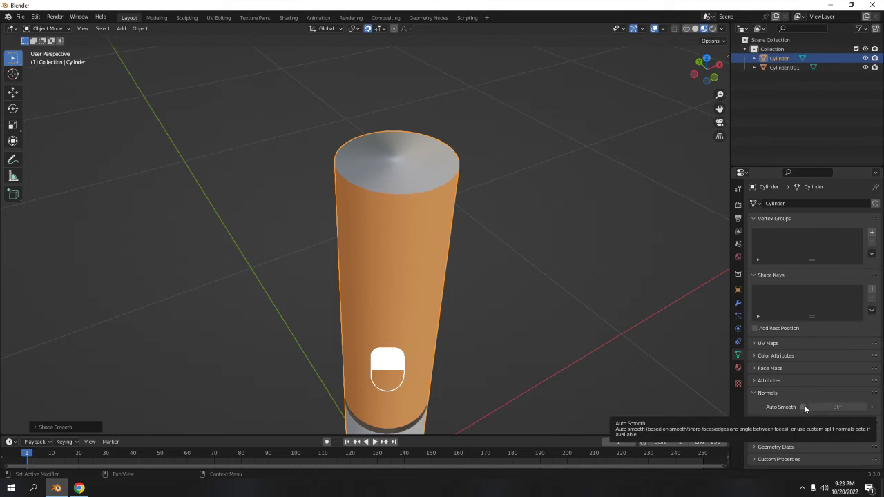
{"action": "left_click", "coordinate": [804, 407]}
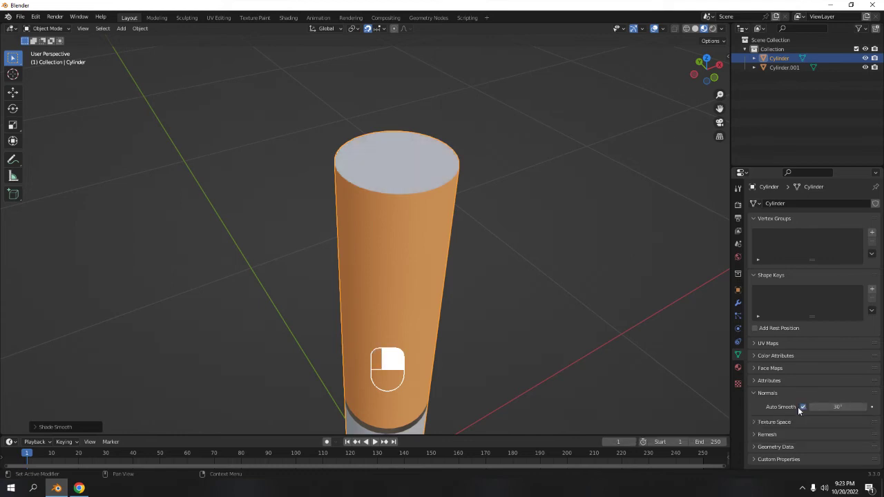
- Examine the whole cigarette from several angles to check its auto-smoothed shading
{"action": "scroll", "coordinate": [579, 302], "scroll_direction": "down", "scroll_amount": 6}
{"action": "left_click", "coordinate": [562, 303]}
{"action": "middle_click_drag", "start_coordinate": [562, 302], "coordinate": [441, 213]}
{"action": "scroll", "coordinate": [471, 238], "scroll_direction": "down", "scroll_amount": 3}
{"action": "scroll", "coordinate": [443, 262], "scroll_direction": "up", "scroll_amount": 3}
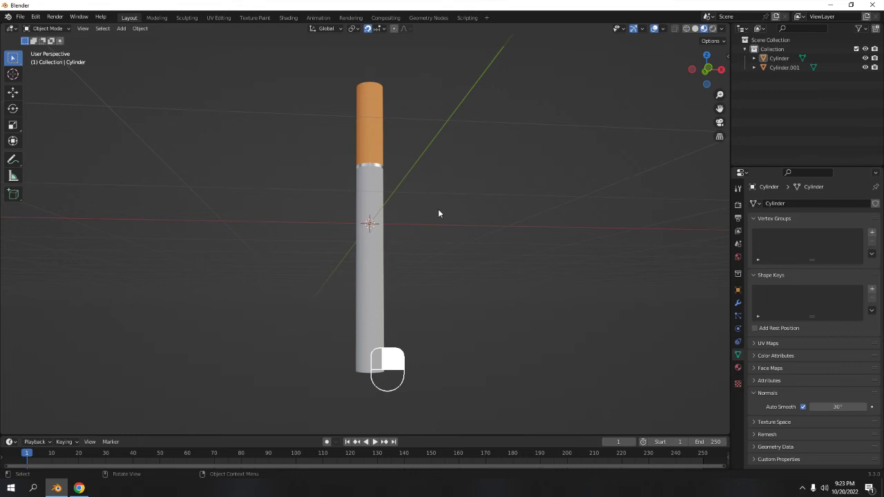
{"action": "middle_click_drag", "start_coordinate": [438, 214], "coordinate": [467, 180]}
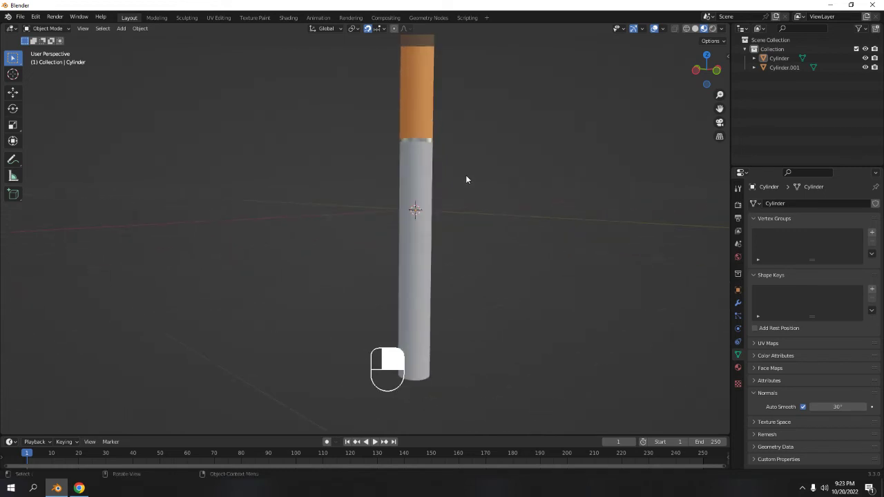
{"action": "scroll", "coordinate": [477, 264], "scroll_direction": "down", "scroll_amount": 3}
{"action": "middle_click_drag", "start_coordinate": [477, 265], "coordinate": [430, 193]}
- Try rotating the cigarette body on its own and undo the rotation
{"action": "left_click", "coordinate": [400, 200]}
{"action": "key", "text": "r"}
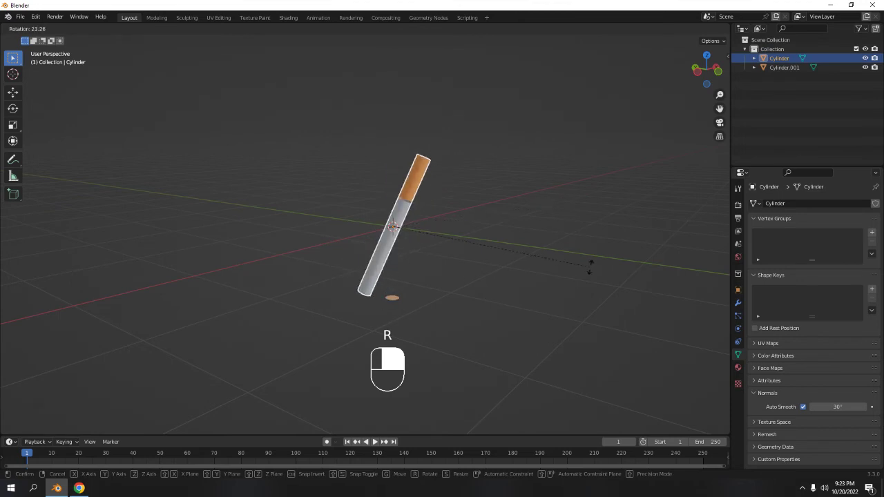
{"action": "left_click", "coordinate": [590, 270]}
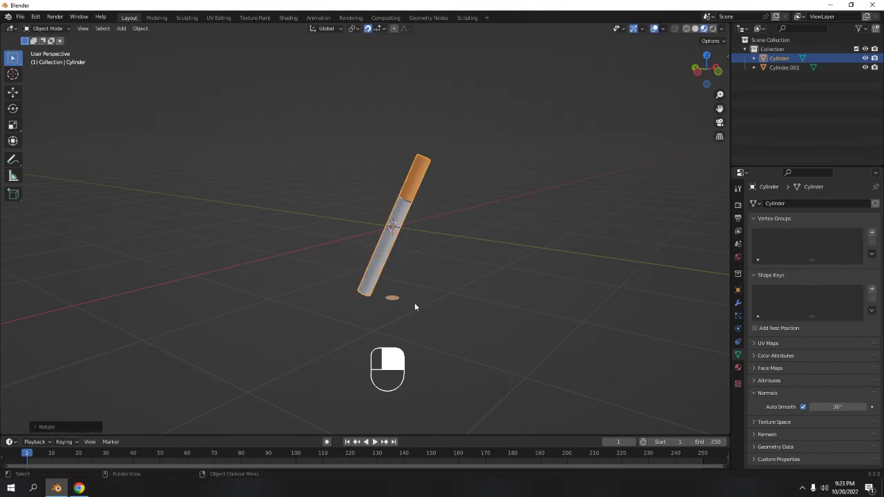
{"action": "key", "text": "ctrl+z"}
- Parent the tobacco end disc to the cigarette body with Object (Keep Transform), keeping the body as the active object
{"action": "left_click", "coordinate": [561, 197]}
{"action": "left_click_drag", "start_coordinate": [290, 183], "coordinate": [509, 370]}
{"action": "middle_click_drag", "start_coordinate": [481, 271], "coordinate": [382, 228]}
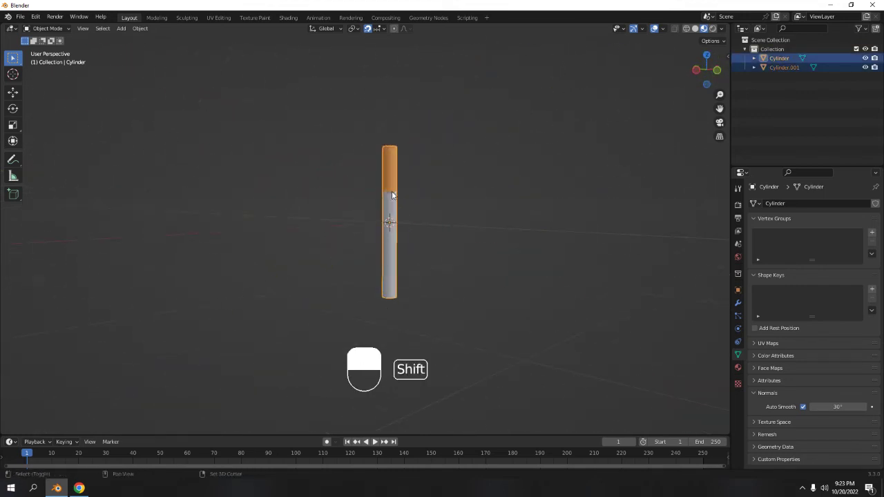
{"action": "scroll", "coordinate": [392, 194], "scroll_direction": "up", "scroll_amount": 3}
{"action": "left_click", "coordinate": [411, 148], "text": "shift"}
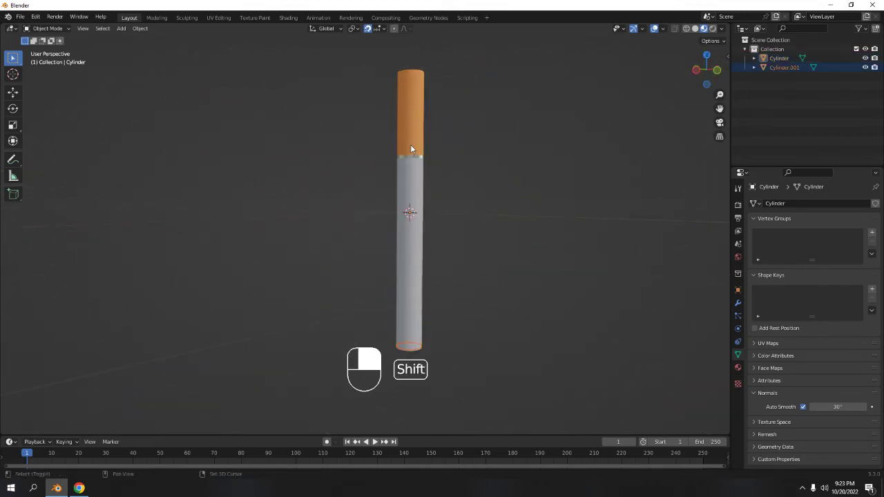
{"action": "left_click", "coordinate": [417, 158], "text": "shift"}
{"action": "left_click", "coordinate": [417, 159], "text": "shift"}
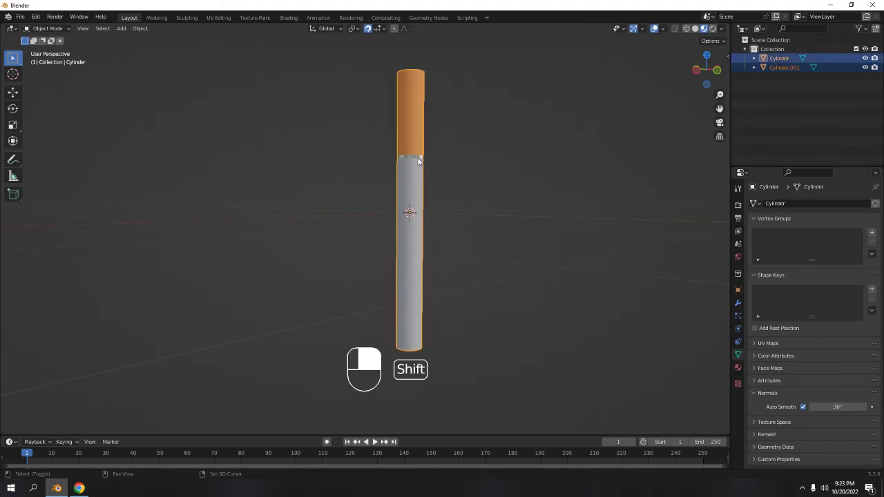
{"action": "middle_click_drag", "start_coordinate": [412, 177], "coordinate": [424, 210]}
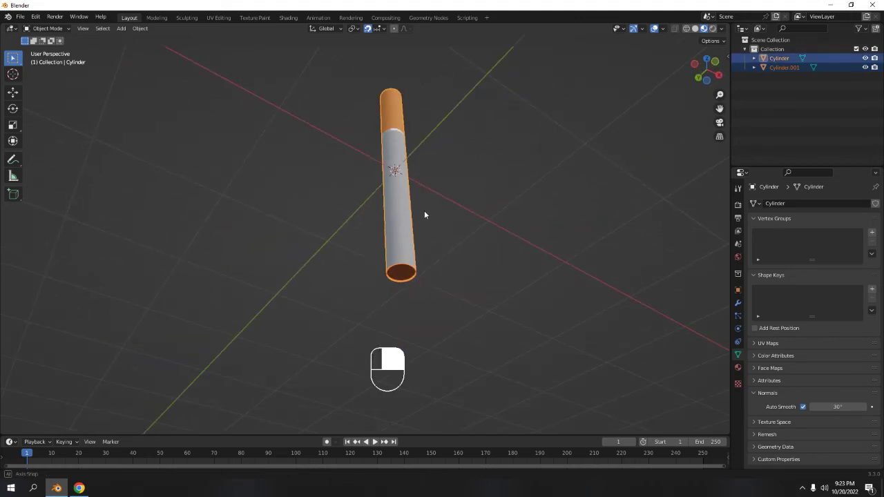
{"action": "left_click", "coordinate": [404, 276]}
{"action": "left_click", "coordinate": [403, 241], "text": "shift"}
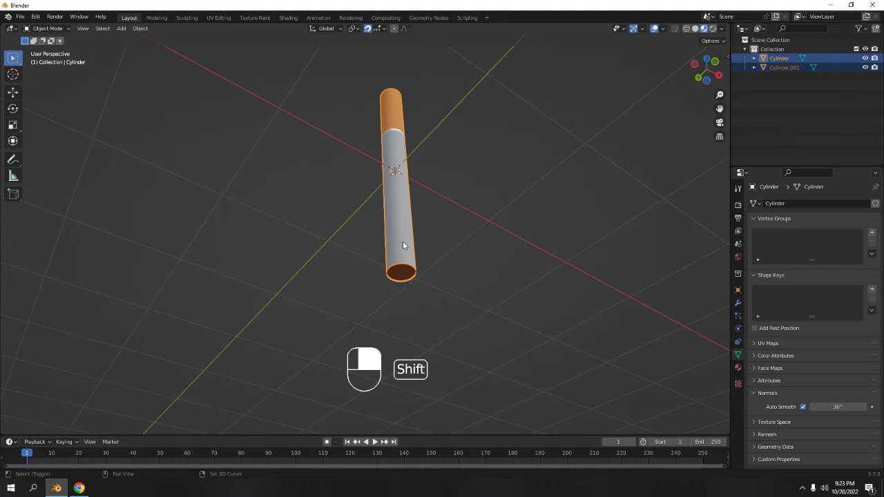
{"action": "middle_click_drag", "start_coordinate": [416, 174], "coordinate": [420, 258]}
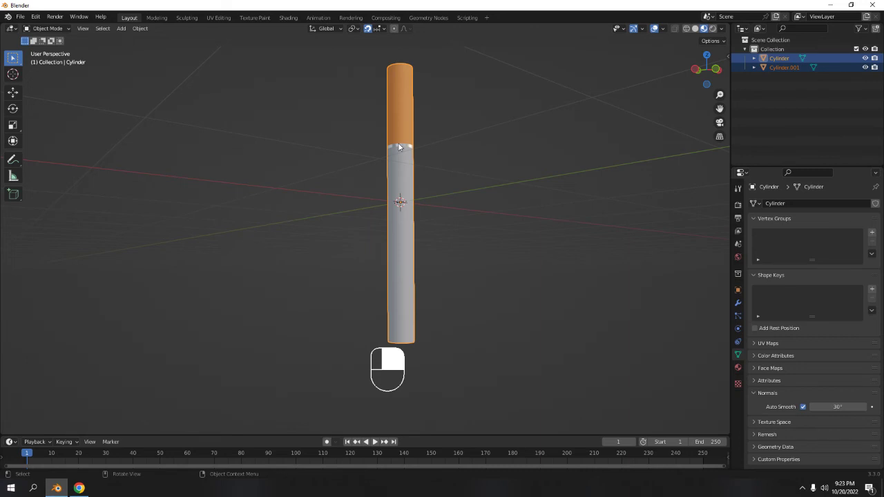
{"action": "key", "text": "ctrl+k"}
{"action": "key", "text": "ctrl+l"}
{"action": "mouse_move", "coordinate": [399, 145]}
{"action": "key", "text": "ctrl+p"}
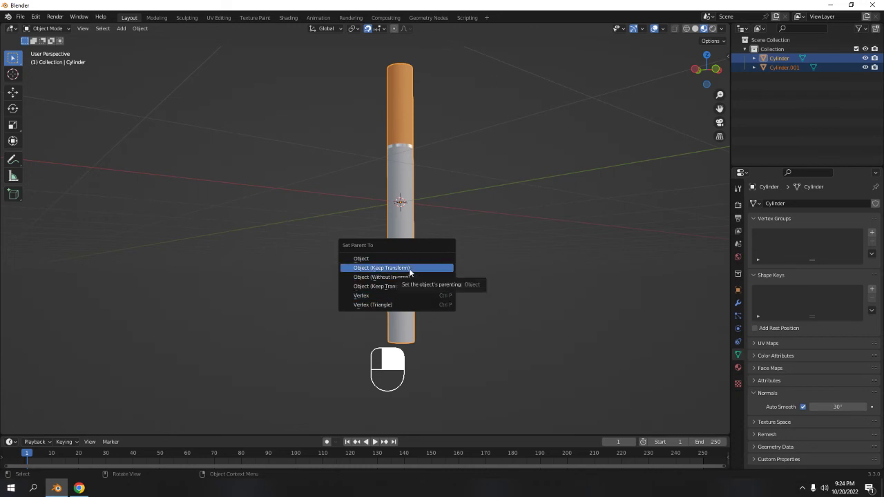
{"action": "left_click", "coordinate": [410, 273]}
{"action": "left_click", "coordinate": [493, 196]}
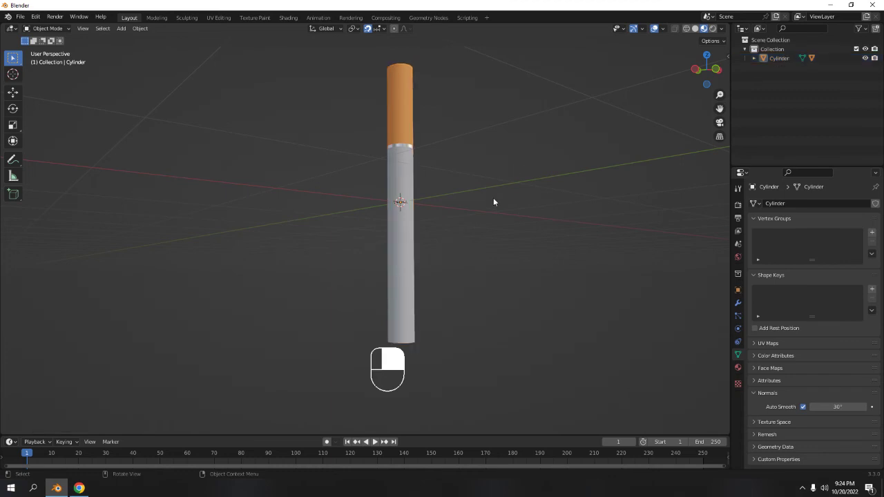
- Try moving the cigarette body and the tobacco end disc separately to test their parenting, cancelling each move
{"action": "left_click", "coordinate": [405, 193]}
{"action": "key", "text": "g"}
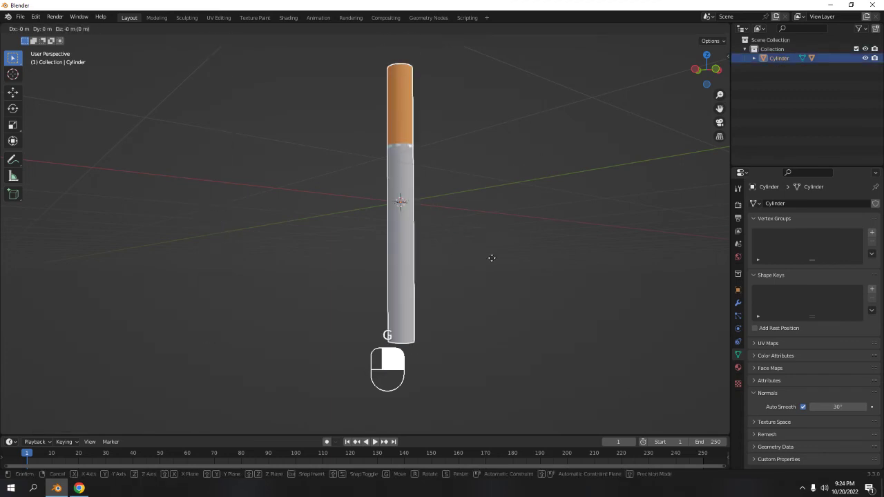
{"action": "right_click", "coordinate": [477, 188]}
{"action": "middle_click_drag", "start_coordinate": [454, 314], "coordinate": [450, 253]}
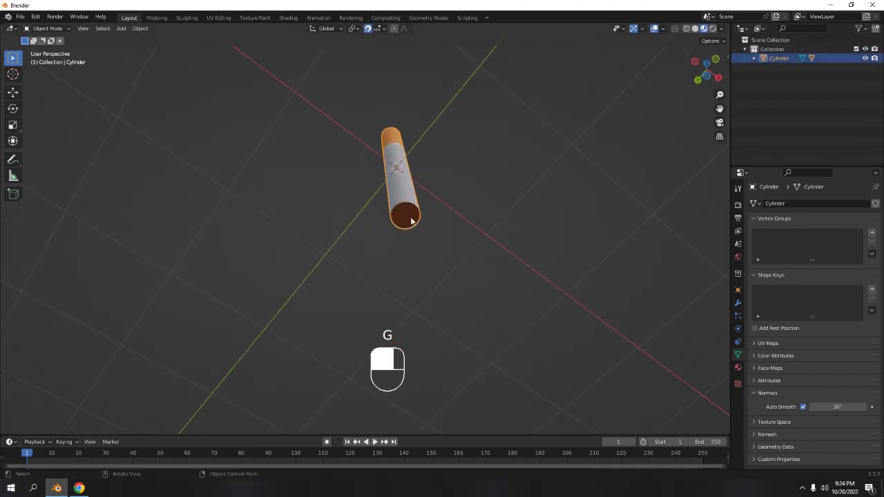
{"action": "key", "text": "Tab"}
{"action": "key", "text": "Tab"}
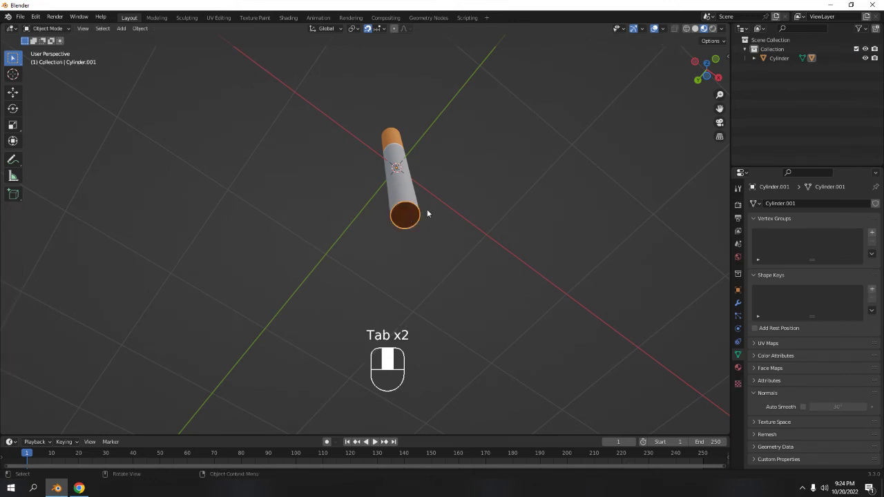
{"action": "middle_click_drag", "start_coordinate": [418, 218], "coordinate": [504, 261]}
{"action": "key", "text": "g"}
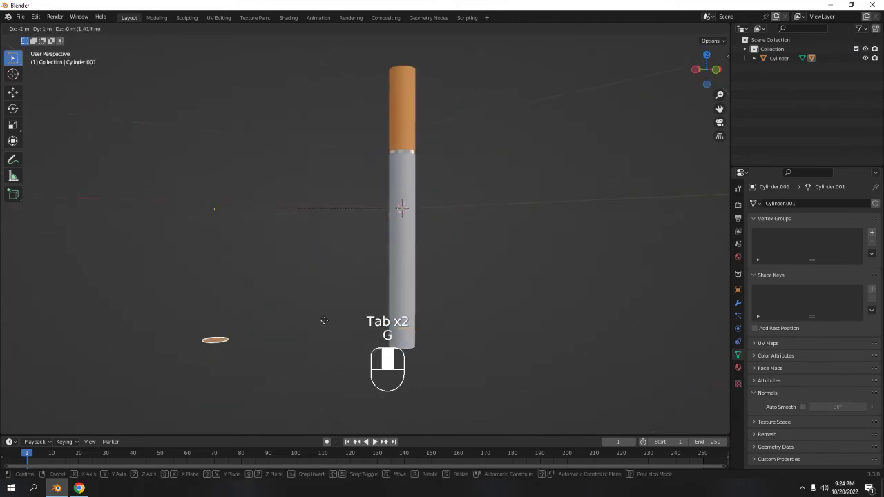
{"action": "right_click", "coordinate": [323, 314]}
{"action": "left_click", "coordinate": [415, 164]}
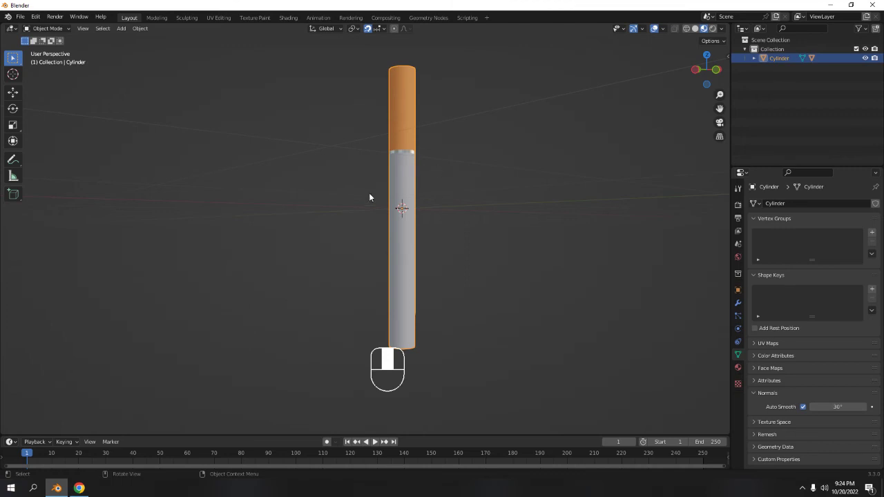
{"action": "middle_click_drag", "start_coordinate": [391, 186], "coordinate": [415, 276]}
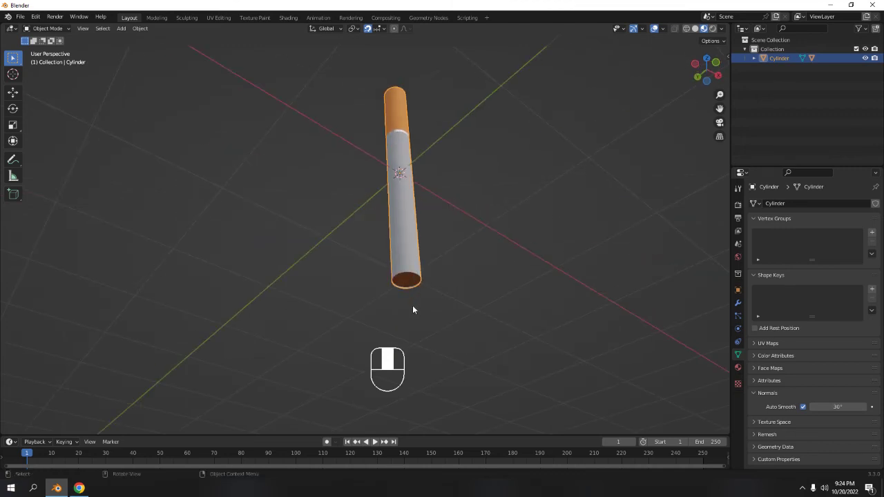
- Turn off snapping and rotate the cigarette in front view until it lies nearly horizontal with the filter end lower
{"action": "left_click", "coordinate": [454, 215]}
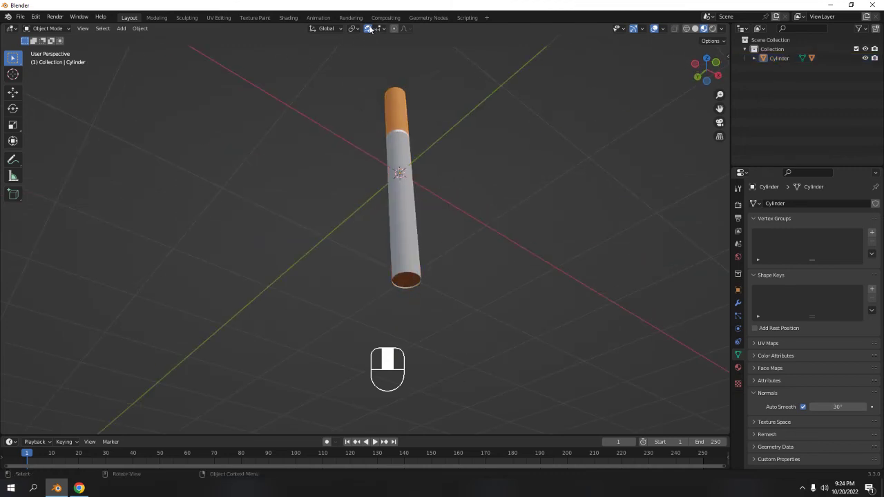
{"action": "key", "text": "KP_1"}
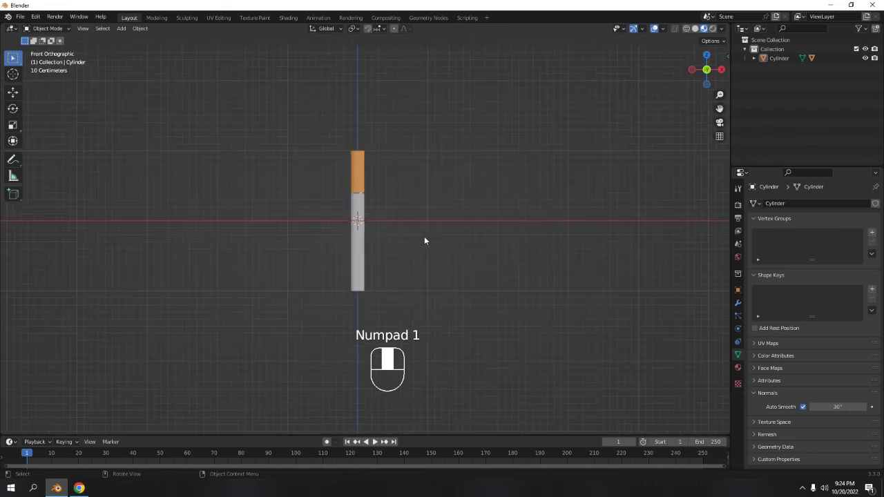
{"action": "left_click", "coordinate": [361, 197]}
{"action": "key", "text": "r"}
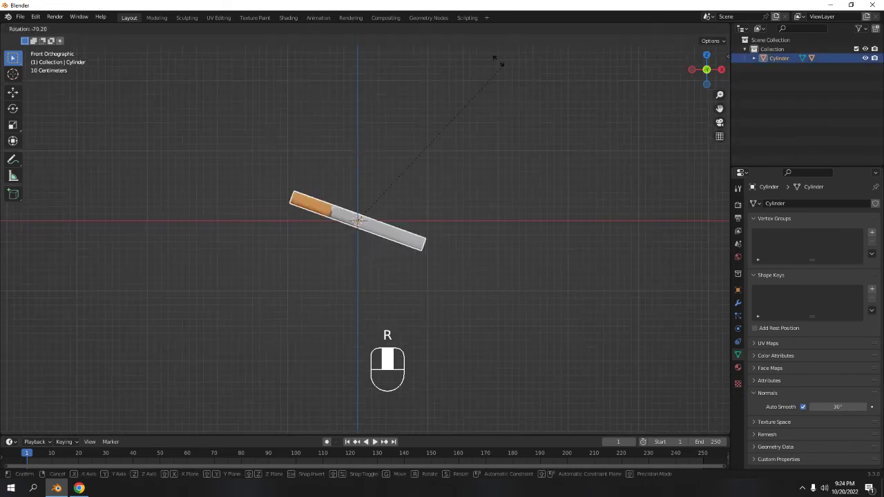
{"action": "left_click", "coordinate": [372, 413]}
- Switch to solid shading and raise the tilted cigarette along the Z axis above the origin
{"action": "key", "text": "g"}
{"action": "key", "text": "z"}
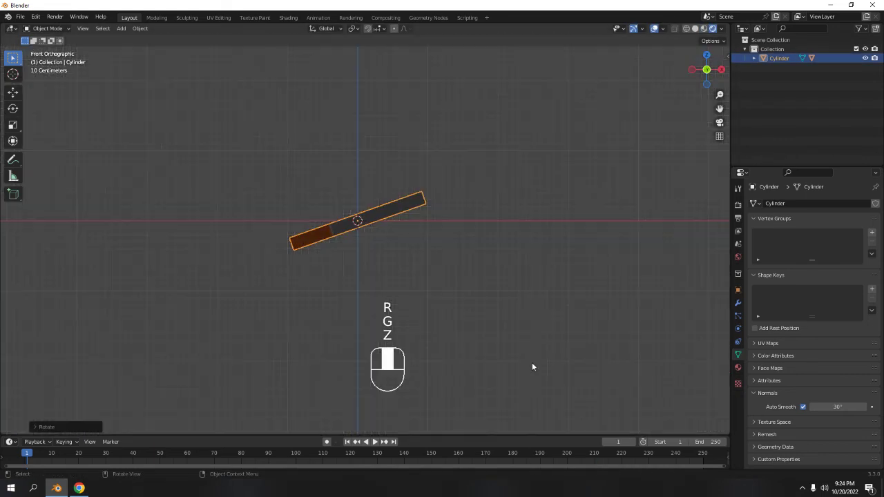
{"action": "left_click", "coordinate": [697, 29]}
{"action": "key", "text": "g"}
{"action": "key", "text": "z"}
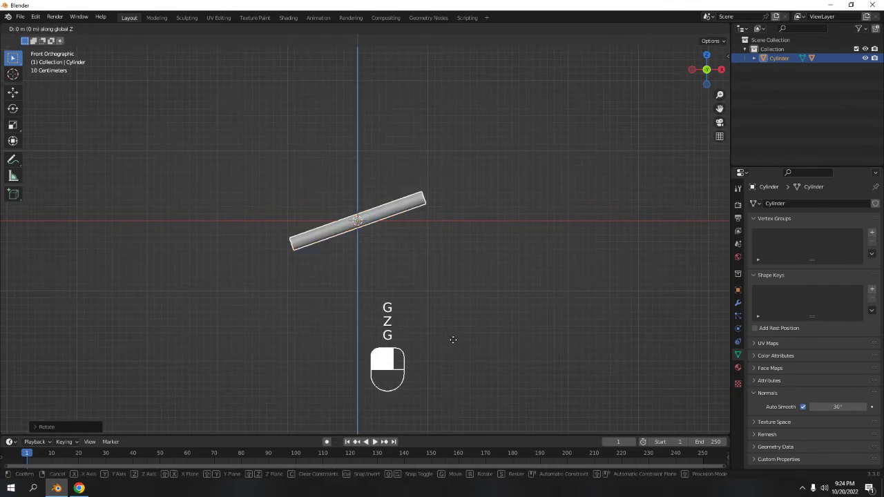
{"action": "key", "text": "z"}
{"action": "key", "text": "z"}
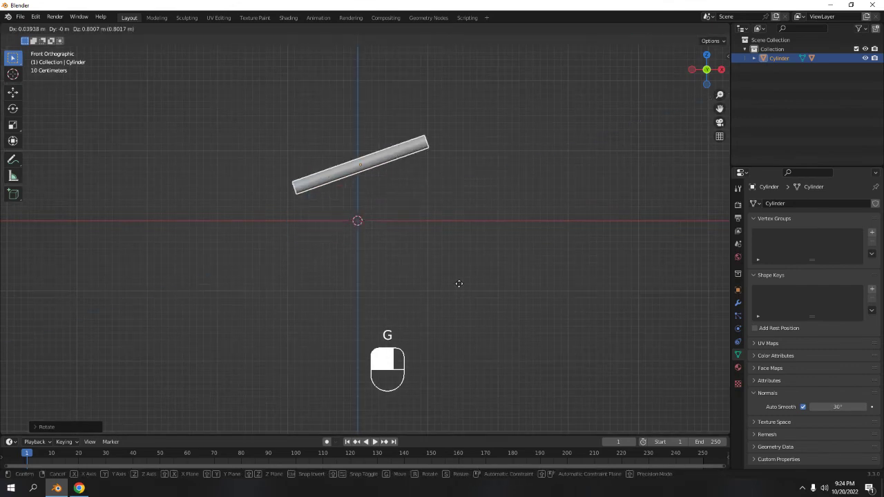
{"action": "key", "text": "z"}
{"action": "left_click", "coordinate": [468, 311]}
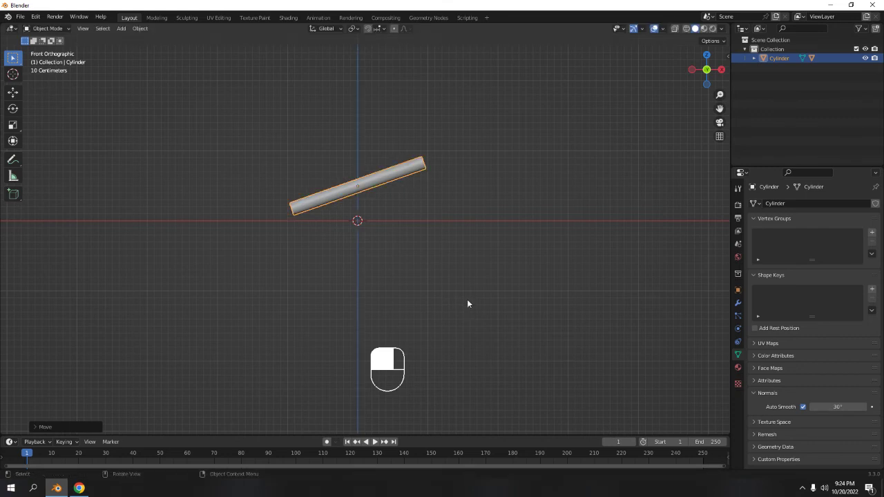
- Rotate the cigarette about the Z axis and the X axis in Material Preview shading
{"action": "left_click", "coordinate": [704, 29]}
{"action": "mouse_move", "coordinate": [408, 177]}
{"action": "middle_mouse_down"}
{"action": "mouse_move", "coordinate": [516, 236]}
{"action": "mouse_move", "coordinate": [516, 198]}
{"action": "middle_mouse_up"}
{"action": "key", "text": "r"}
{"action": "key", "text": "z"}
{"action": "left_click", "coordinate": [552, 123]}
{"action": "key", "text": "r"}
{"action": "key", "text": "x"}
{"action": "left_click", "coordinate": [520, 133]}
{"action": "left_click", "coordinate": [511, 177]}
- Add a plane mesh at the origin beneath the cigarette and scale it up as a floor
{"action": "middle_click_drag", "start_coordinate": [512, 177], "coordinate": [491, 185]}
{"action": "middle_click_drag", "start_coordinate": [491, 185], "coordinate": [496, 192], "text": "shift"}
{"action": "key", "text": "shift+a"}
{"action": "mouse_move", "coordinate": [496, 192]}
{"action": "left_click", "coordinate": [540, 193]}
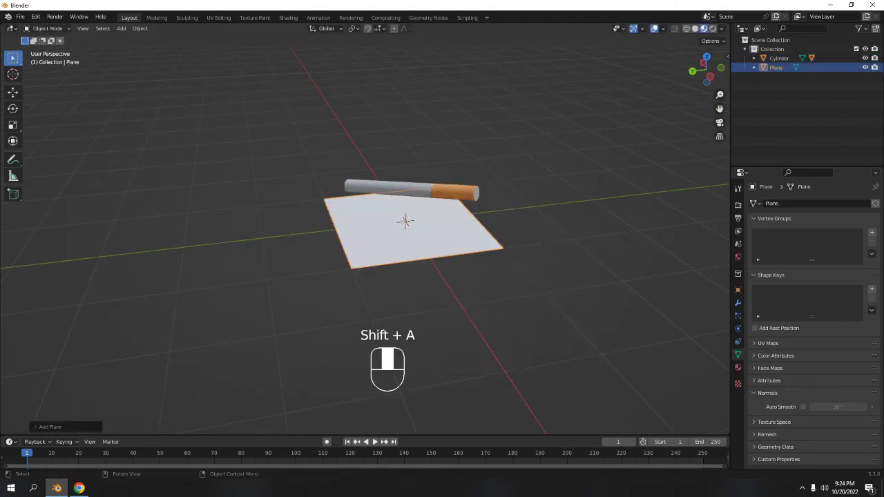
{"action": "key", "text": "s"}
{"action": "left_click", "coordinate": [387, 214]}
{"action": "scroll", "coordinate": [387, 214], "scroll_direction": "down", "scroll_amount": 7}
{"action": "middle_click_drag", "start_coordinate": [384, 213], "coordinate": [221, 218]}
{"action": "left_click", "coordinate": [555, 128]}
- Readjust the plane's scale so it forms a wide square floor around the cigarette
{"action": "middle_click_drag", "start_coordinate": [435, 200], "coordinate": [475, 197]}
{"action": "scroll", "coordinate": [448, 201], "scroll_direction": "up", "scroll_amount": 1}
{"action": "scroll", "coordinate": [447, 204], "scroll_direction": "up", "scroll_amount": 2}
{"action": "left_click", "coordinate": [514, 269]}
{"action": "key", "text": "s"}
{"action": "left_click", "coordinate": [488, 309]}
{"action": "left_click", "coordinate": [526, 182]}
- Add a point light and place it above the cigarette
{"action": "key", "text": "shift+a"}
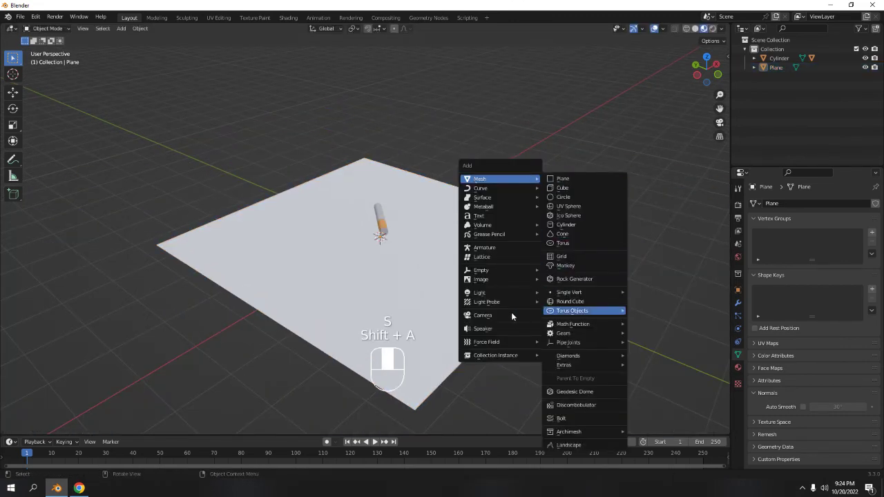
{"action": "mouse_move", "coordinate": [491, 297]}
{"action": "left_click", "coordinate": [562, 293]}
{"action": "key", "text": "g"}
{"action": "left_click", "coordinate": [435, 227]}
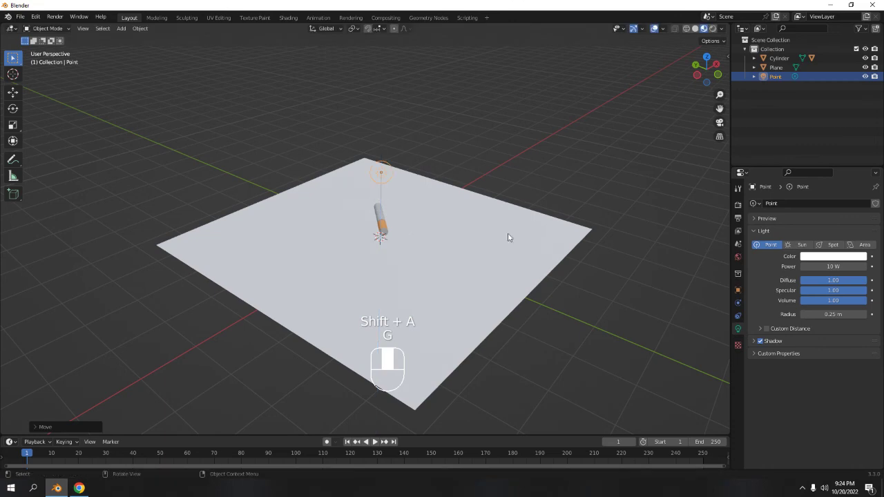
- Set the point light's power to 500 W and move it beside the cigarette in rendered shading
{"action": "left_click", "coordinate": [850, 266]}
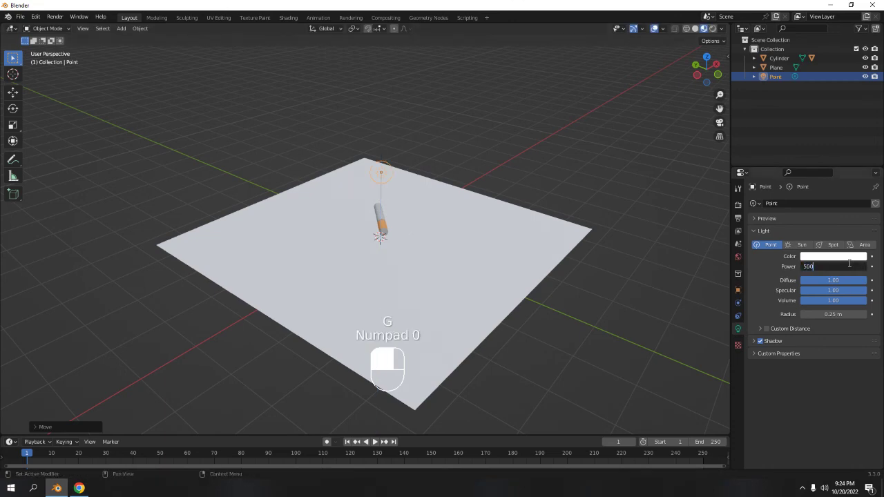
{"action": "key", "text": "Return"}
{"action": "left_click", "coordinate": [714, 31]}
{"action": "key", "text": "g"}
{"action": "left_click", "coordinate": [583, 193]}
- Increase the point light's radius to 0.92 m and move it along the Y axis away from the cigarette
{"action": "left_click_drag", "start_coordinate": [833, 314], "coordinate": [859, 314]}
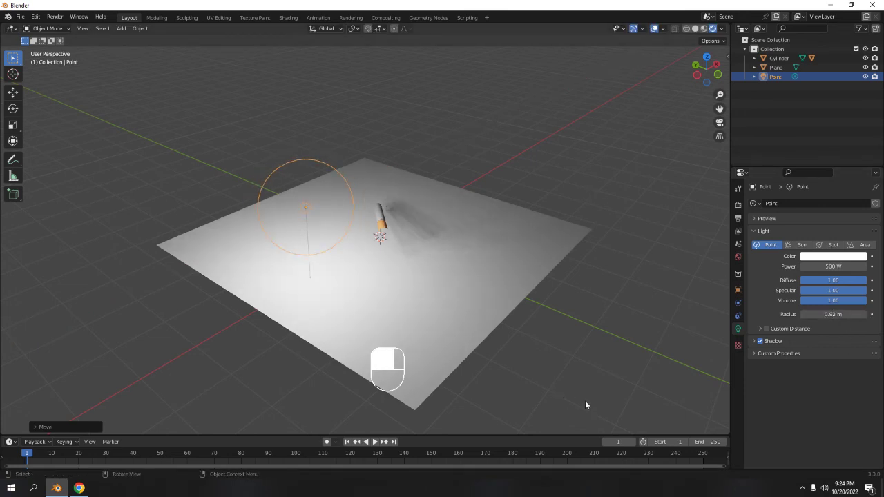
{"action": "key", "text": "g"}
{"action": "key", "text": "y"}
{"action": "left_click", "coordinate": [534, 374]}
- Duplicate the point light, place the copy along X and Y on the plane's opposite side, and turn off its shadow
{"action": "key", "text": "shift+d"}
{"action": "middle_click", "coordinate": [536, 371]}
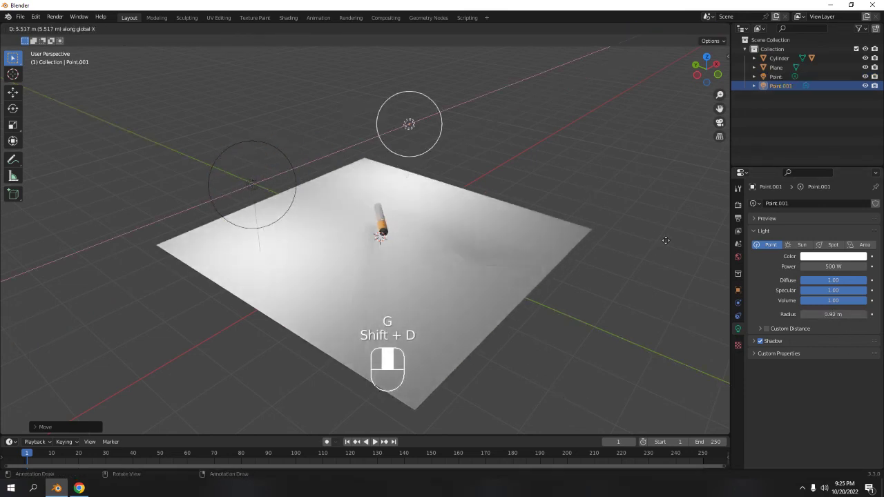
{"action": "left_click", "coordinate": [626, 270]}
{"action": "key", "text": "g"}
{"action": "middle_click", "coordinate": [634, 273]}
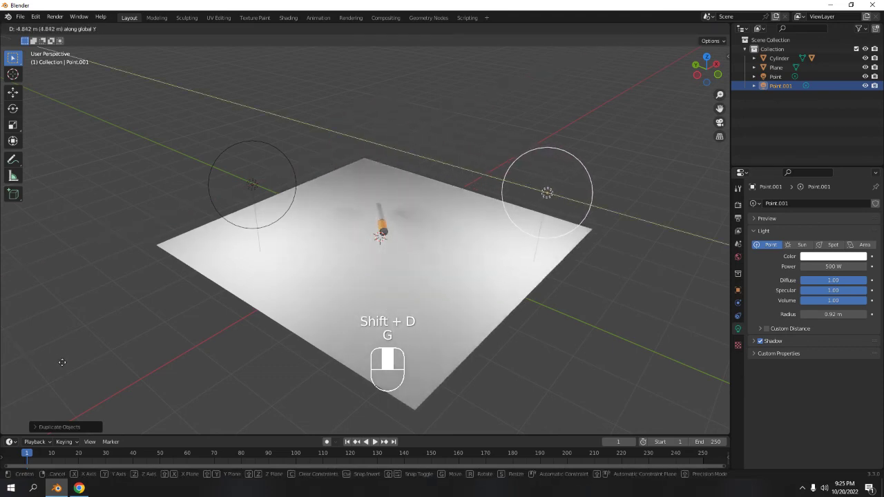
{"action": "left_click", "coordinate": [40, 343]}
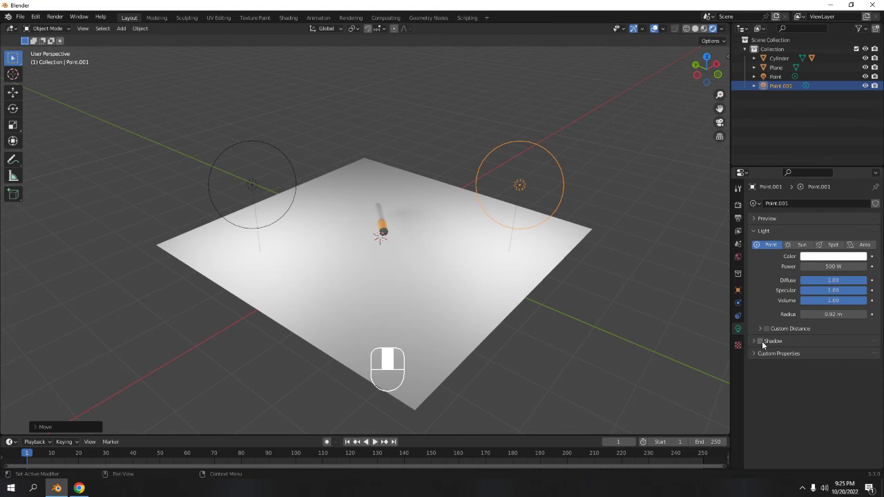
- Examine the lit cigarette up close from its tobacco end in rendered shading
{"action": "middle_click_drag", "start_coordinate": [602, 217], "coordinate": [357, 239]}
{"action": "scroll", "coordinate": [373, 245], "scroll_direction": "up", "scroll_amount": 4}
{"action": "middle_click_drag", "start_coordinate": [333, 183], "coordinate": [535, 146]}
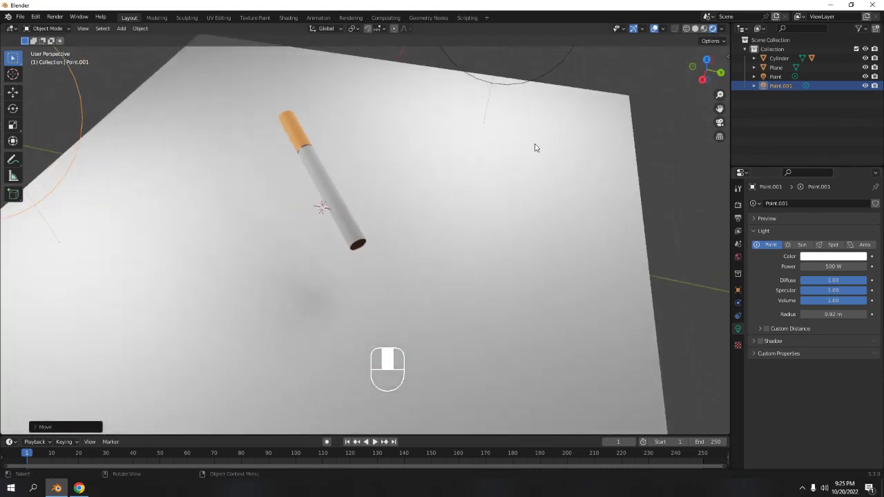
{"action": "left_click", "coordinate": [754, 203]}
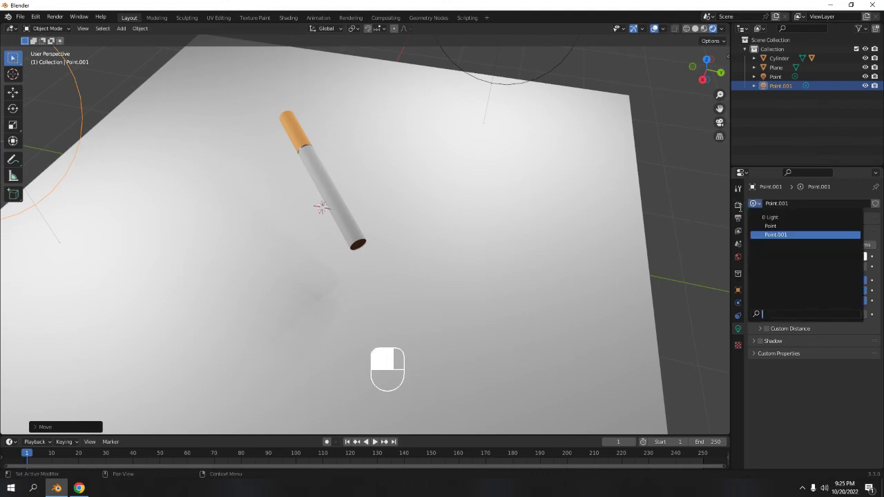
- Switch the scene's render engine to Cycles and view the cigarette from its side
{"action": "left_click", "coordinate": [738, 205]}
{"action": "left_click", "coordinate": [829, 204]}
{"action": "left_click", "coordinate": [815, 234]}
{"action": "middle_click_drag", "start_coordinate": [501, 243], "coordinate": [389, 302]}
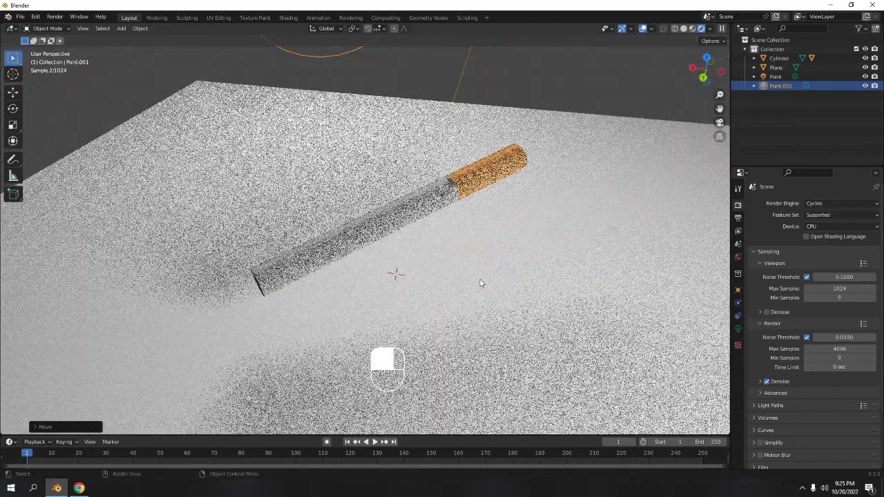
- Give the floor plane a new material with a dark grey base color, specular 0 and roughness 1
{"action": "left_click", "coordinate": [479, 282]}
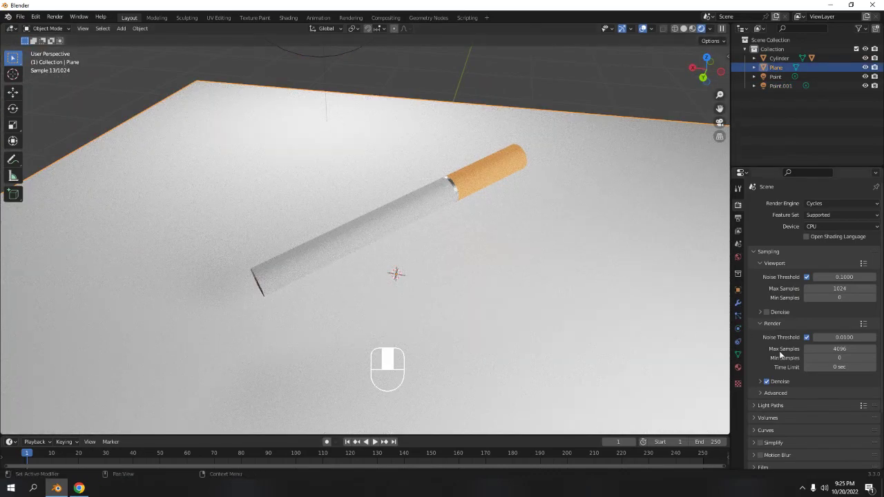
{"action": "left_click", "coordinate": [738, 368]}
{"action": "left_click", "coordinate": [836, 243]}
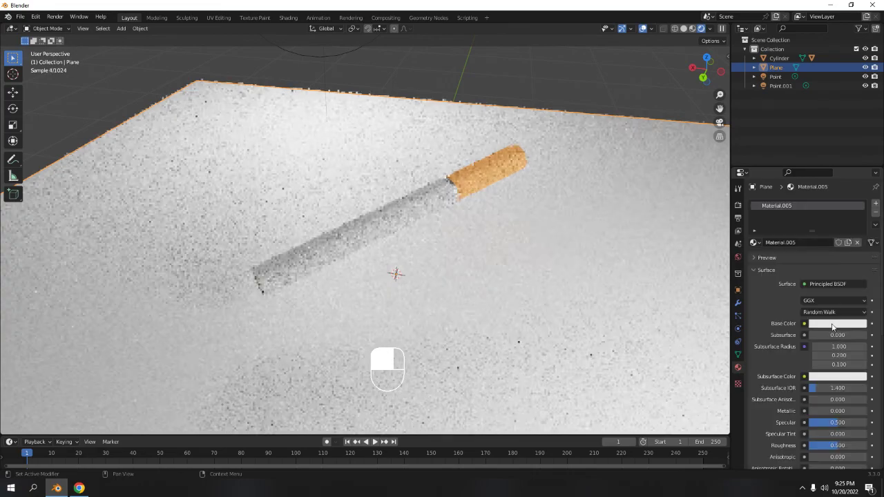
{"action": "left_click", "coordinate": [833, 323]}
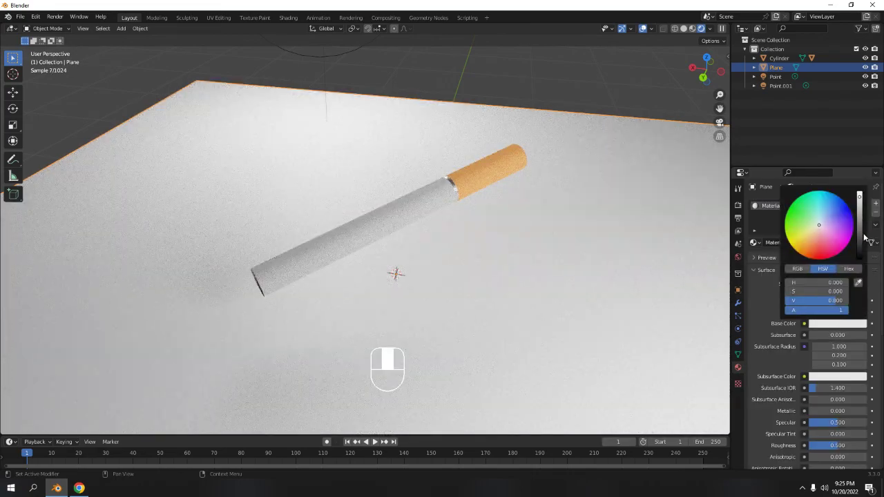
{"action": "left_click_drag", "start_coordinate": [861, 240], "coordinate": [854, 250]}
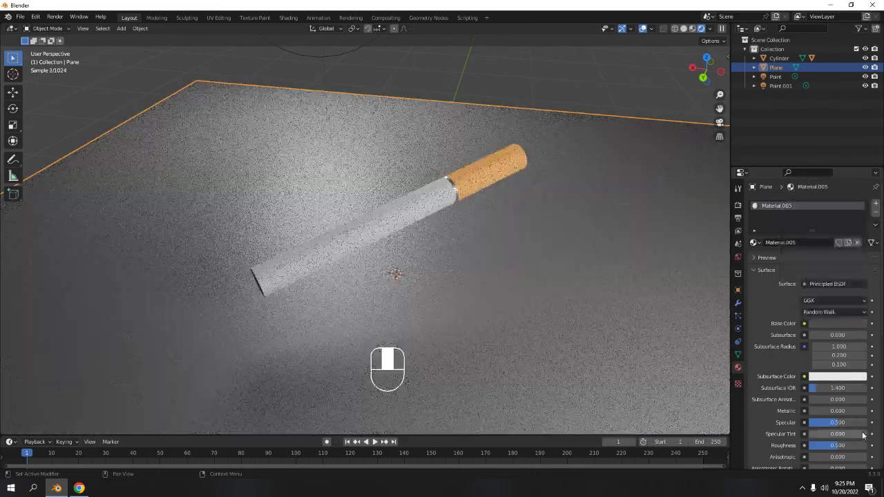
{"action": "left_click_drag", "start_coordinate": [854, 425], "coordinate": [815, 425]}
{"action": "left_click_drag", "start_coordinate": [857, 445], "coordinate": [881, 446]}
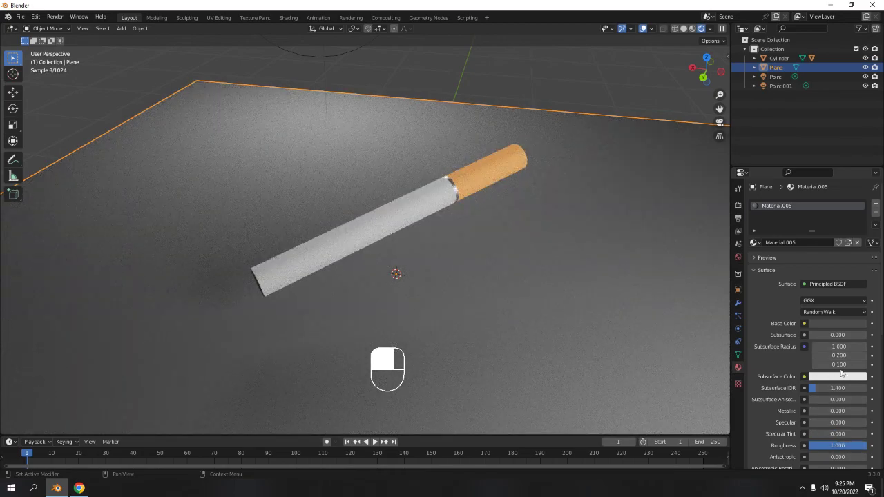
- Change the plane material's base color to a dark reddish brown with hue 0.018, saturation 0.918 and value 0.073, and inspect it around the cigarette
{"action": "left_click", "coordinate": [832, 324]}
{"action": "left_click_drag", "start_coordinate": [815, 291], "coordinate": [857, 290]}
{"action": "mouse_move", "coordinate": [822, 227]}
{"action": "left_mouse_down"}
{"action": "mouse_move", "coordinate": [820, 210]}
{"action": "mouse_move", "coordinate": [814, 252]}
{"action": "left_mouse_up"}
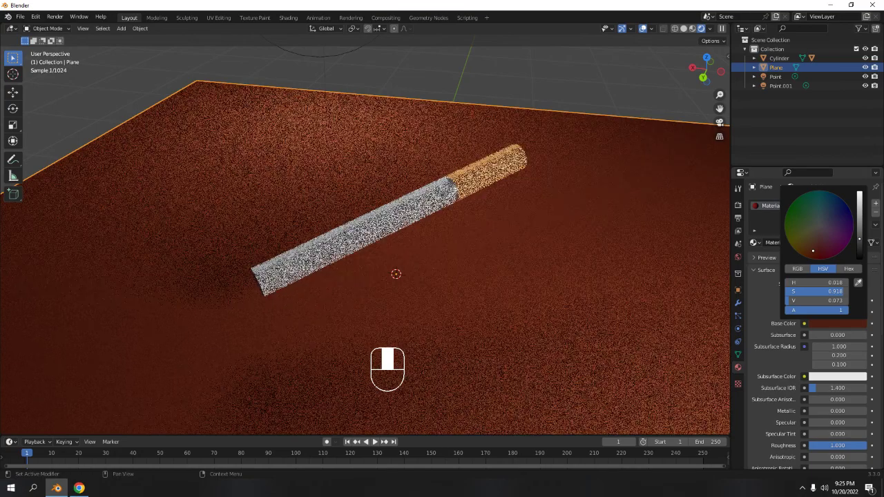
{"action": "left_click", "coordinate": [507, 80]}
{"action": "middle_click_drag", "start_coordinate": [507, 80], "coordinate": [594, 166]}
{"action": "scroll", "coordinate": [594, 166], "scroll_direction": "down", "scroll_amount": 3}
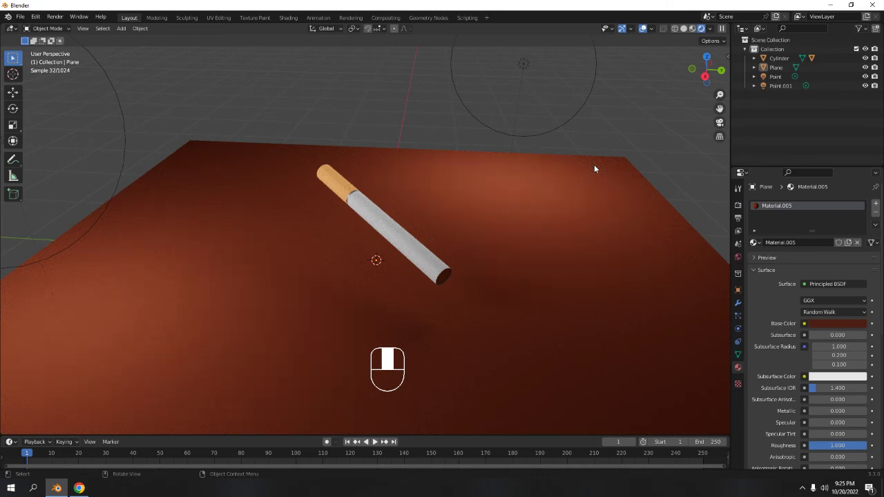
{"action": "middle_click_drag", "start_coordinate": [719, 92], "coordinate": [318, 216]}
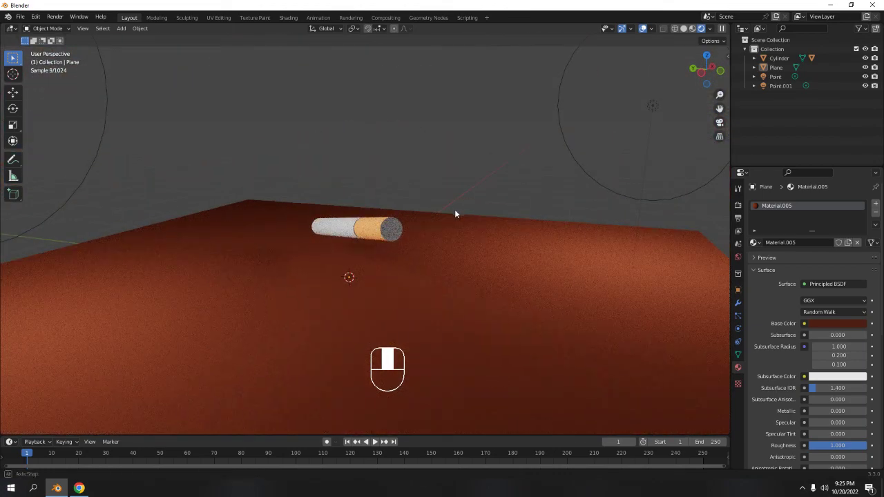
{"action": "middle_click_drag", "start_coordinate": [454, 209], "coordinate": [453, 230]}
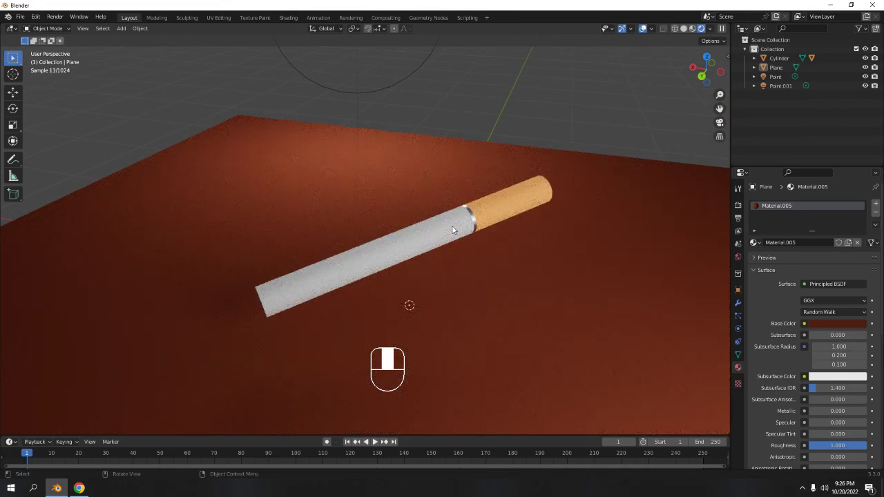